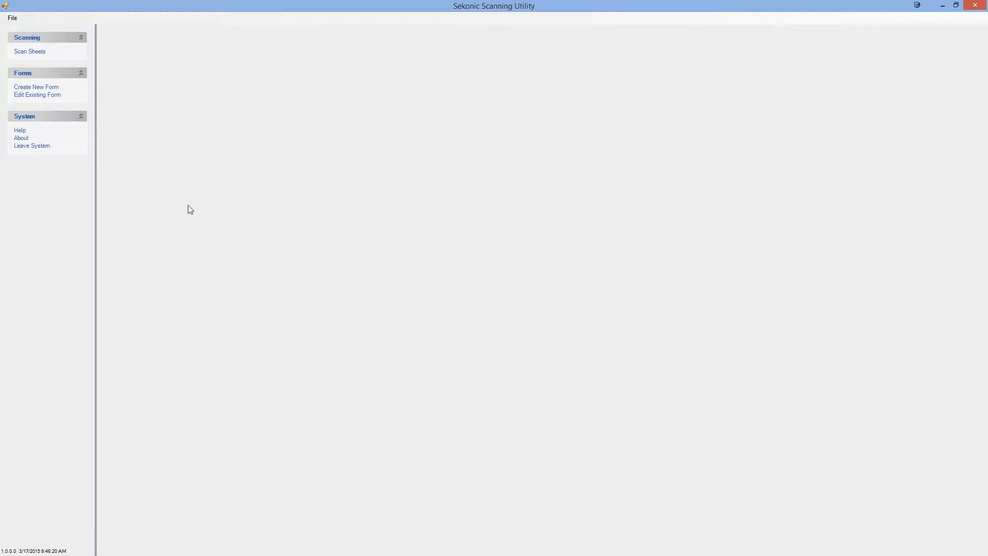
# Create a new form by scanning a corner-slugged OMR sheet and title it Demonstration
pyautogui.hotkey('alt', 'Tab')
pyautogui.click(44, 92)
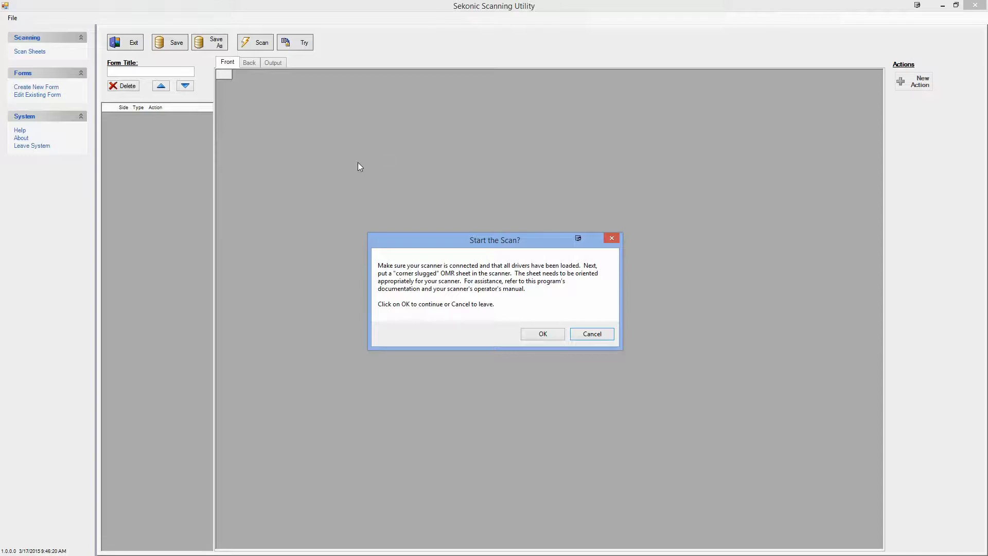
pyautogui.click(540, 334)
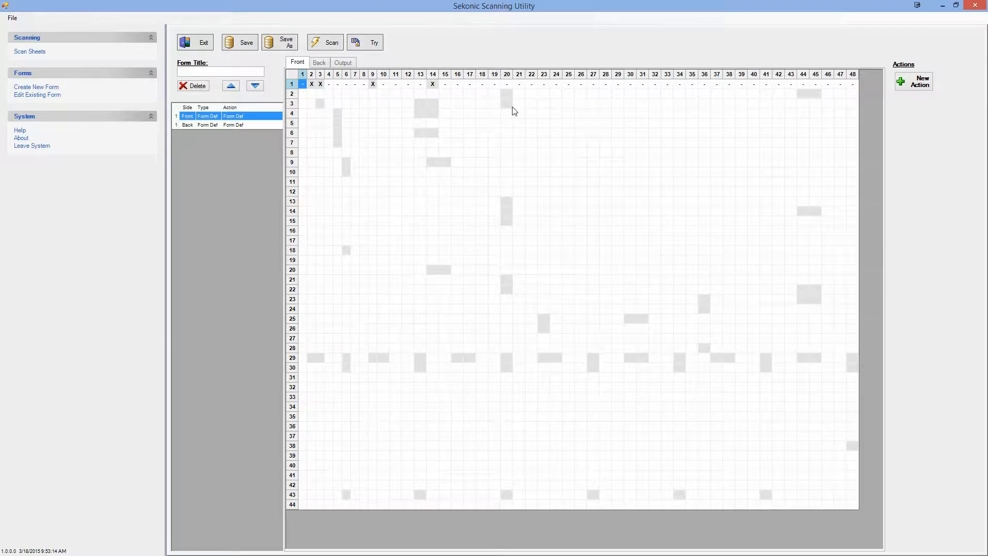
pyautogui.click(242, 74)
pyautogui.write('Demonstration')
# Examine the marked sheet image, the front side's form definition with its detected marks, and the front and back grids
pyautogui.hotkey('alt', 'Tab')
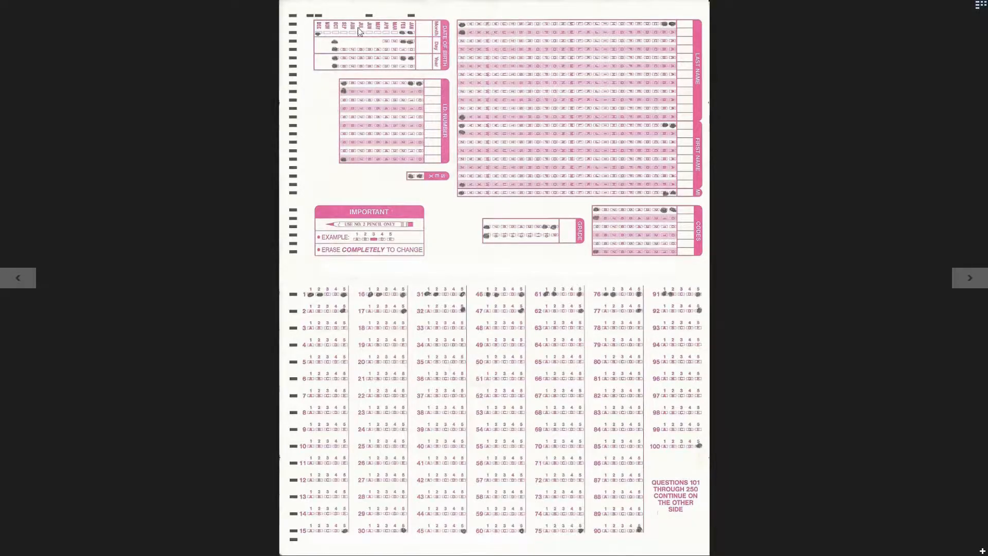
pyautogui.hotkey('alt', 'Tab')
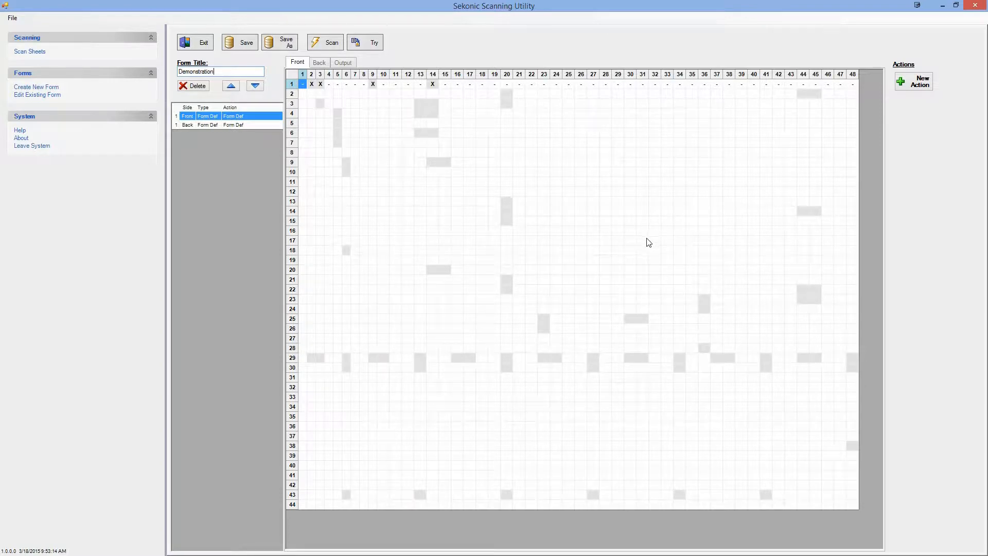
pyautogui.click(231, 117)
pyautogui.click(232, 117)
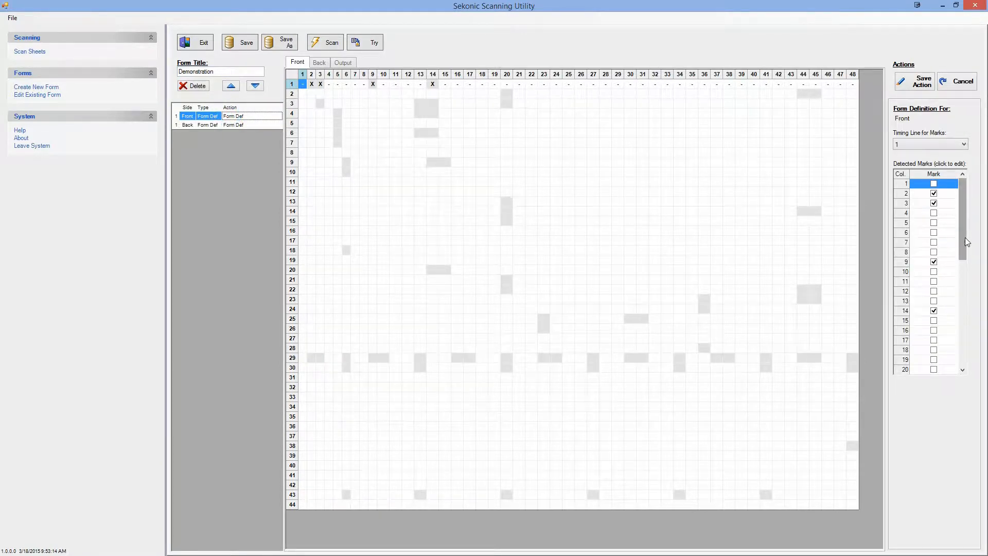
pyautogui.moveTo(965, 237); pyautogui.dragTo(972, 191)
pyautogui.click(947, 83)
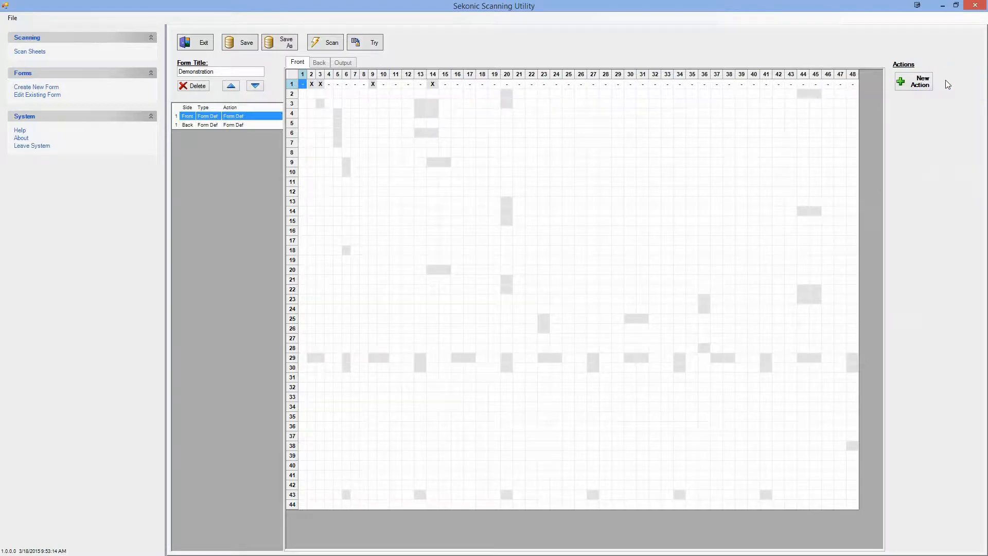
pyautogui.click(320, 63)
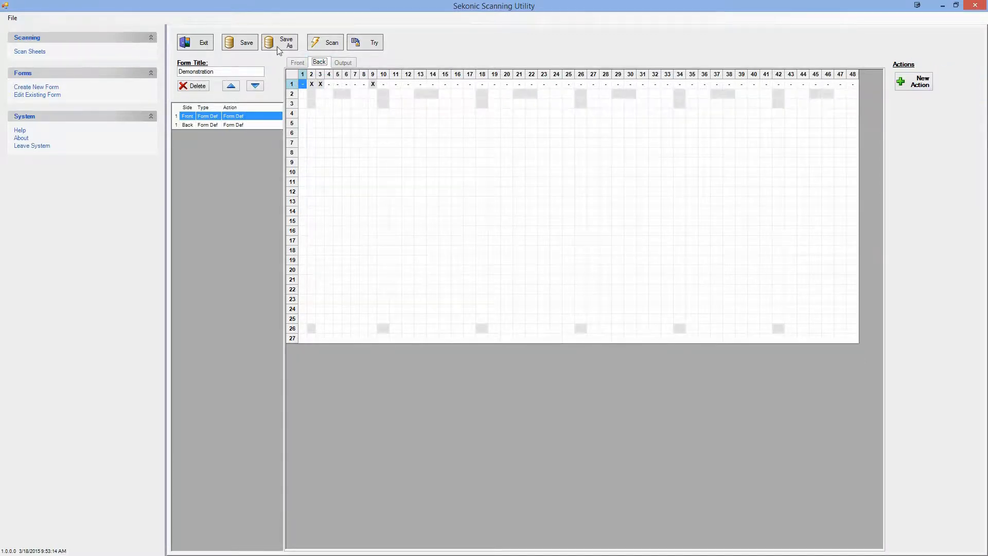
pyautogui.click(298, 61)
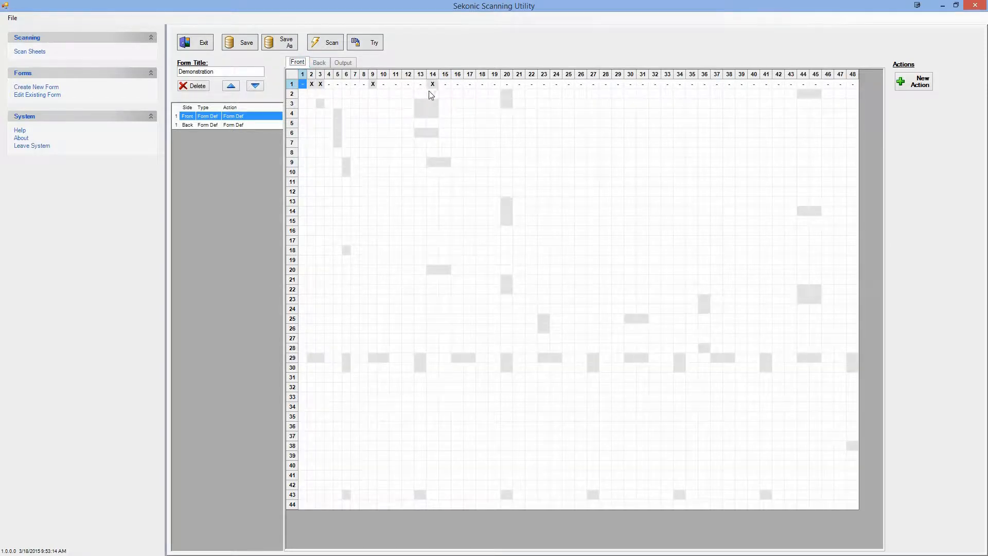
pyautogui.click(320, 63)
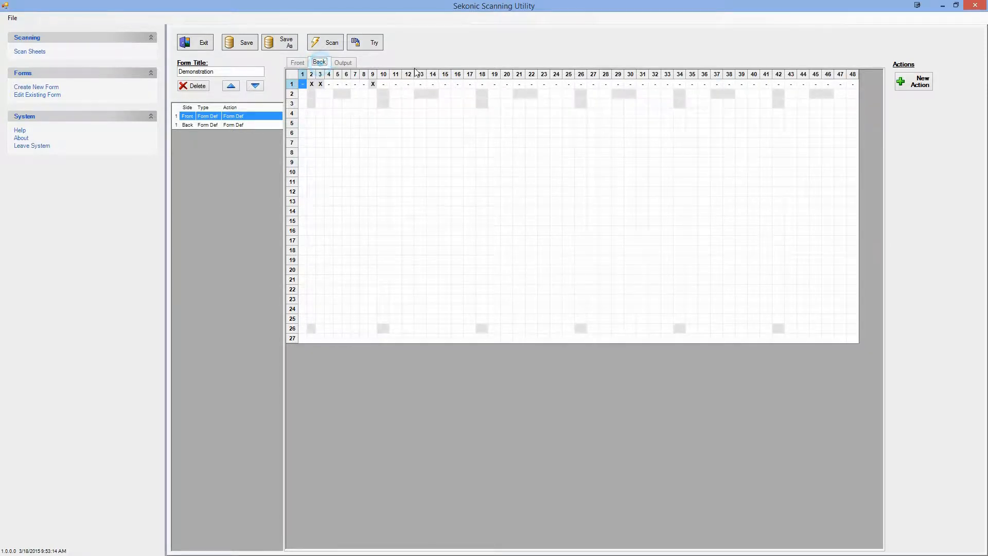
pyautogui.click(299, 63)
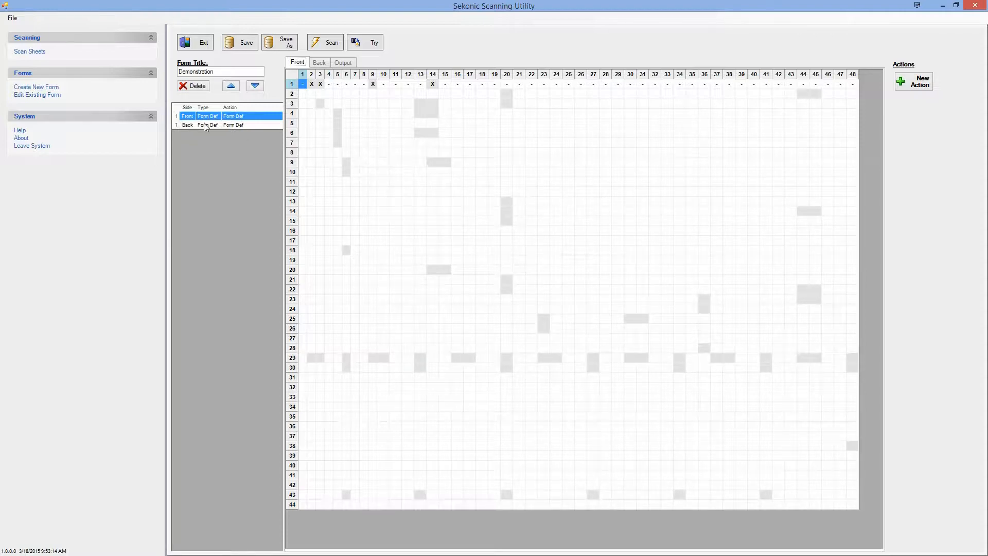
# Add a literal action named LitLname with the value $$LNAME: to the form's front side
pyautogui.click(920, 82)
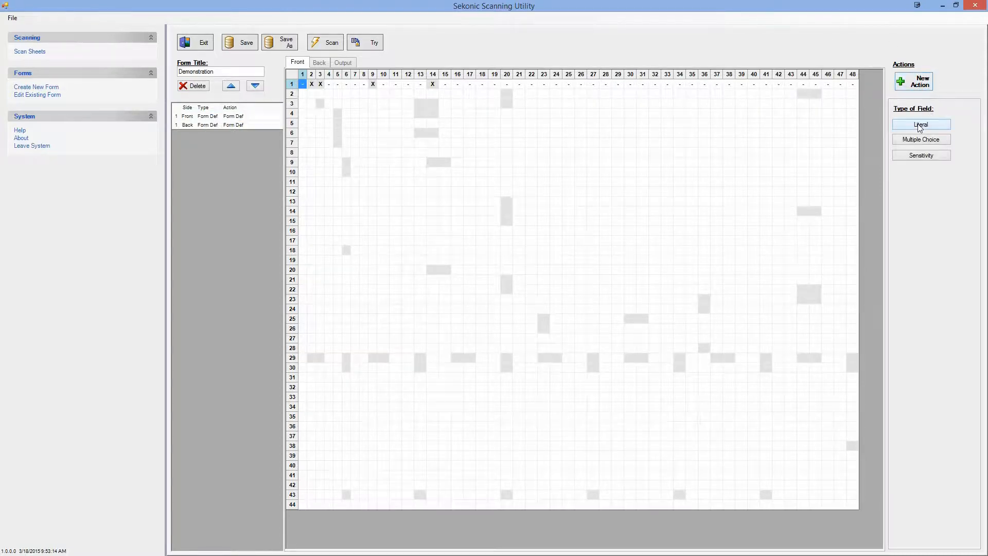
pyautogui.click(919, 125)
pyautogui.click(917, 130)
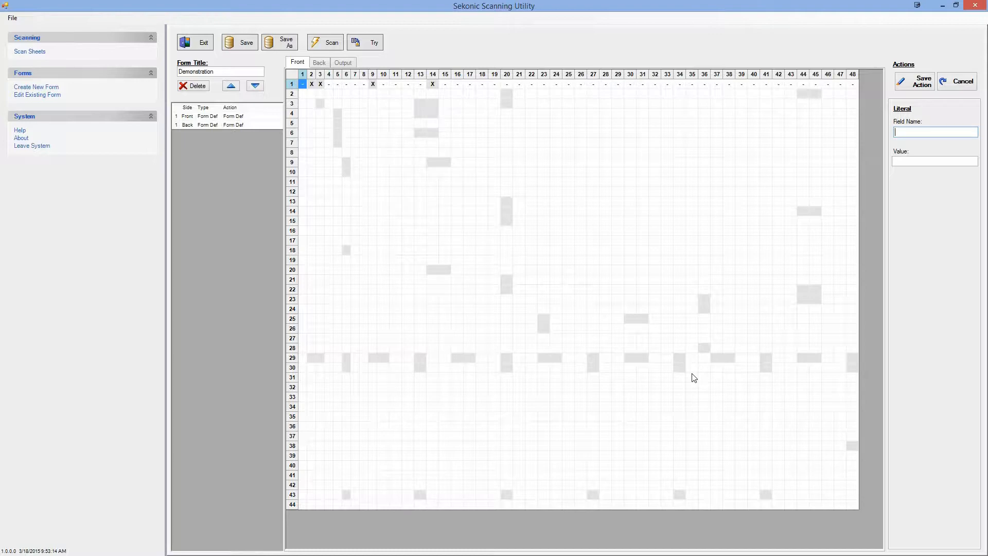
pyautogui.write('LitLname')
pyautogui.hotkey('alt', 'Tab')
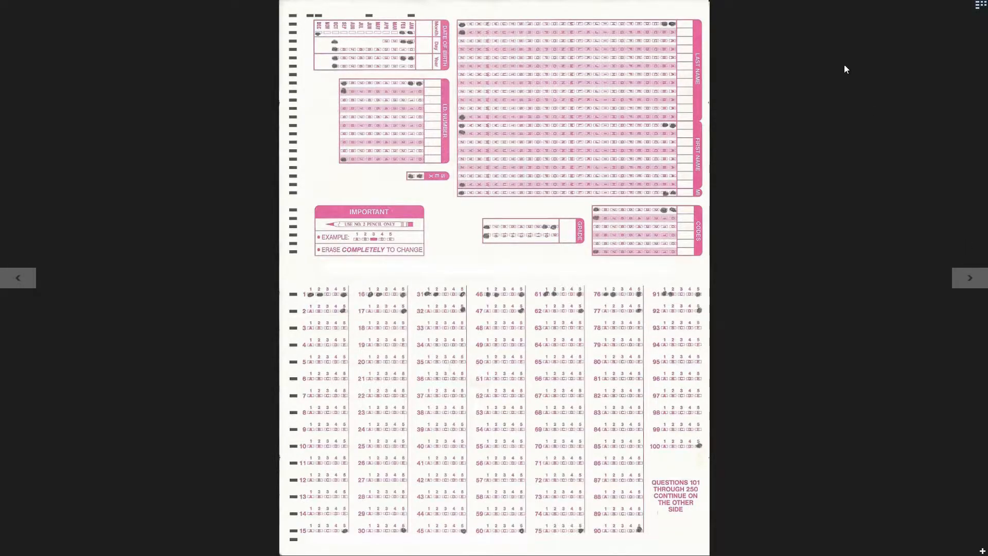
pyautogui.hotkey('alt', 'Tab')
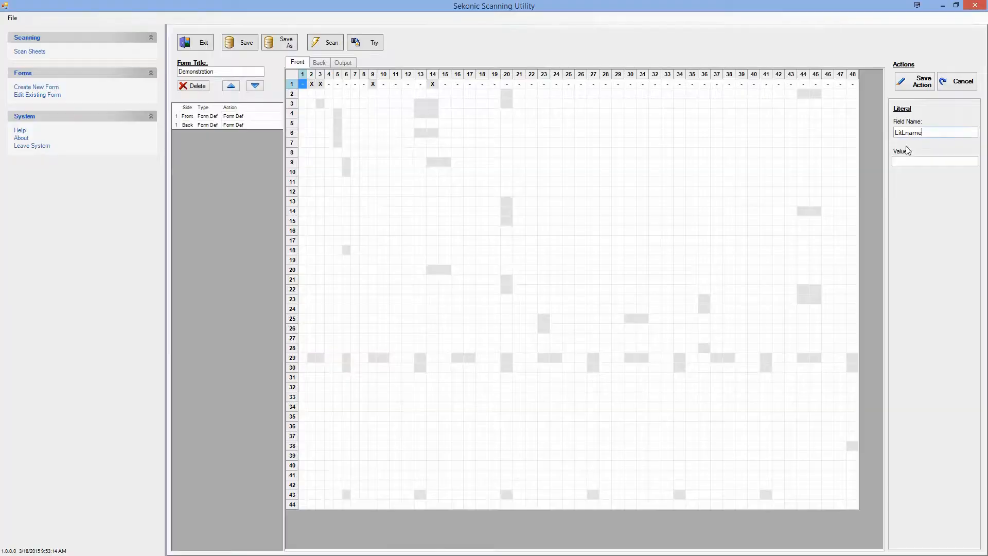
pyautogui.click(914, 162)
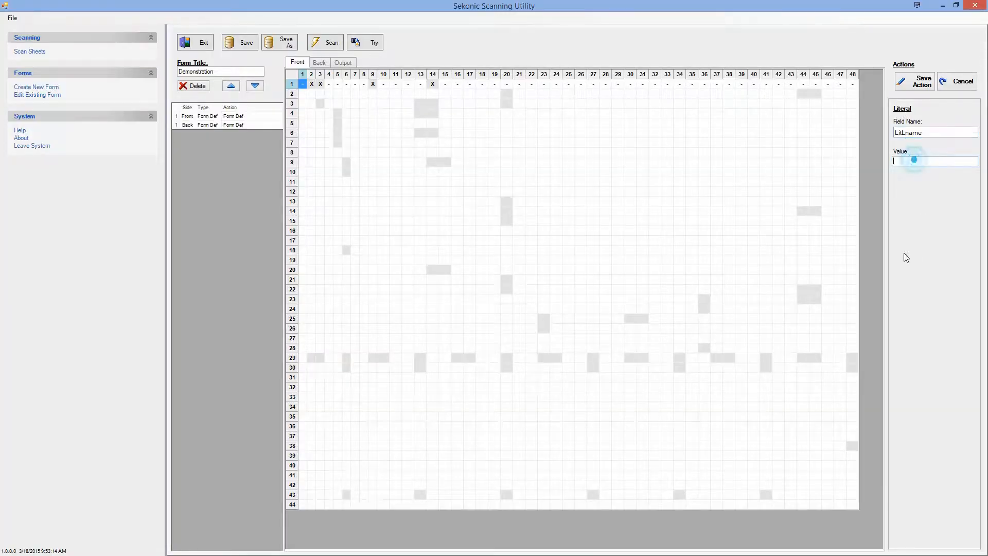
pyautogui.write('$$LNAME:')
pyautogui.click(917, 88)
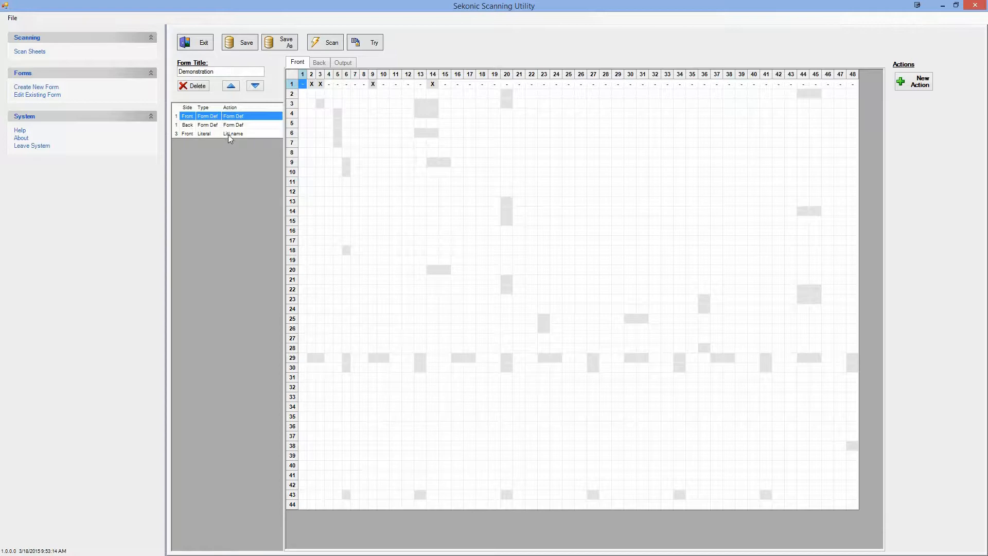
# Add a multiple choice field LastName over front rows 2 to 13, columns 20 to 45, with horizontal direction Right to Left
pyautogui.click(909, 87)
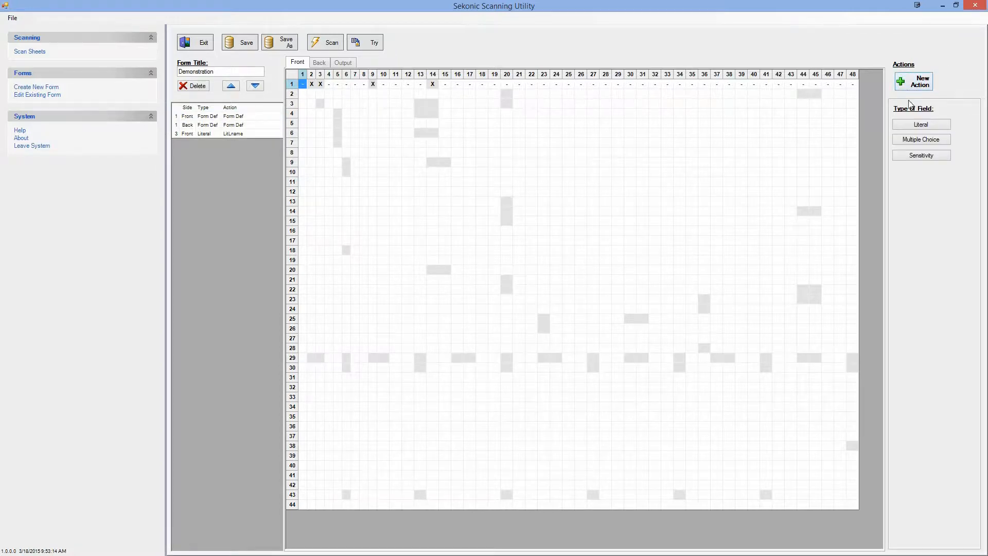
pyautogui.click(909, 140)
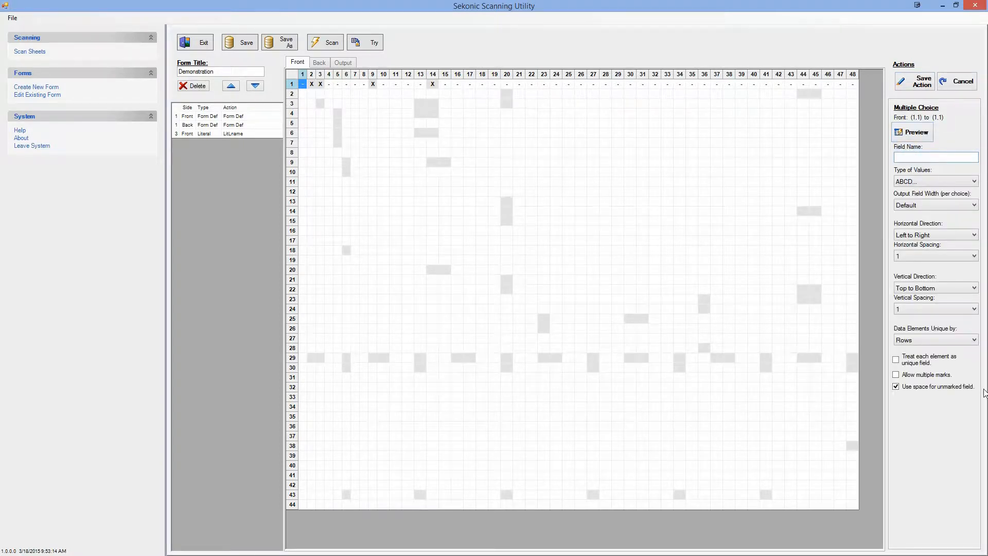
pyautogui.write('LastName')
pyautogui.moveTo(818, 94); pyautogui.dragTo(508, 202)
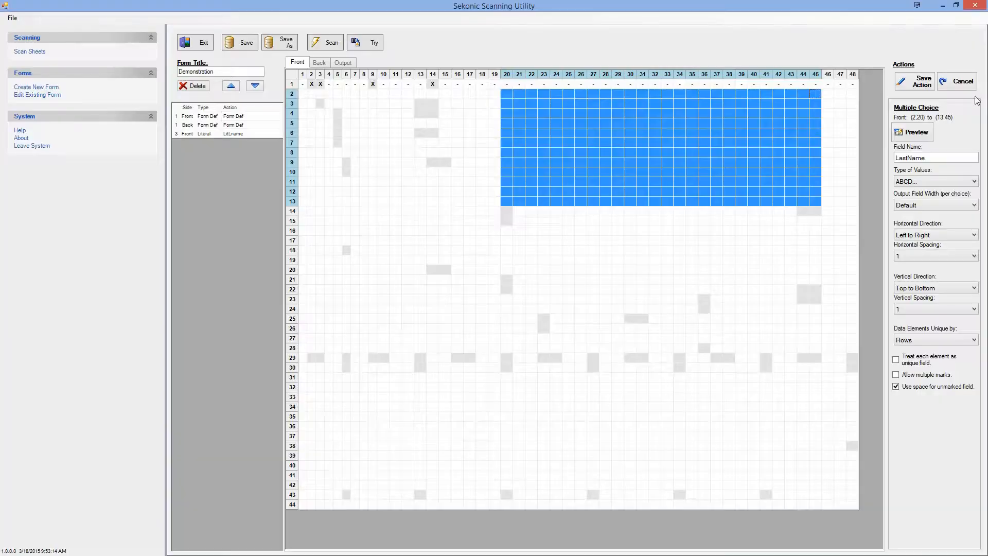
pyautogui.click(919, 132)
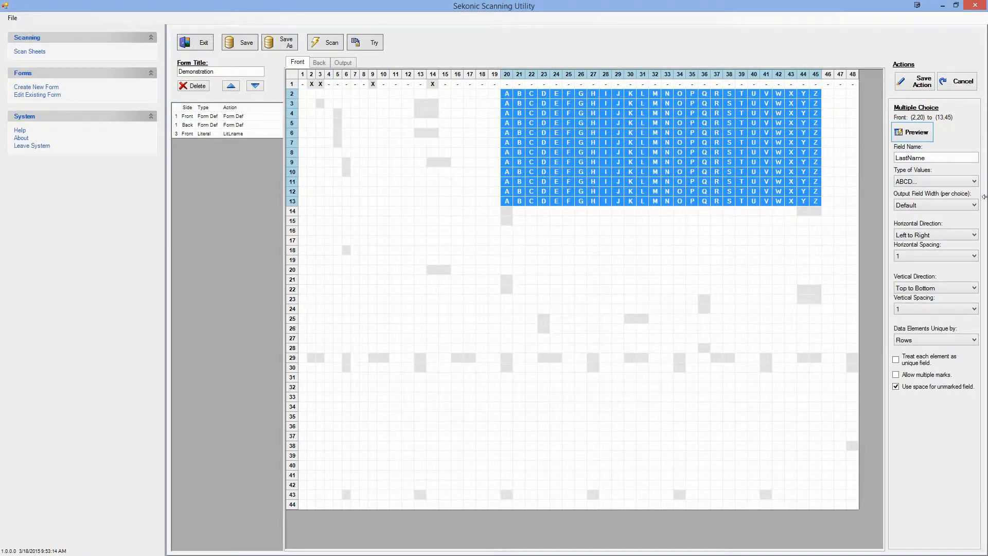
pyautogui.click(934, 236)
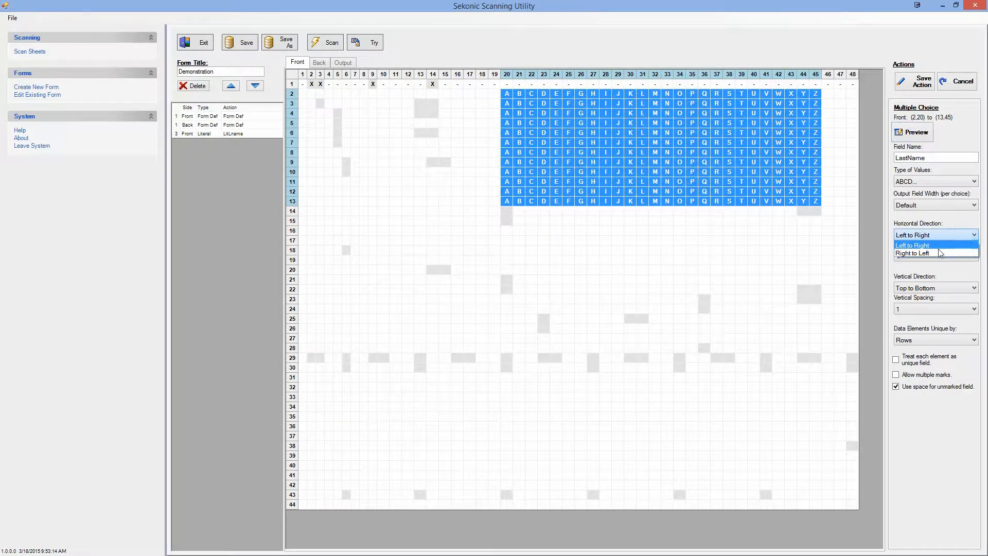
pyautogui.click(938, 253)
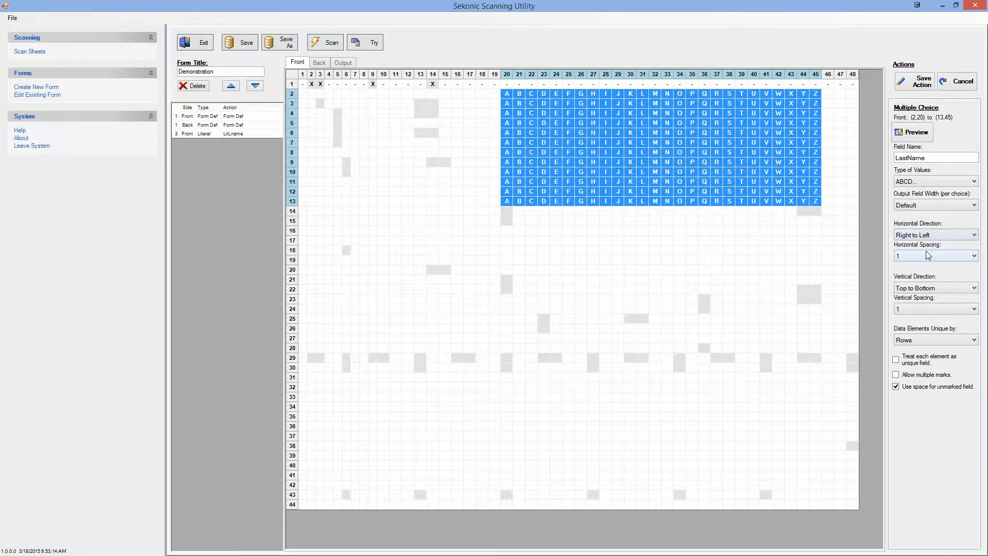
pyautogui.click(916, 134)
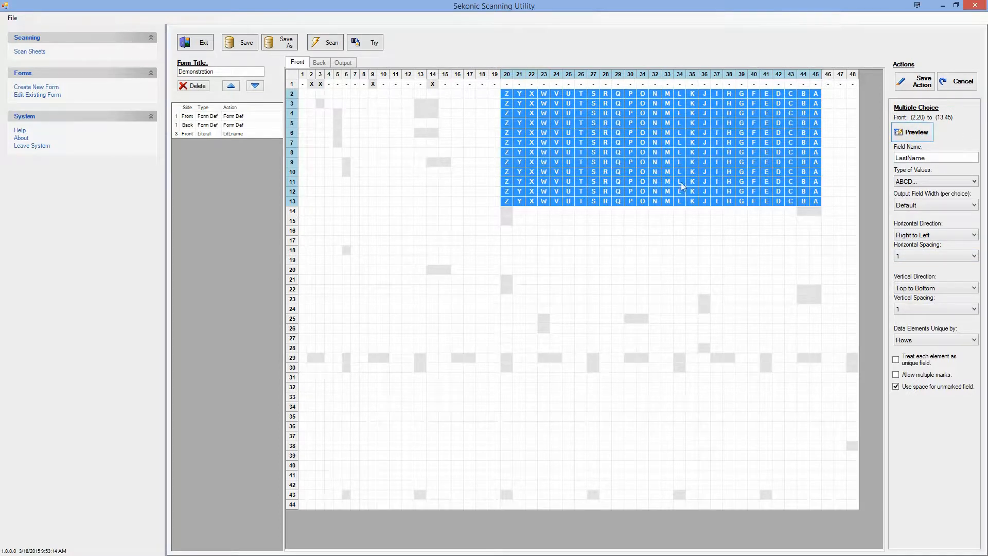
pyautogui.click(906, 81)
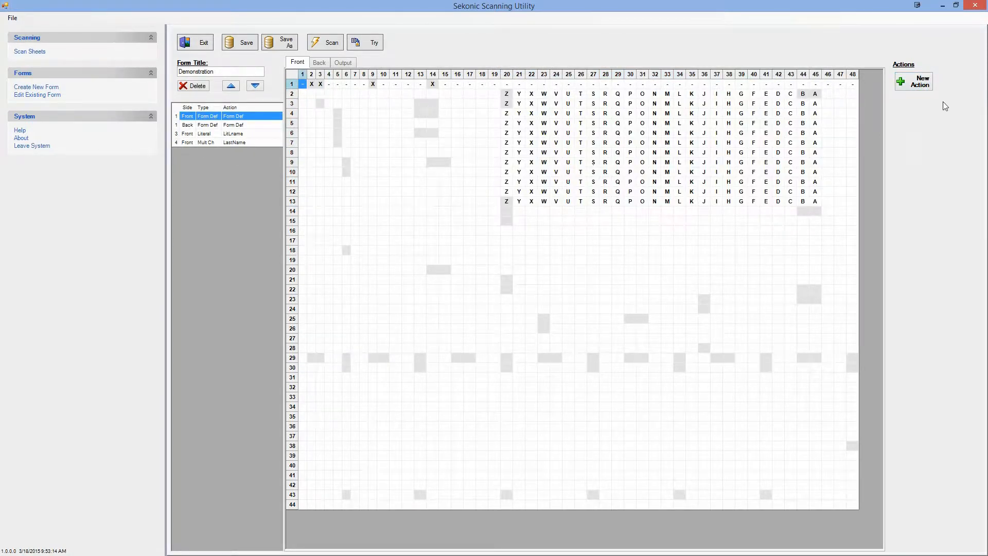
# Add a literal action named LitFname with the value $$FNAME
pyautogui.click(924, 82)
pyautogui.click(917, 126)
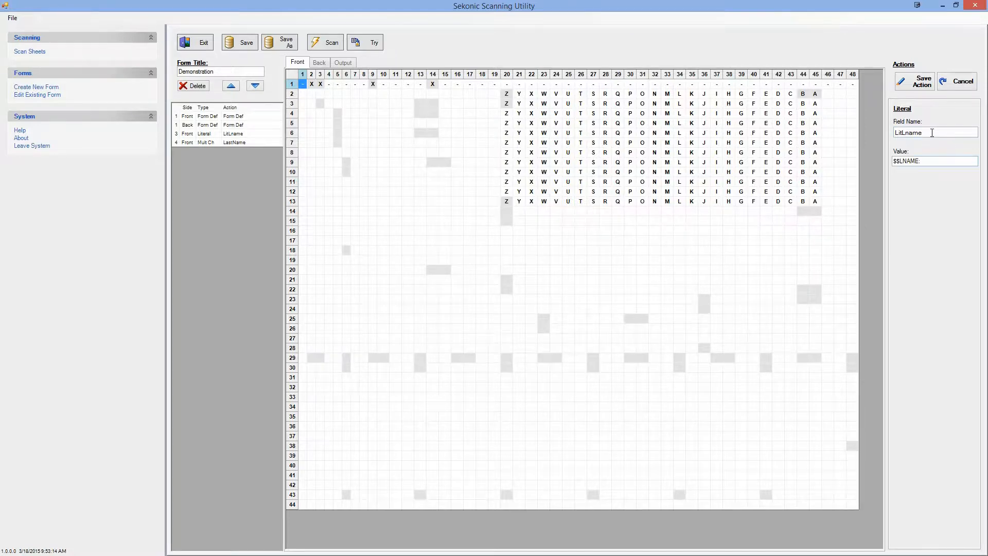
pyautogui.doubleClick(924, 133)
pyautogui.write('LitFname')
pyautogui.press('Tab')
pyautogui.write('$$FNAME')
pyautogui.click(919, 81)
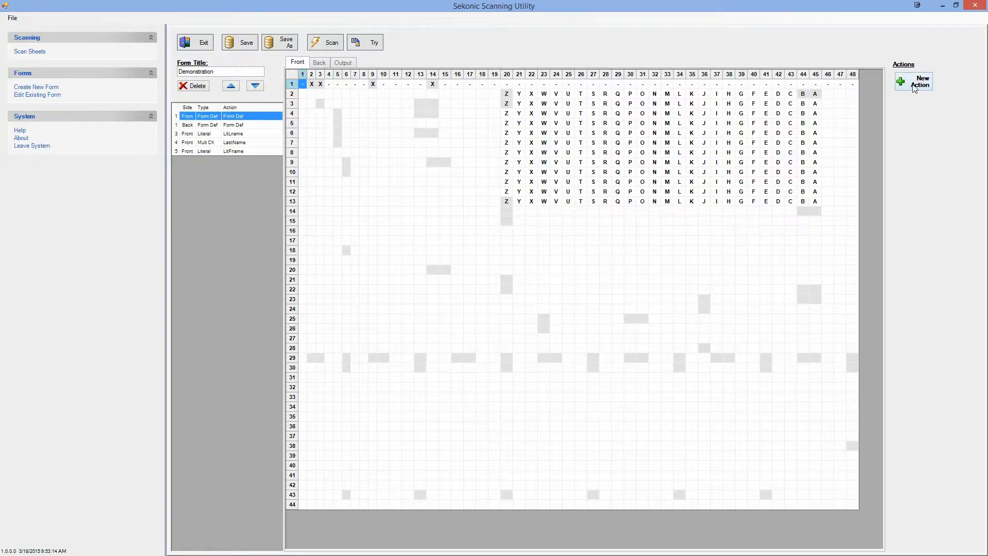
# Add a multiple choice field FirstName over front rows 14 to 21, columns 20 to 45, keeping the Right to Left ABCD values
pyautogui.click(915, 88)
pyautogui.click(912, 99)
pyautogui.click(930, 138)
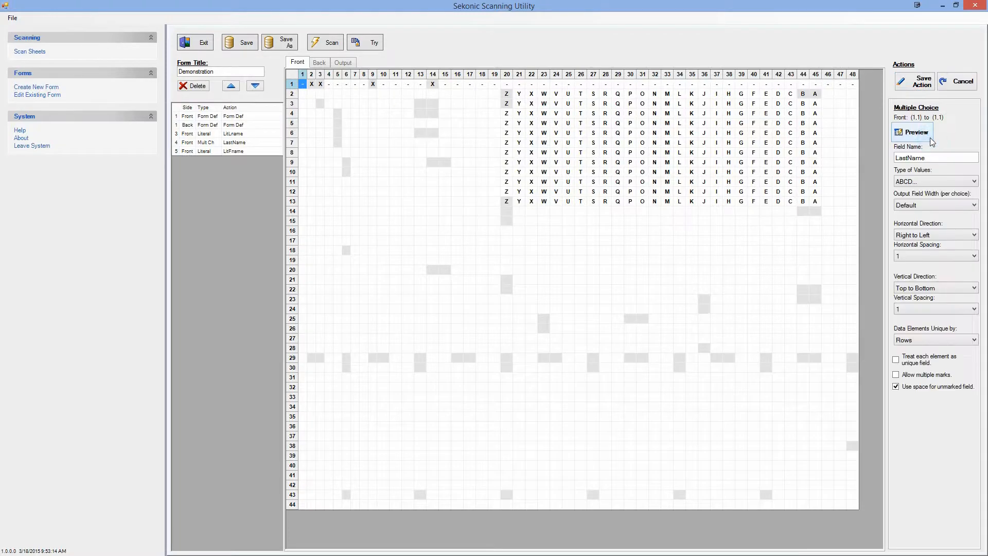
pyautogui.doubleClick(911, 157)
pyautogui.write('Firs')
pyautogui.moveTo(817, 210); pyautogui.dragTo(511, 280)
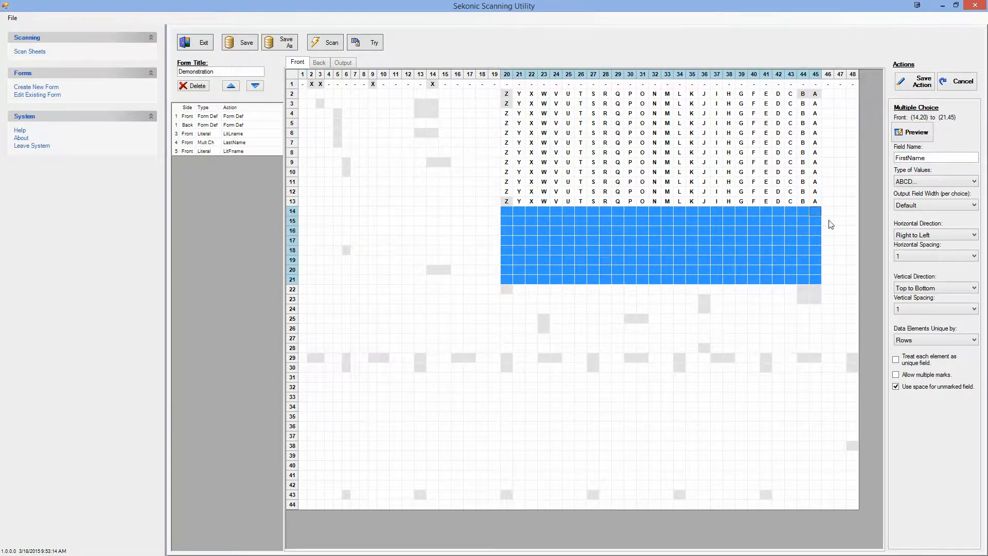
pyautogui.click(909, 135)
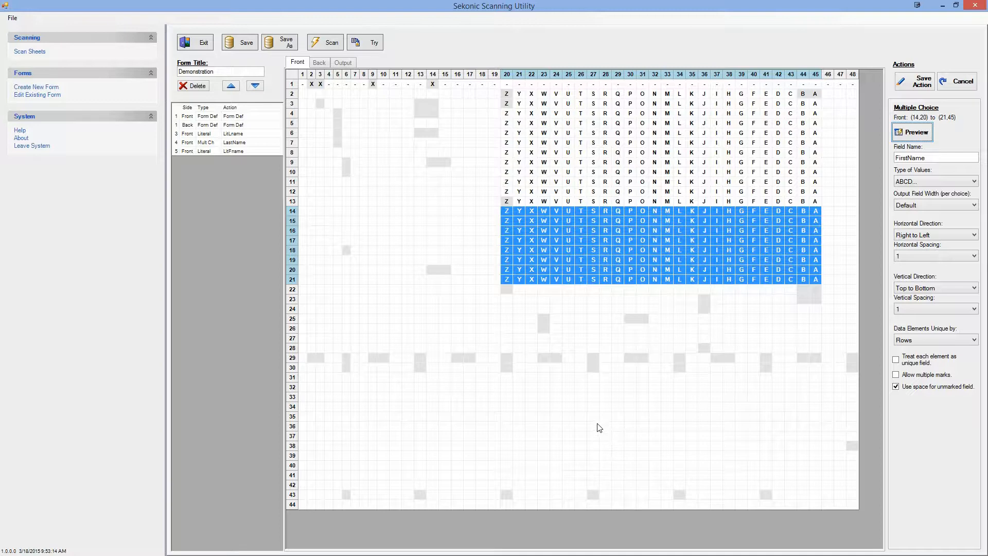
pyautogui.click(922, 84)
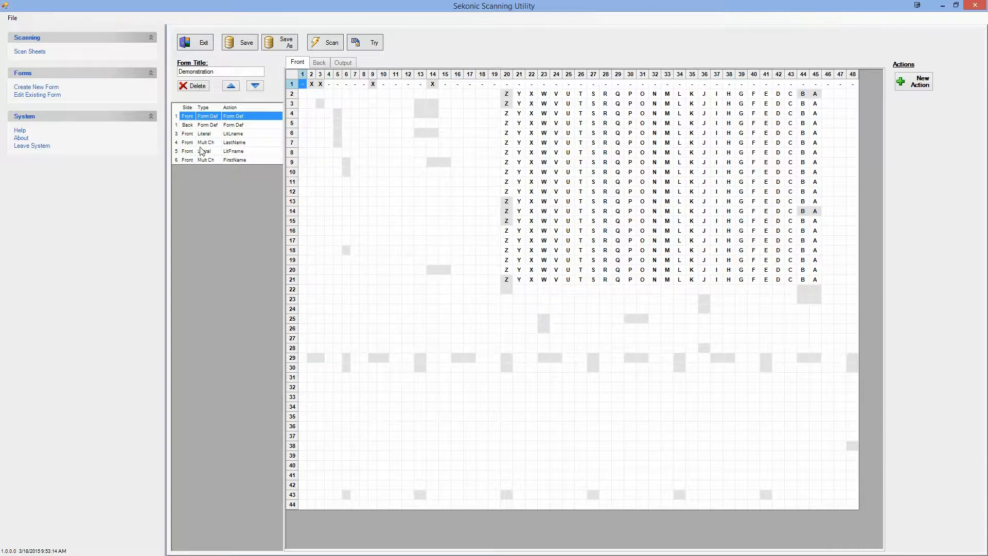
# Review the LastName field's definition from both the action list and the grid, leaving it without changes
pyautogui.click(232, 143)
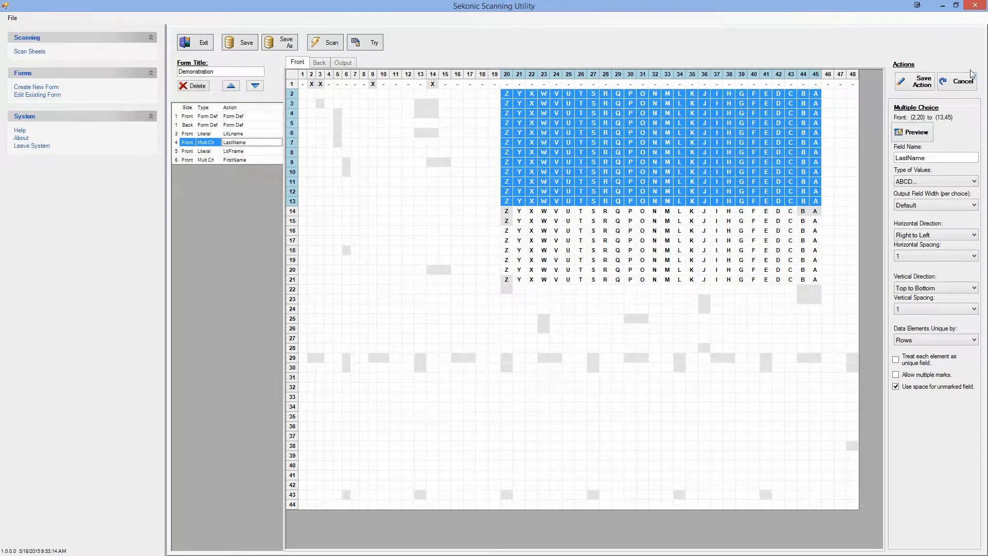
pyautogui.click(958, 81)
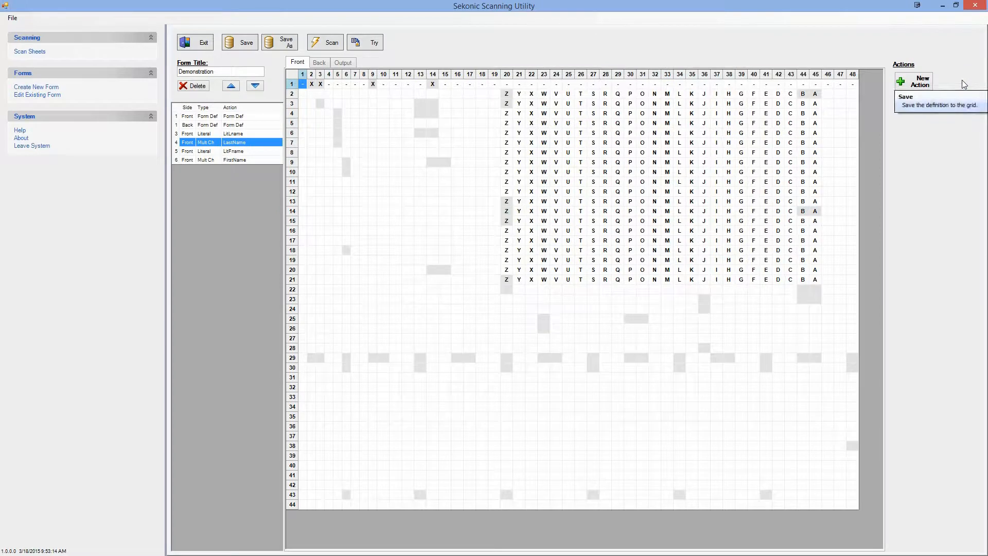
pyautogui.click(668, 138)
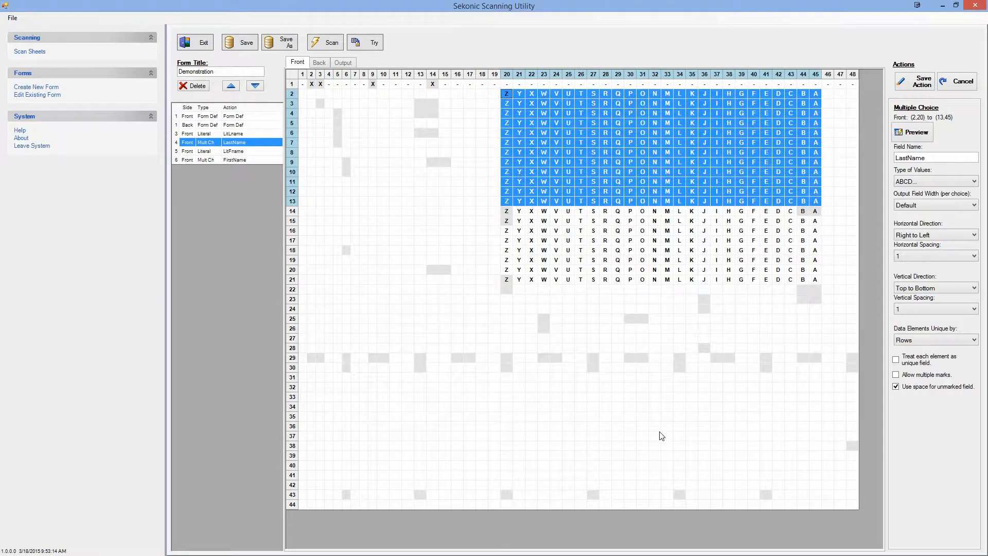
pyautogui.click(969, 88)
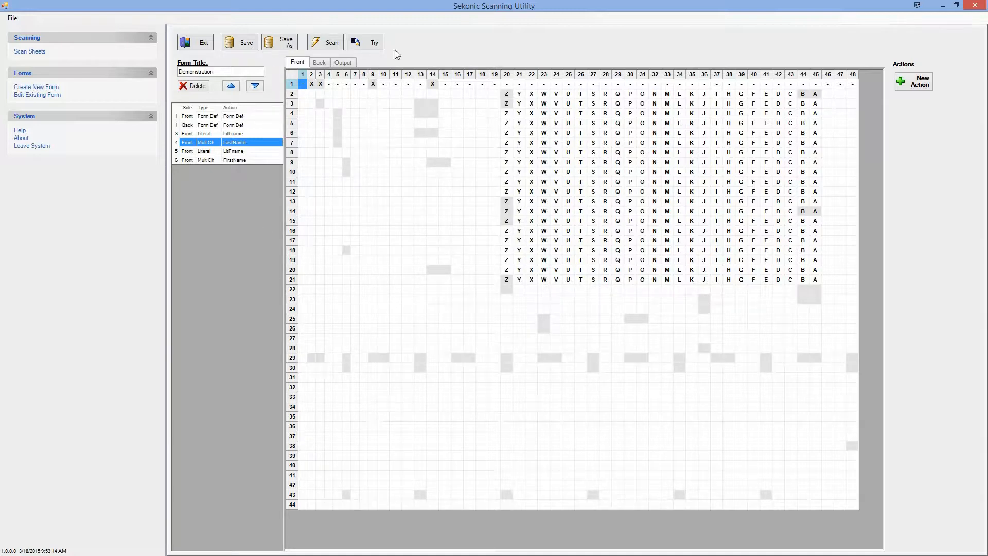
# Save the form definition as Demonstration.SKF in the SekForms folder, replacing the existing file
pyautogui.click(287, 45)
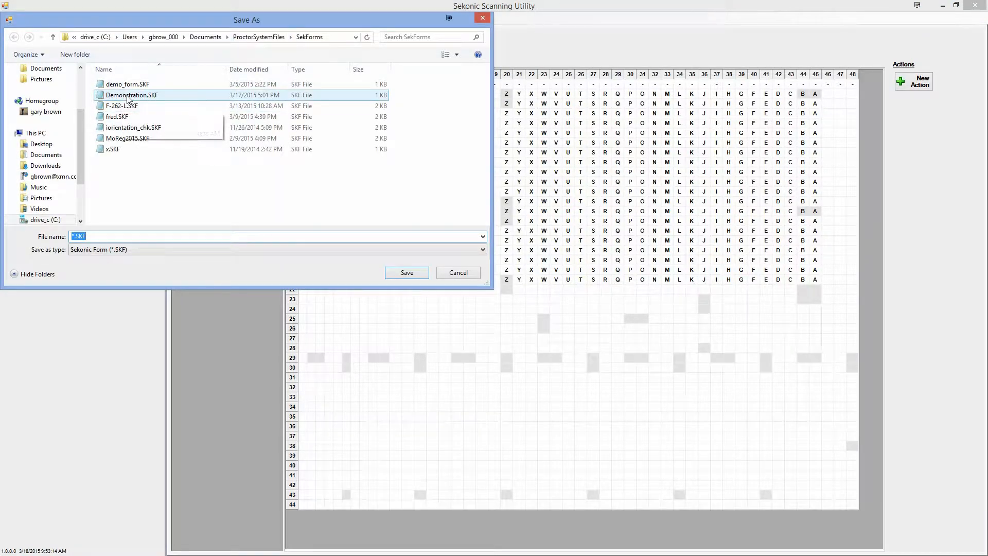
pyautogui.click(128, 97)
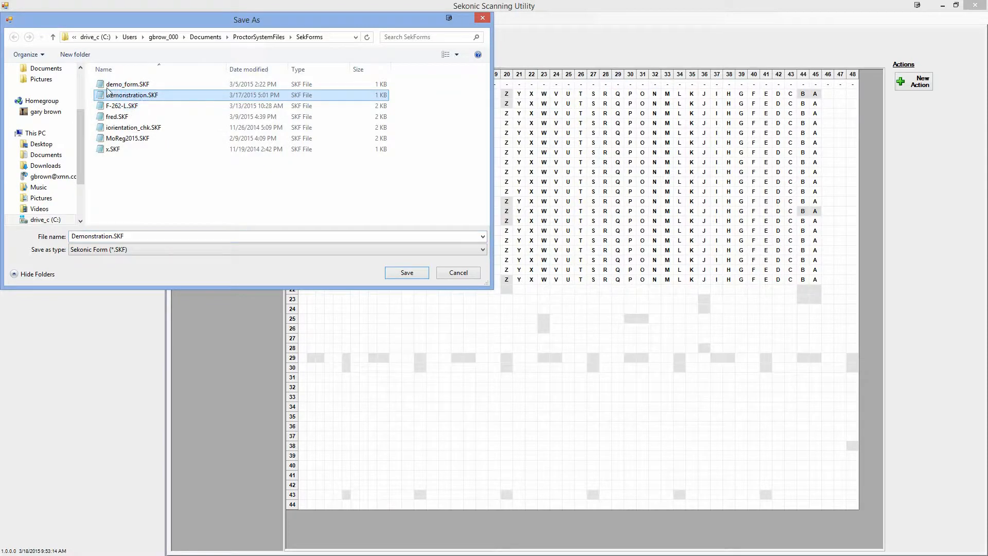
pyautogui.click(416, 276)
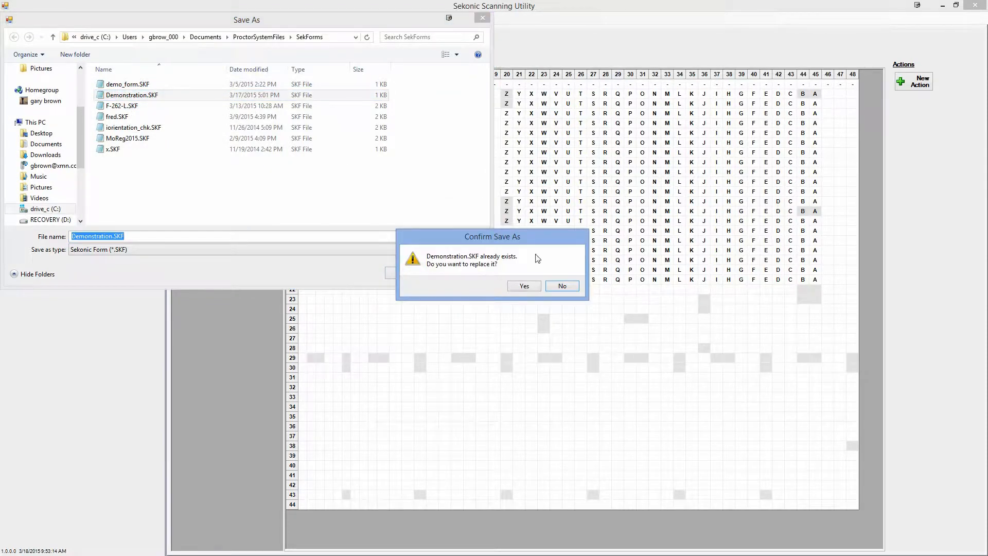
pyautogui.click(524, 287)
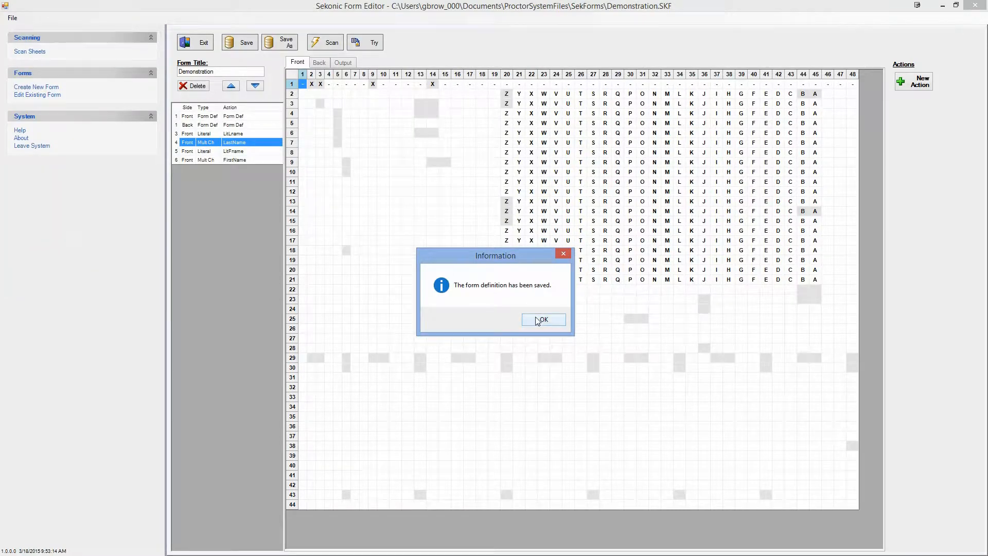
pyautogui.click(535, 316)
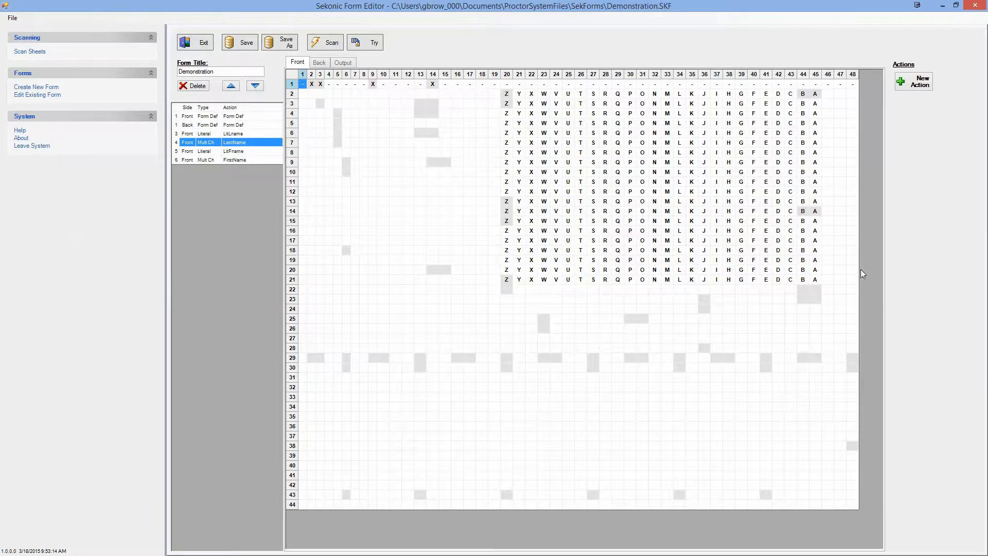
# Try a multiple choice field over front rows 24 to 32, columns 37 to 45, and preview it with horizontal direction Left to Right
pyautogui.click(921, 88)
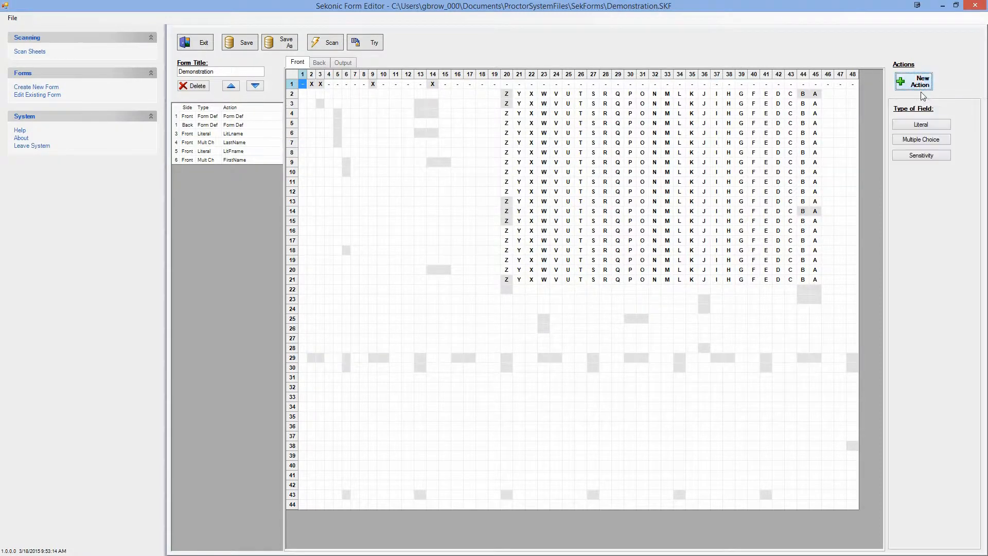
pyautogui.click(928, 140)
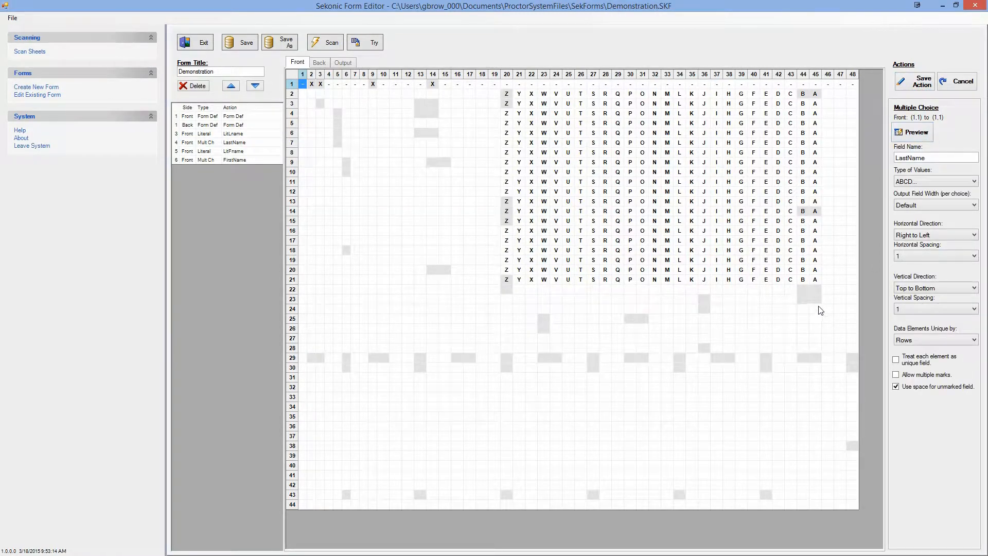
pyautogui.moveTo(816, 309); pyautogui.dragTo(724, 396)
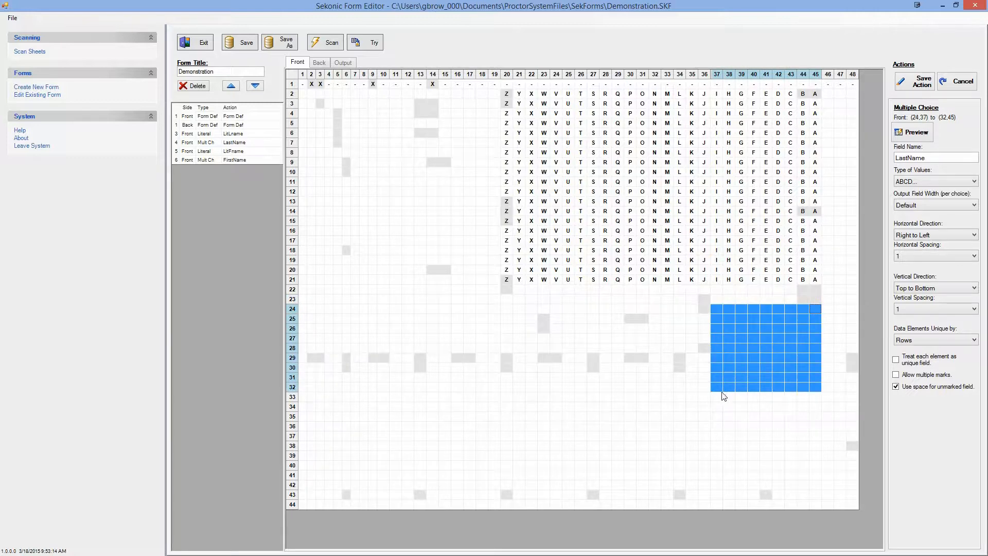
pyautogui.click(914, 135)
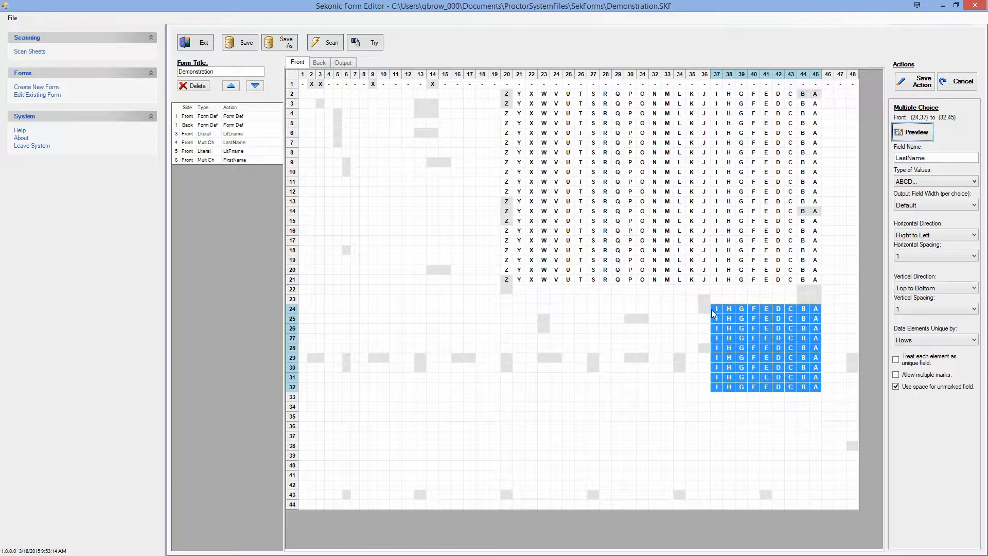
pyautogui.click(914, 238)
pyautogui.click(914, 245)
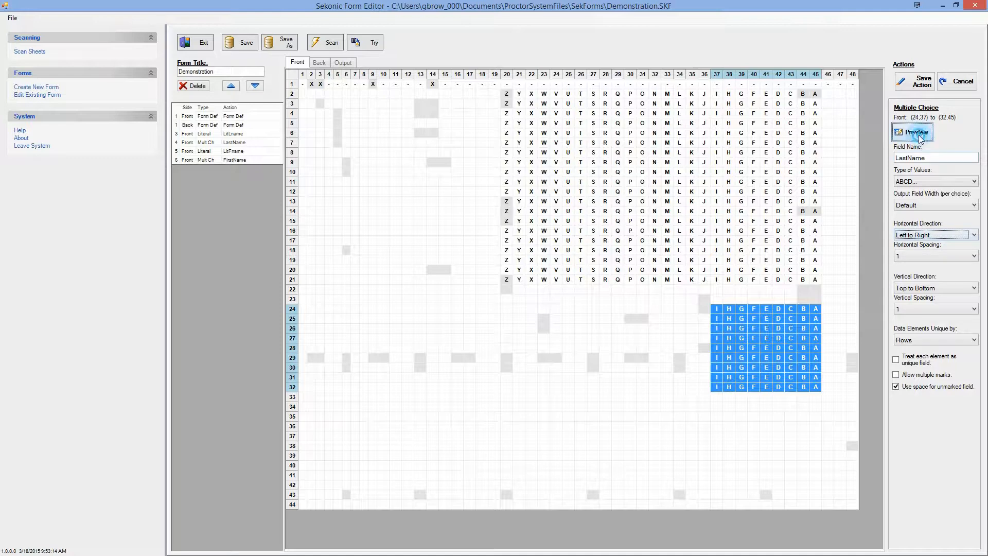
pyautogui.click(921, 135)
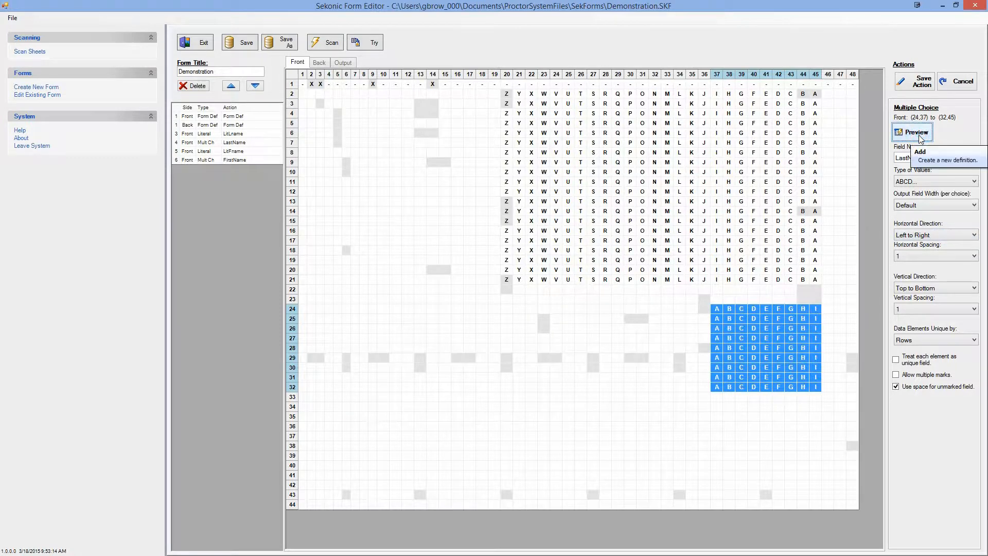
# Try making the trial field's data elements unique by Columns and preview the layout, keeping Top to Bottom direction
pyautogui.click(923, 289)
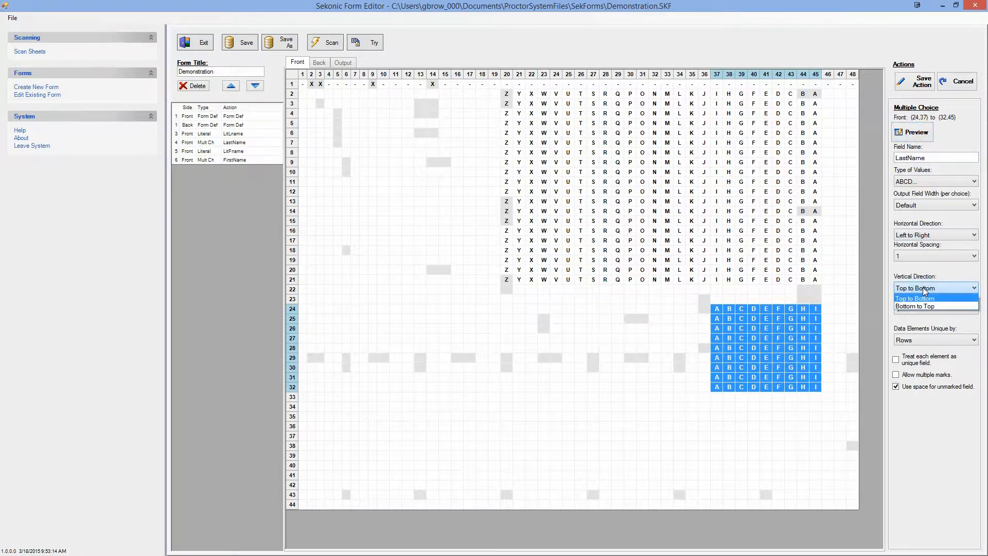
pyautogui.click(916, 339)
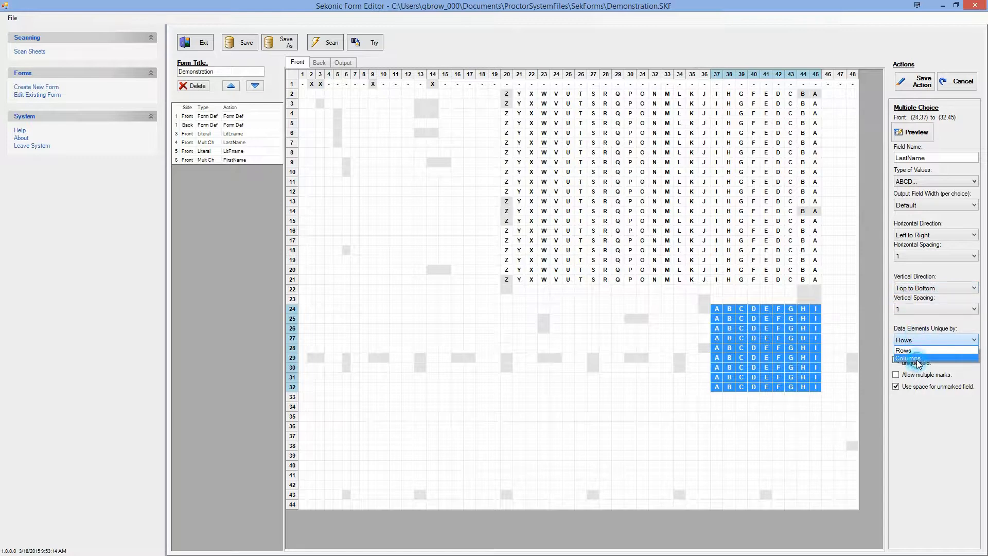
pyautogui.click(918, 358)
pyautogui.click(910, 132)
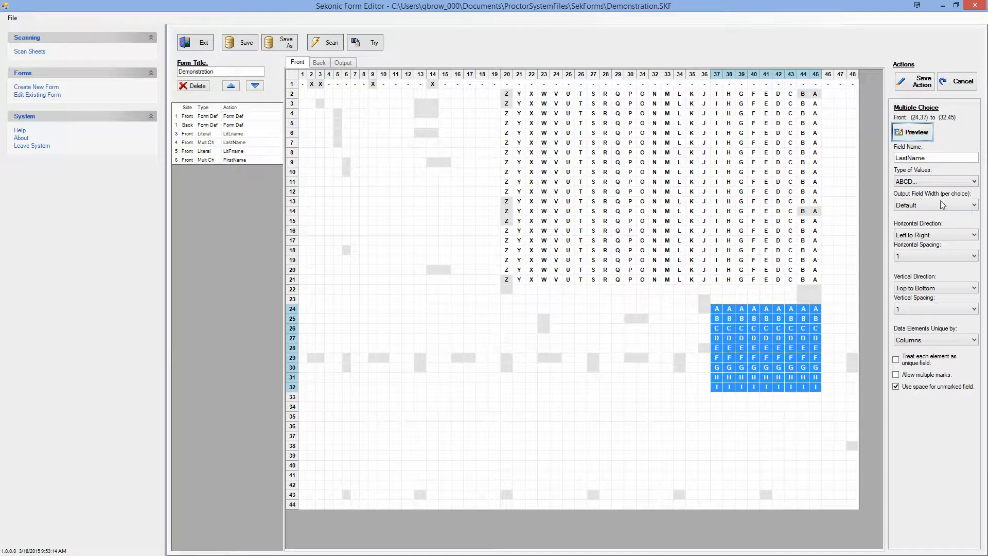
# Preview the trial field with horizontal spacing 2, and again with vertical spacing 3 added
pyautogui.click(956, 253)
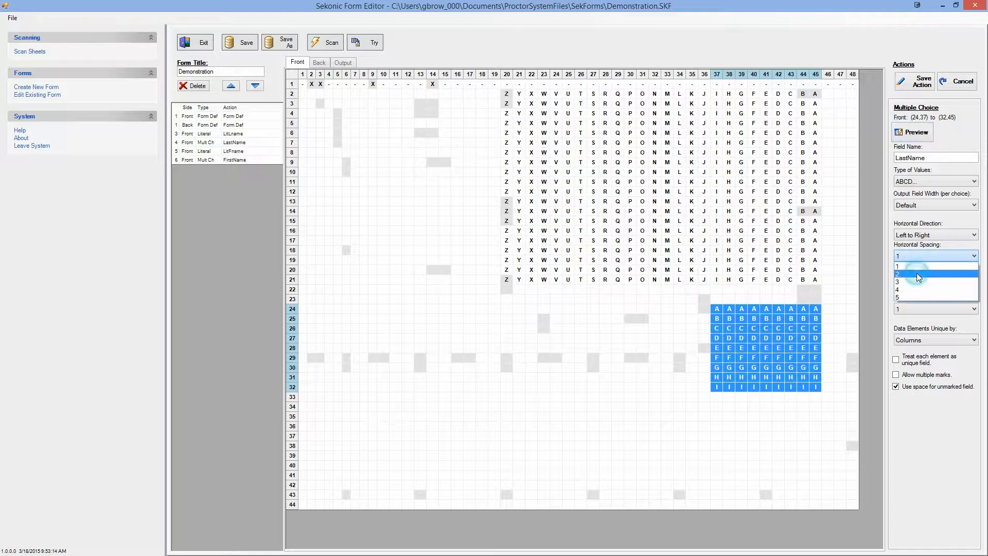
pyautogui.click(916, 274)
pyautogui.click(910, 132)
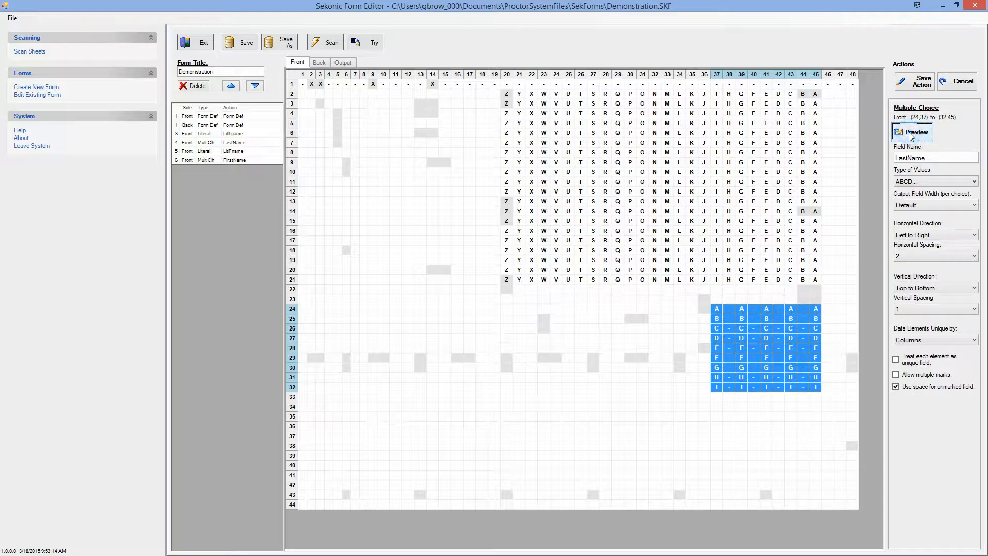
pyautogui.click(909, 309)
pyautogui.click(911, 332)
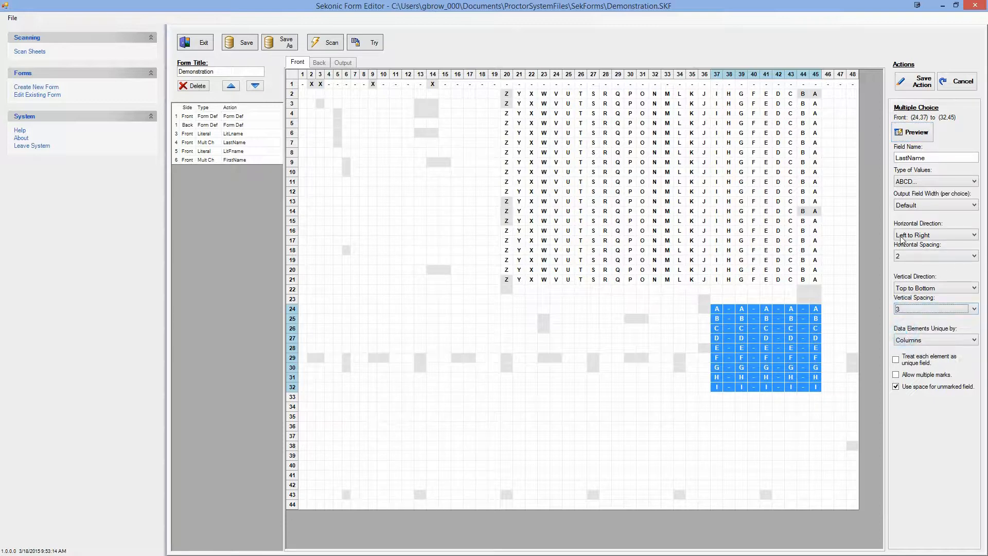
pyautogui.click(915, 134)
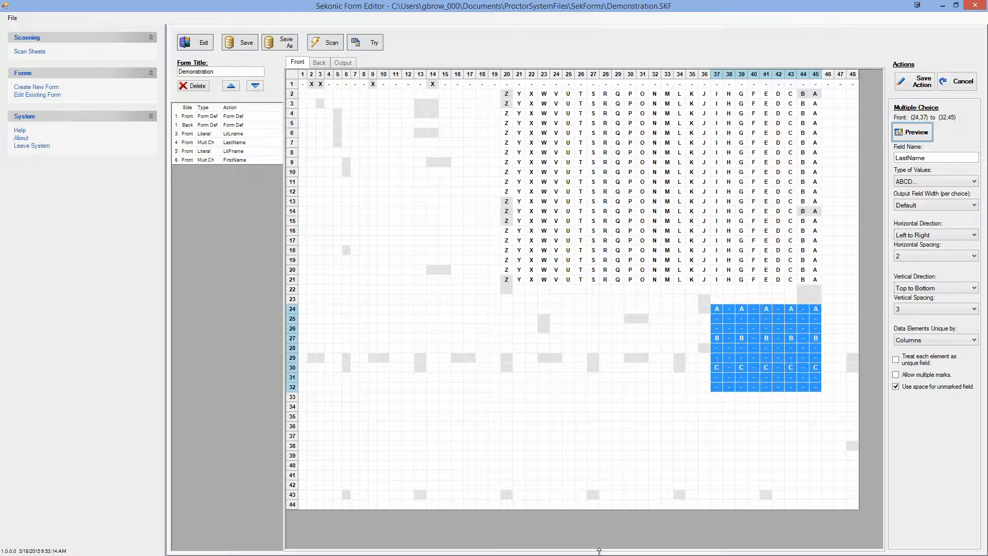
# Set the trial field's horizontal and vertical spacing back to 1 and preview the layout
pyautogui.click(909, 256)
pyautogui.click(907, 267)
pyautogui.click(917, 309)
pyautogui.click(909, 319)
pyautogui.click(914, 133)
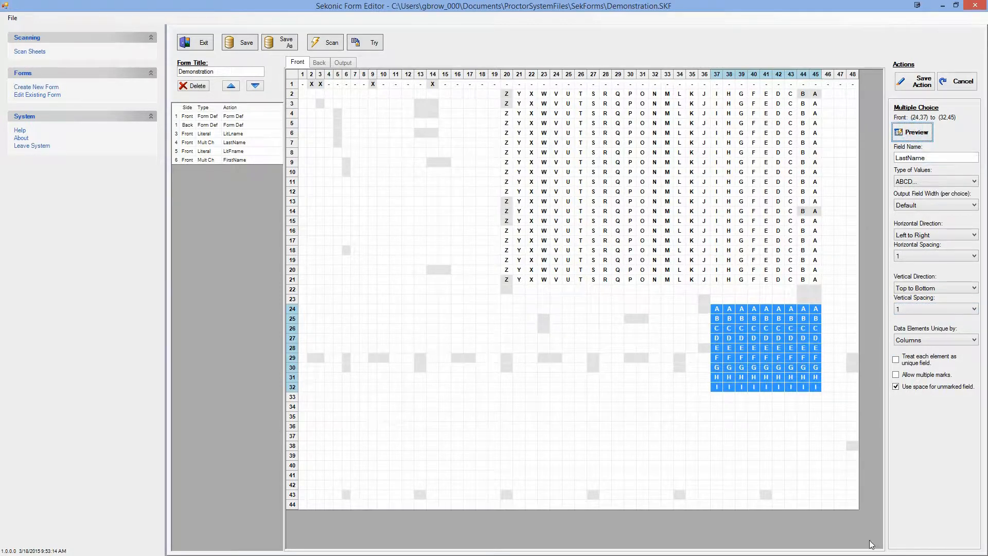
# Preview the trial field with data elements unique by Rows, and discard the field without saving it
pyautogui.click(931, 340)
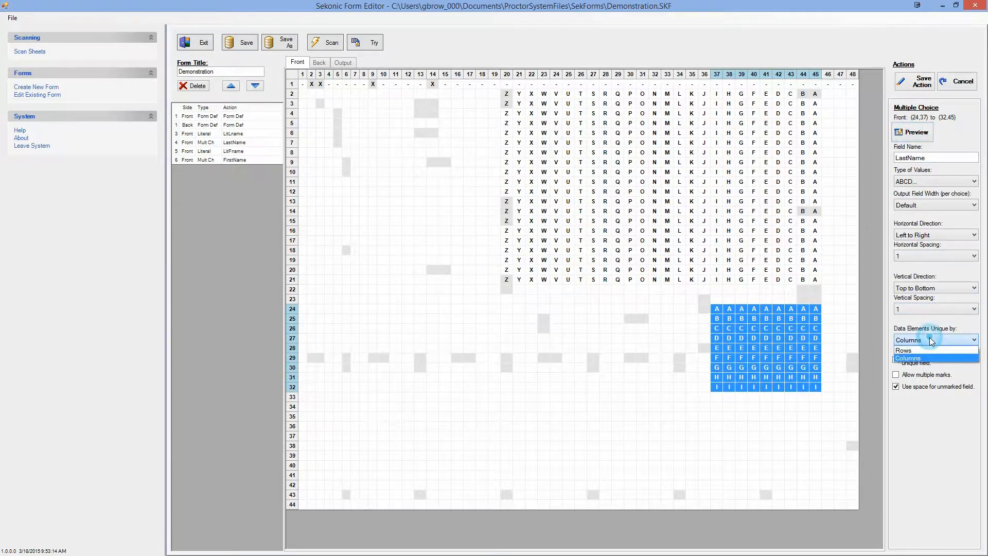
pyautogui.click(915, 349)
pyautogui.click(907, 135)
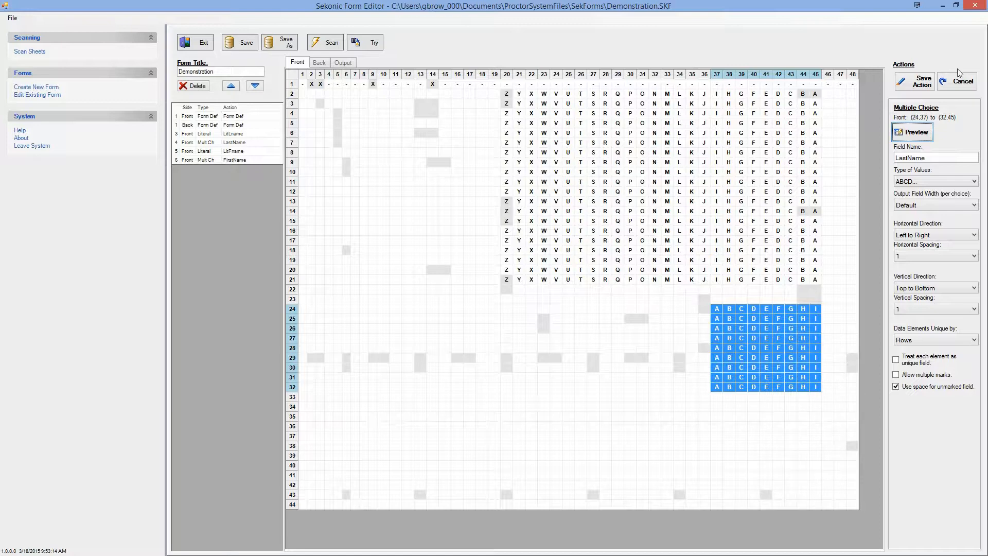
pyautogui.click(973, 82)
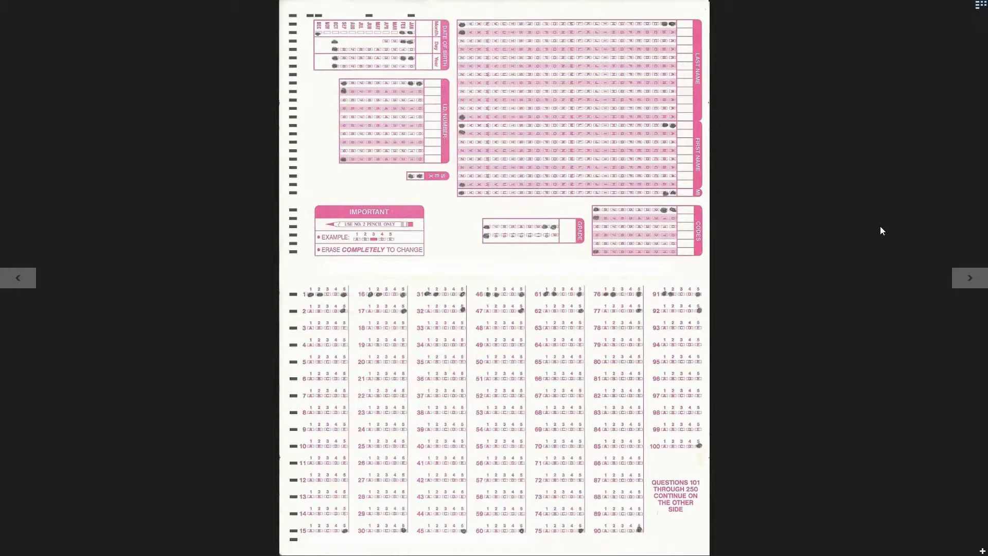
# Add a literal action named LitID with the value $$ID:
pyautogui.hotkey('alt', 'Tab')
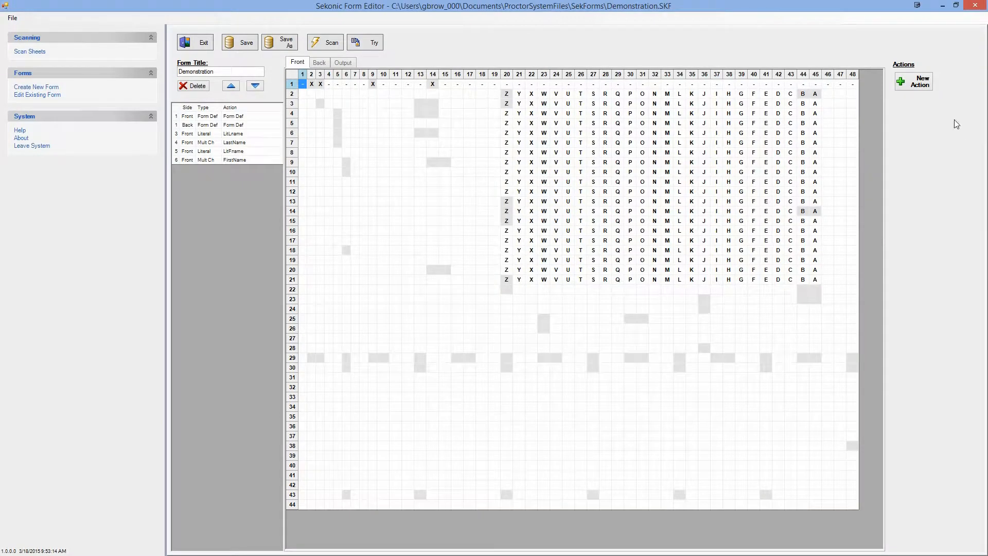
pyautogui.click(911, 80)
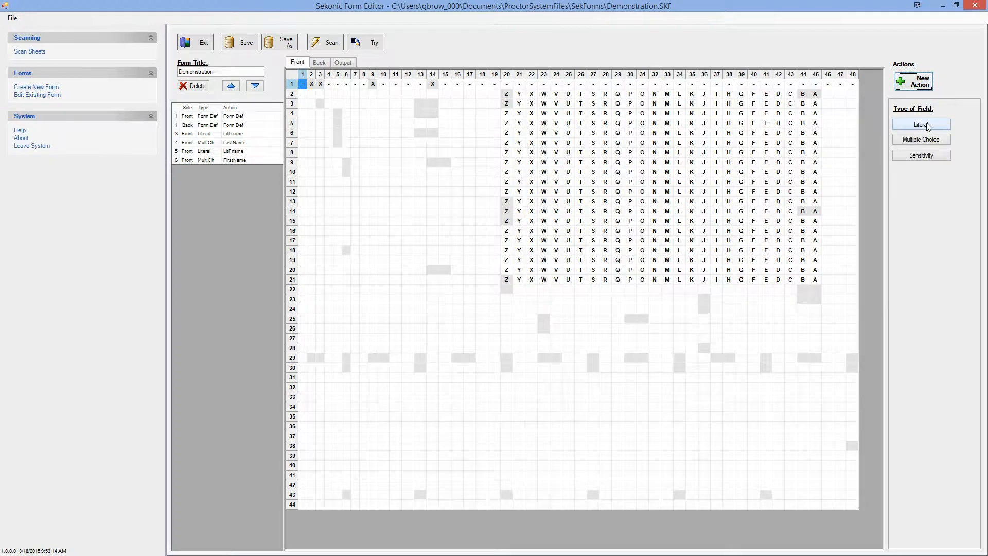
pyautogui.click(926, 124)
pyautogui.doubleClick(943, 131)
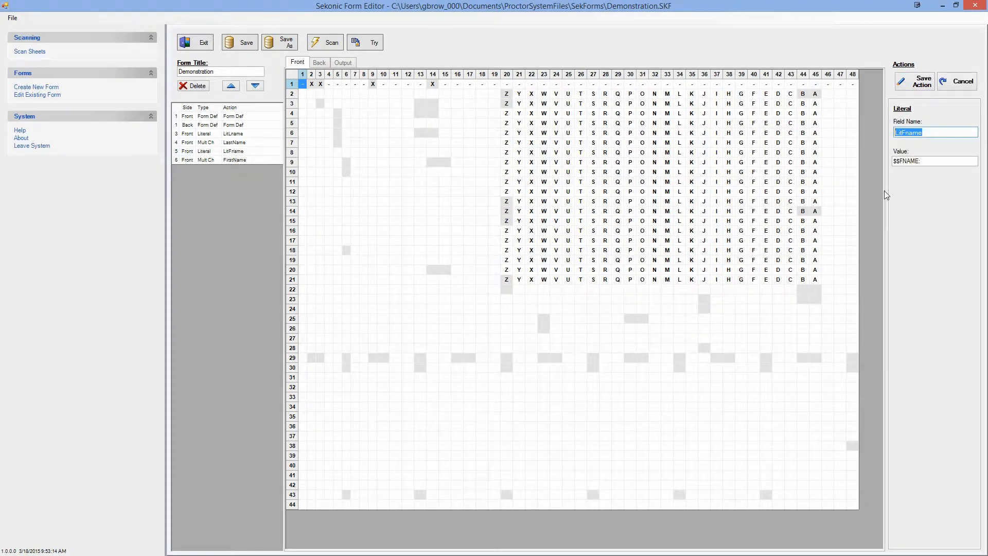
pyautogui.write('Litl')
pyautogui.press('Tab')
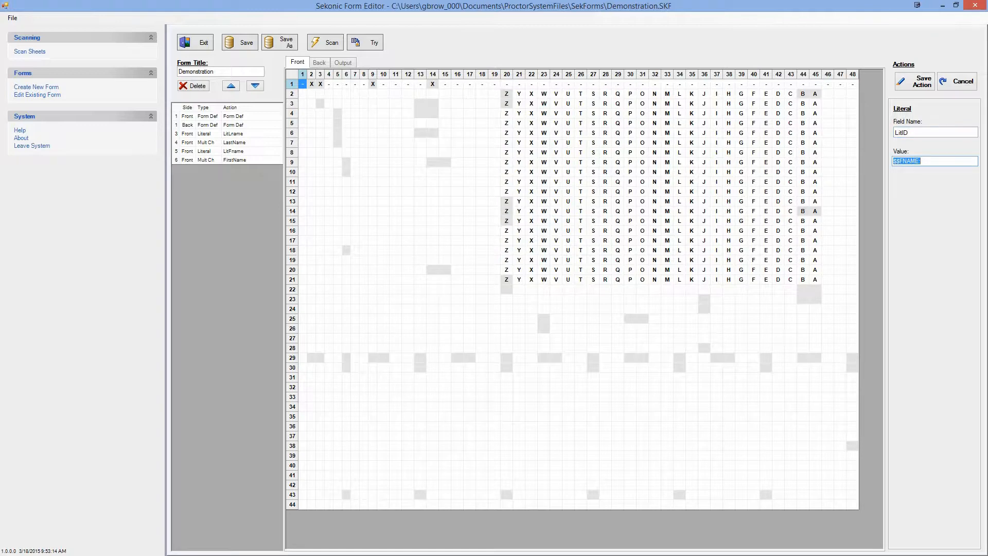
pyautogui.write('$$ID:')
pyautogui.click(921, 81)
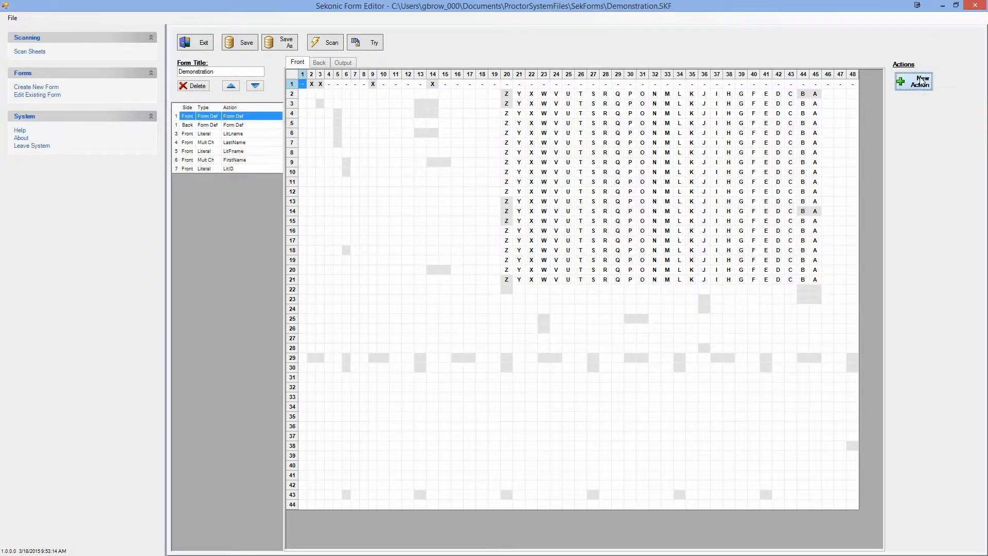
# Start a multiple choice field over front rows 9 to 18, columns 6 to 15, and preview it with 0123... values
pyautogui.click(922, 81)
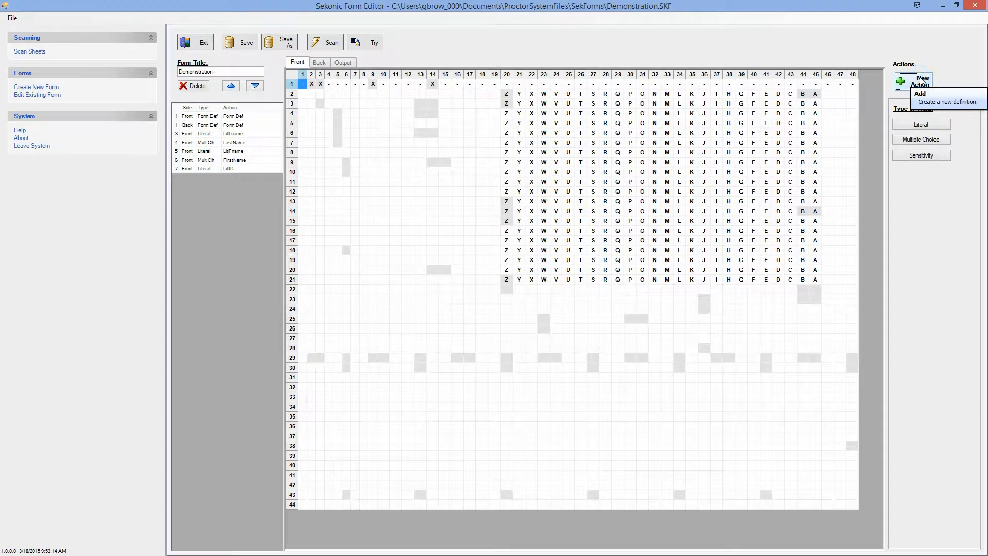
pyautogui.click(925, 140)
pyautogui.click(928, 141)
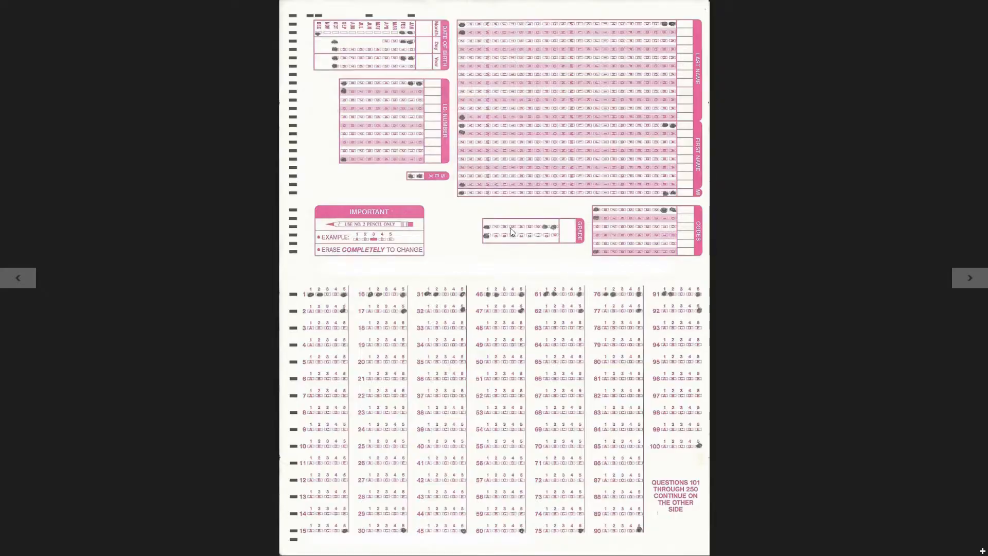
pyautogui.hotkey('alt', 'Tab')
pyautogui.moveTo(445, 164); pyautogui.dragTo(347, 250)
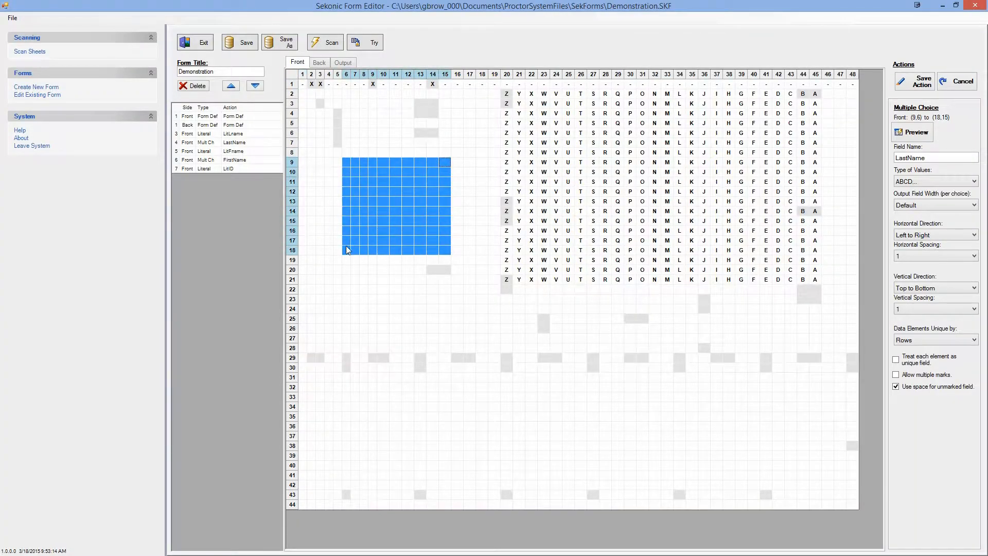
pyautogui.click(921, 182)
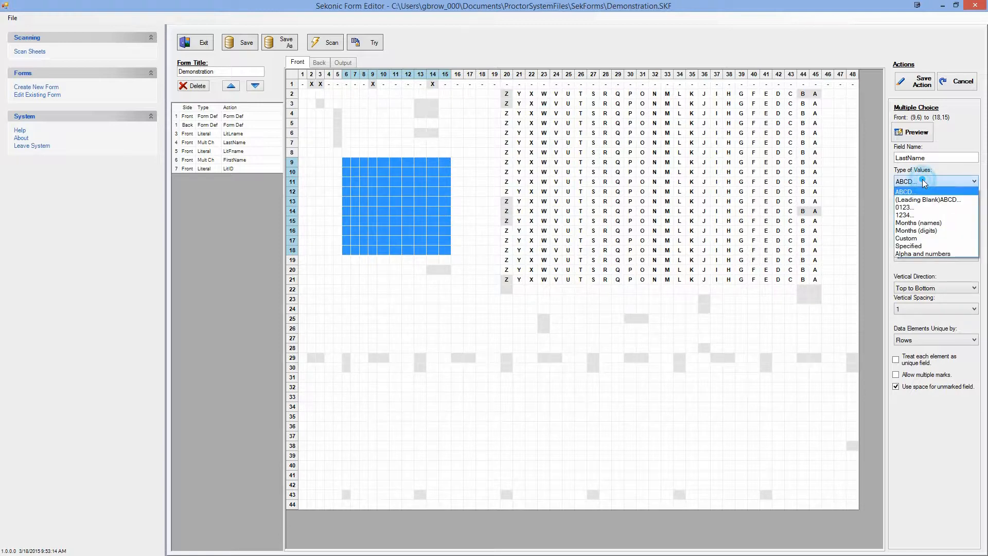
pyautogui.click(909, 208)
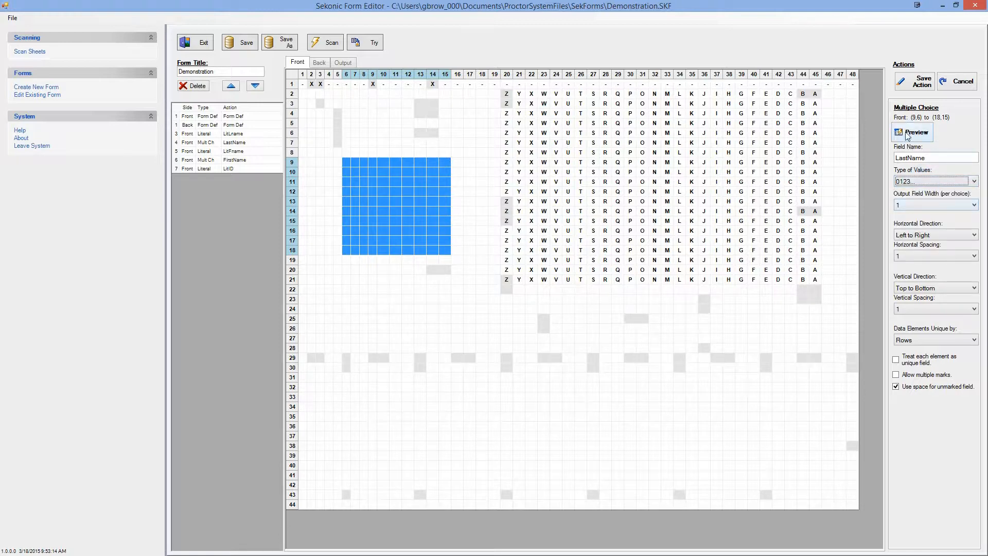
pyautogui.click(907, 133)
# Set the ID number block's horizontal direction to Right to Left, keeping data elements unique by Rows, and preview the layout
pyautogui.click(915, 342)
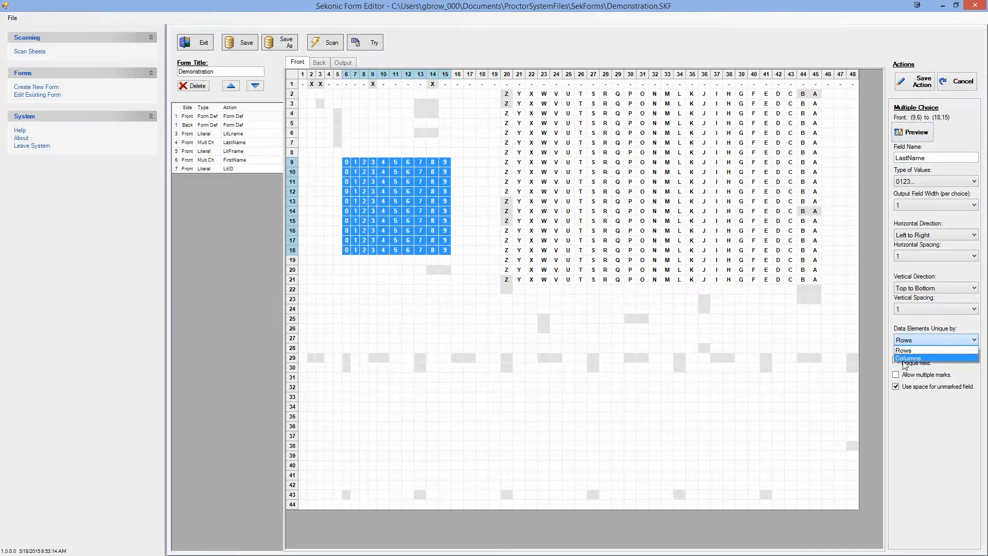
pyautogui.click(934, 241)
pyautogui.click(935, 239)
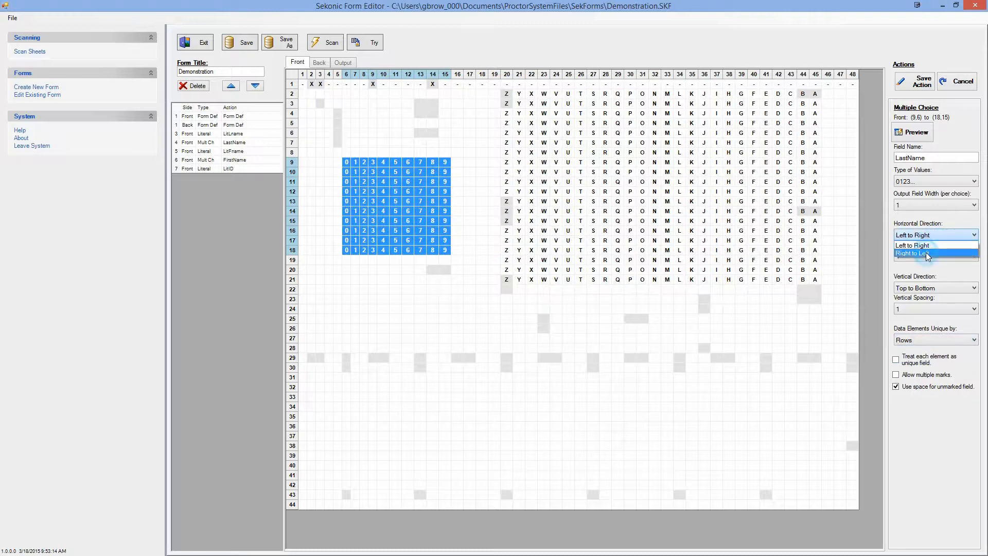
pyautogui.click(925, 252)
pyautogui.click(910, 132)
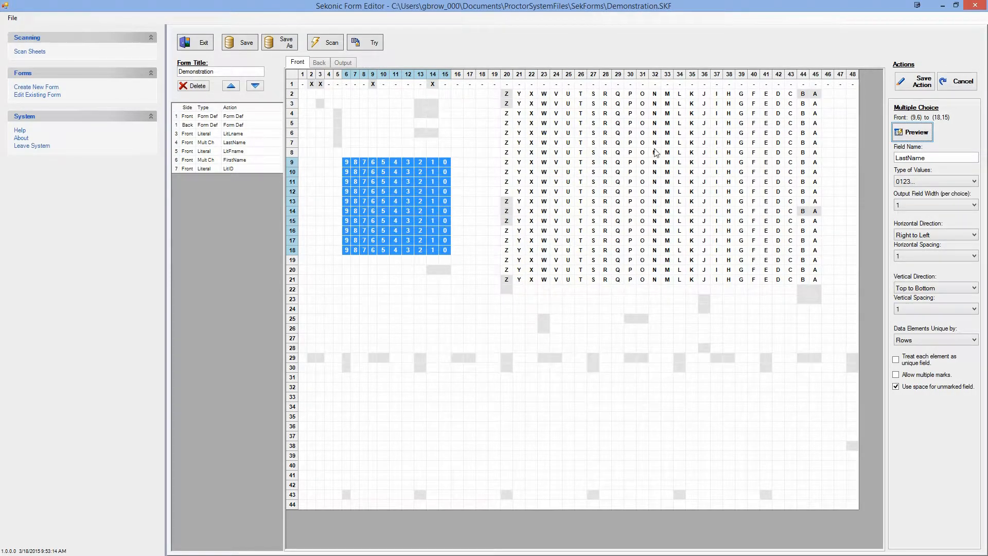
# Try 1234... values on the ID number block, and switch the value type back to 0123..
pyautogui.click(920, 181)
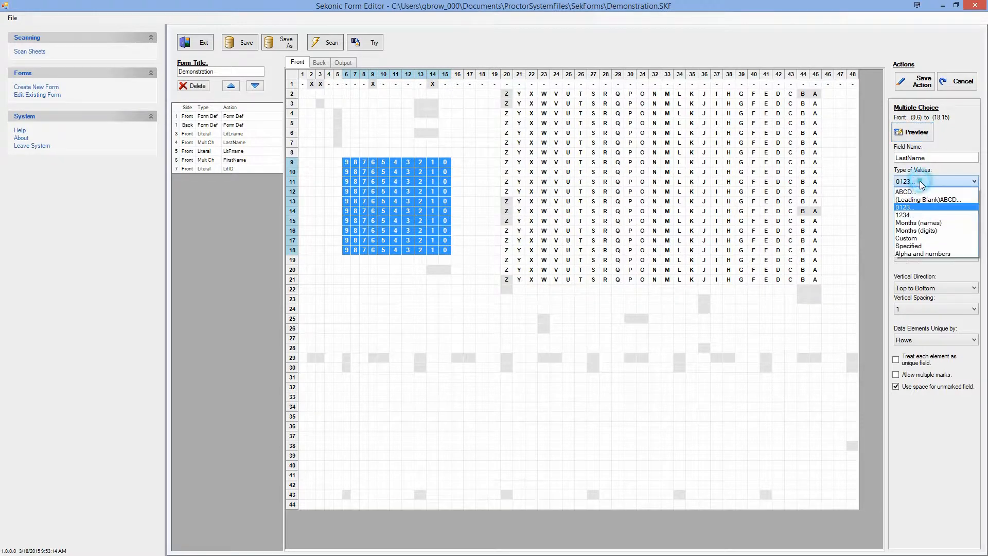
pyautogui.click(909, 215)
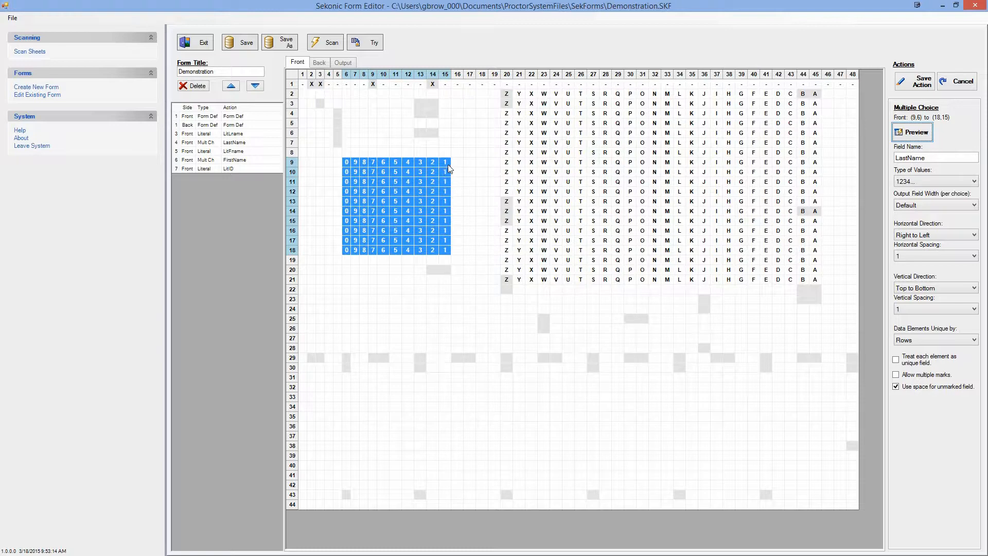
pyautogui.click(921, 181)
pyautogui.click(909, 207)
# Name the ID number block's multiple choice field ID instead of reusing the existing field name, and save the action
pyautogui.click(920, 86)
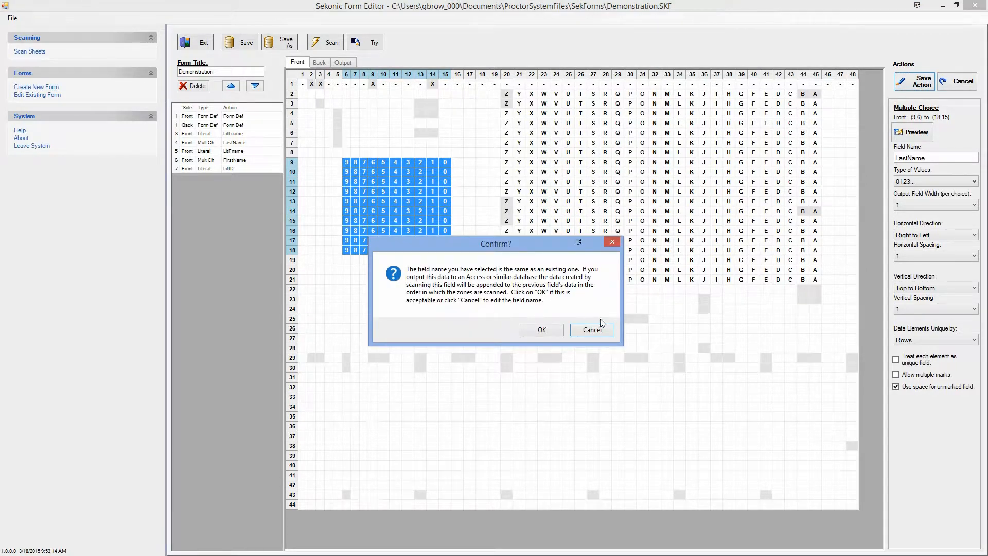
pyautogui.click(592, 330)
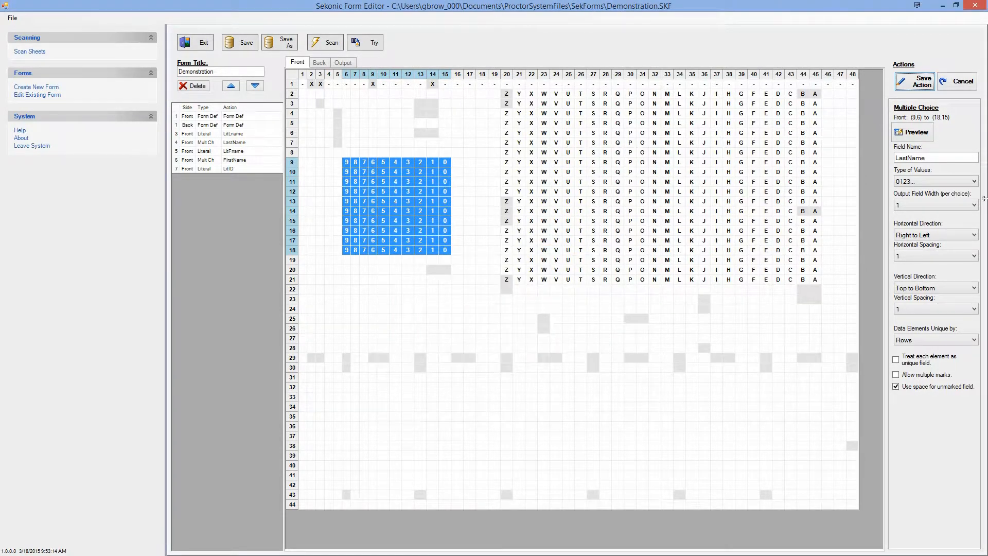
pyautogui.doubleClick(933, 157)
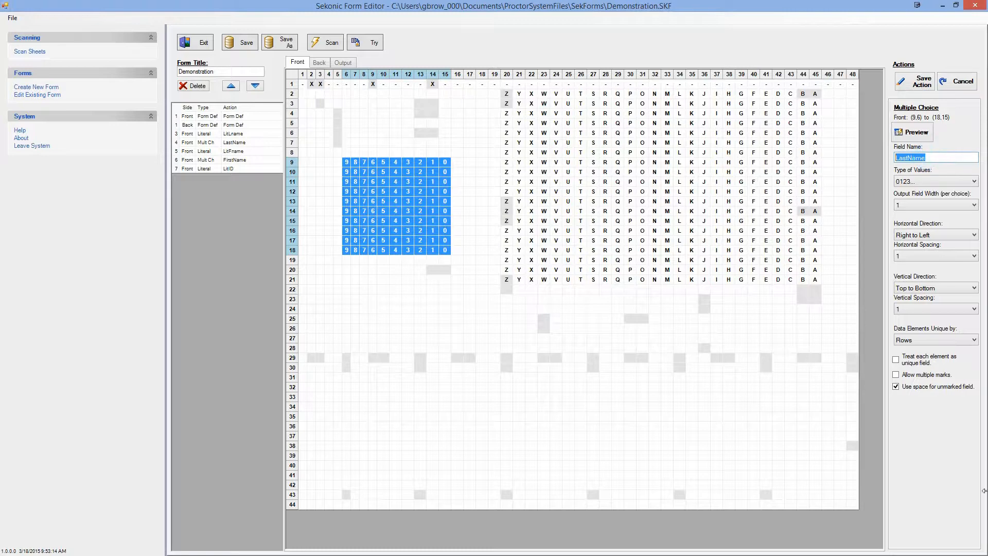
pyautogui.press('BackSpace')
pyautogui.write('ID')
pyautogui.click(926, 89)
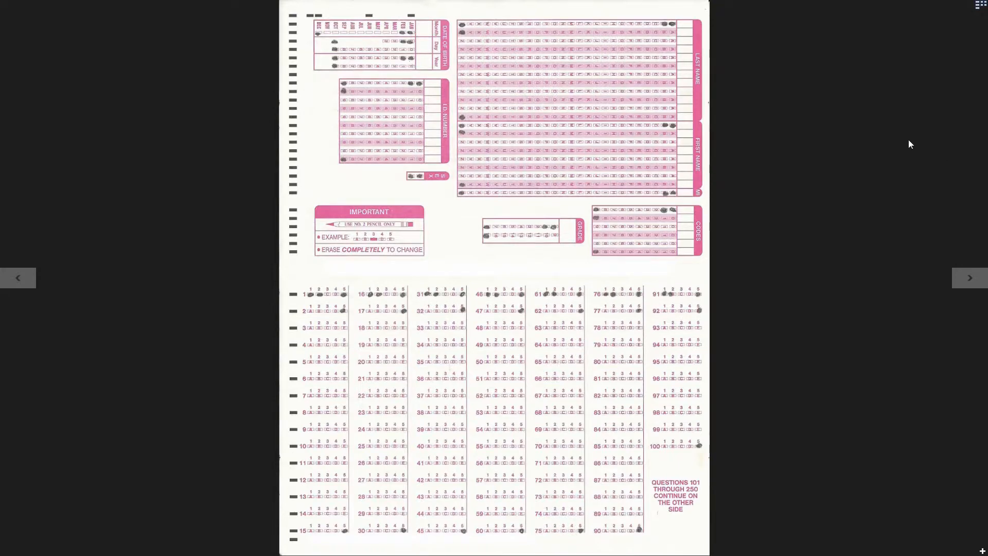
# Add a literal action named LitMonth with the value $$MONTH:
pyautogui.hotkey('alt', 'Tab')
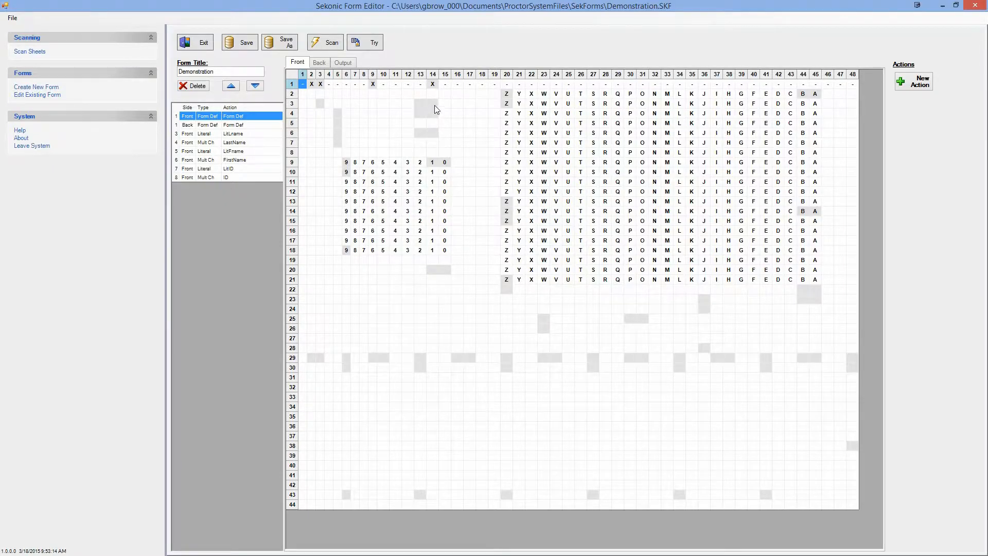
pyautogui.click(927, 85)
pyautogui.click(935, 125)
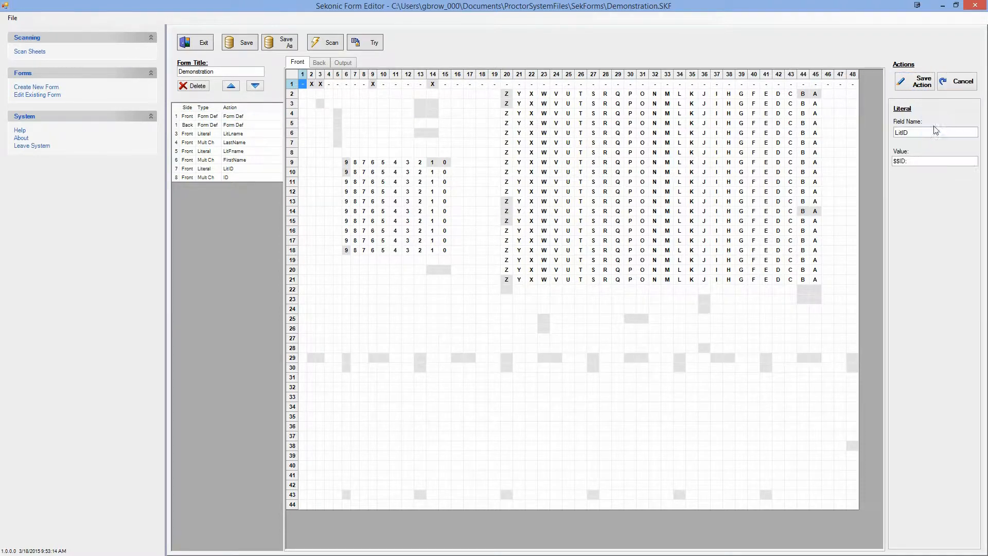
pyautogui.doubleClick(921, 133)
pyautogui.write('LitMonth')
pyautogui.press('Tab')
pyautogui.write('$$')
pyautogui.click(906, 80)
# Add a multiple choice field named Month over front row 3, columns 3 to 14, using Months (names) values, previewing it before saving
pyautogui.click(906, 81)
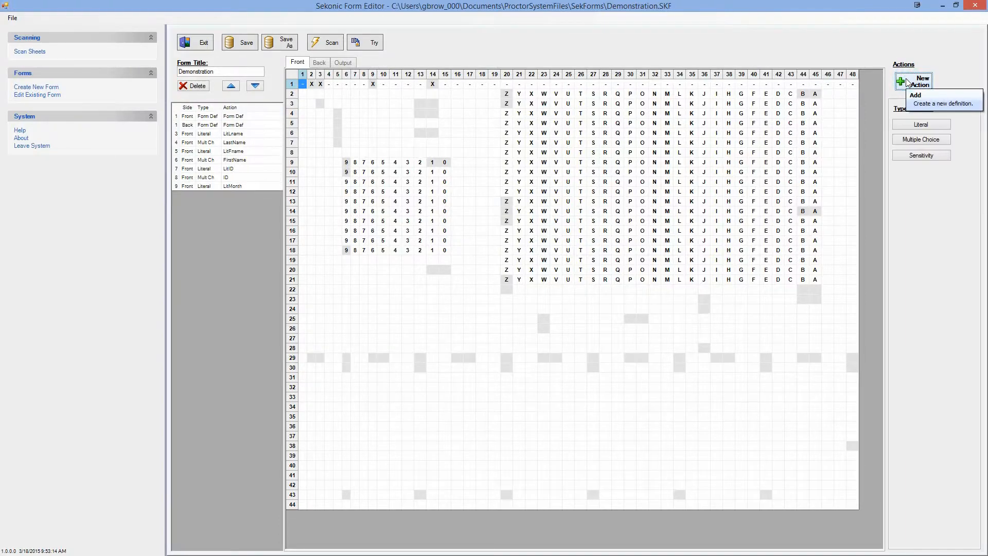
pyautogui.click(929, 137)
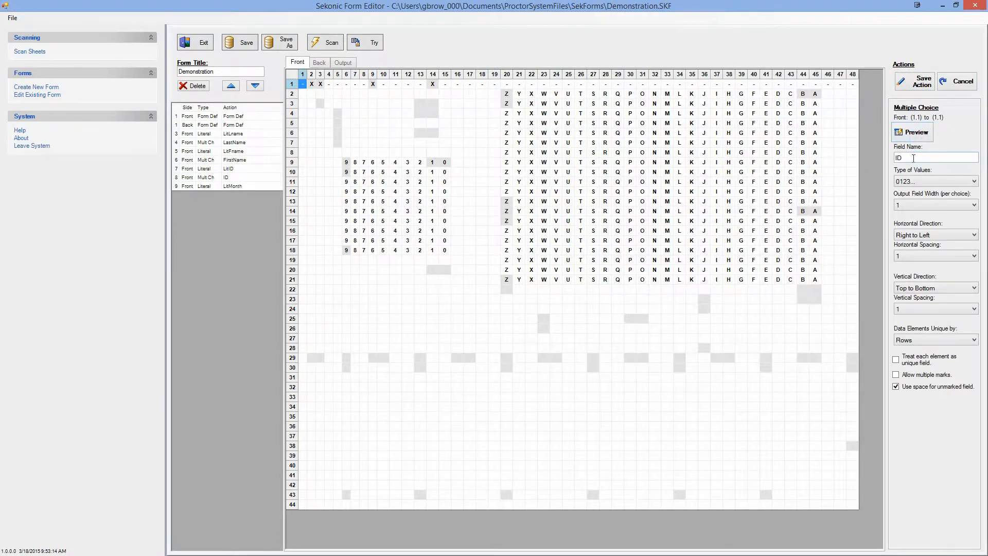
pyautogui.doubleClick(906, 157)
pyautogui.write('Month')
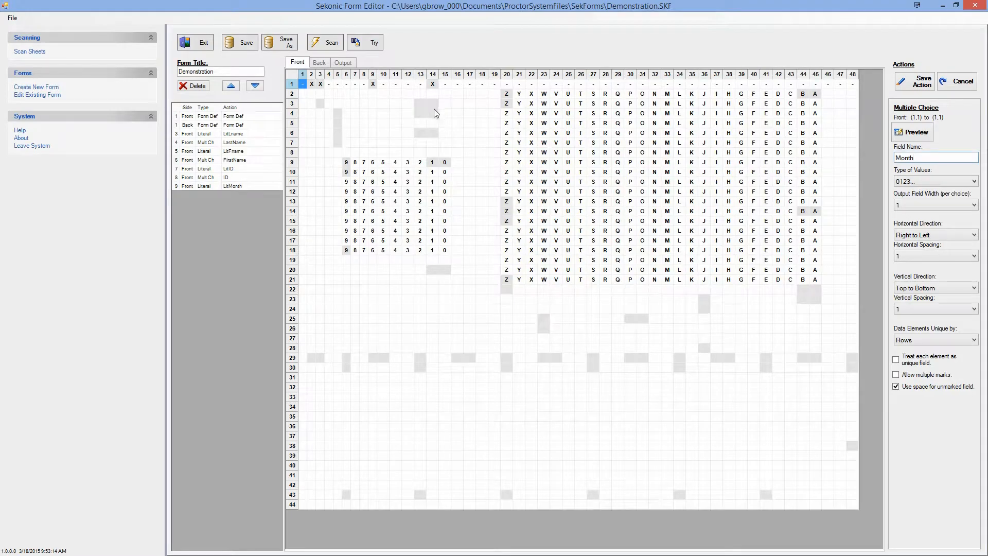
pyautogui.moveTo(433, 103); pyautogui.dragTo(319, 103)
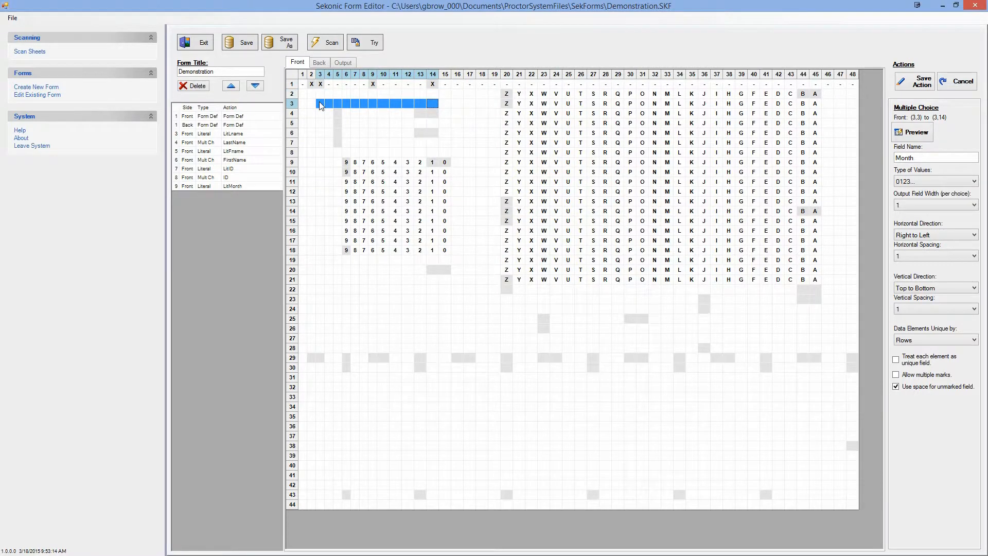
pyautogui.click(917, 184)
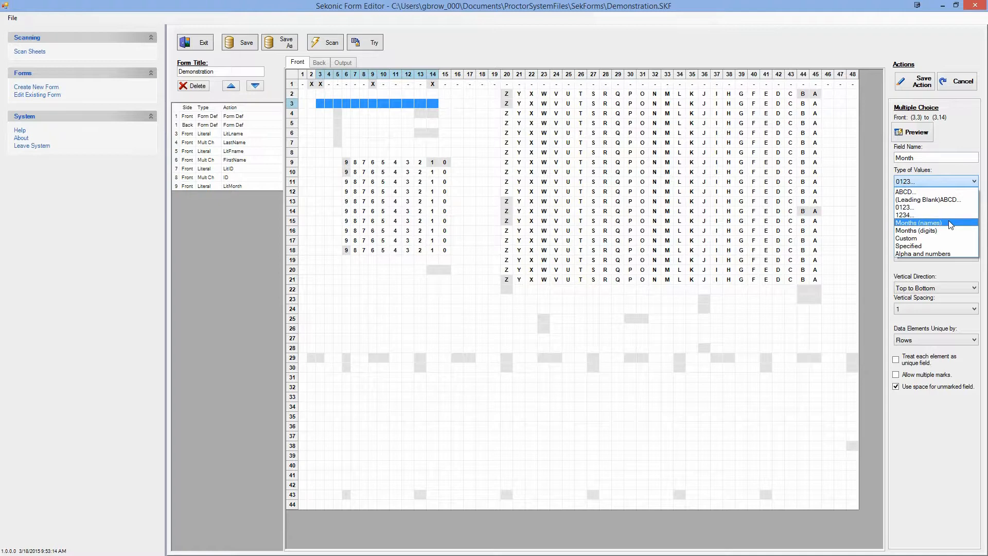
pyautogui.click(950, 222)
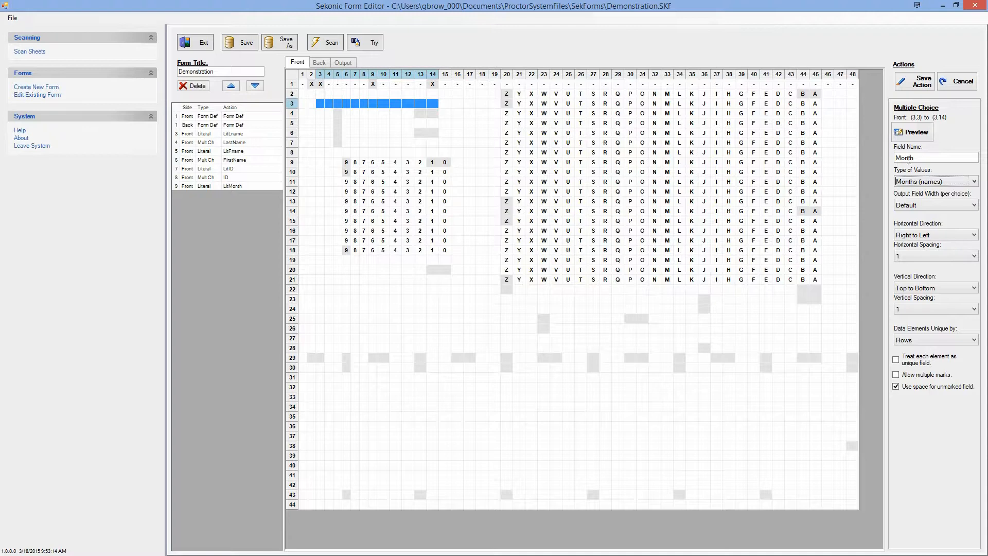
pyautogui.click(915, 138)
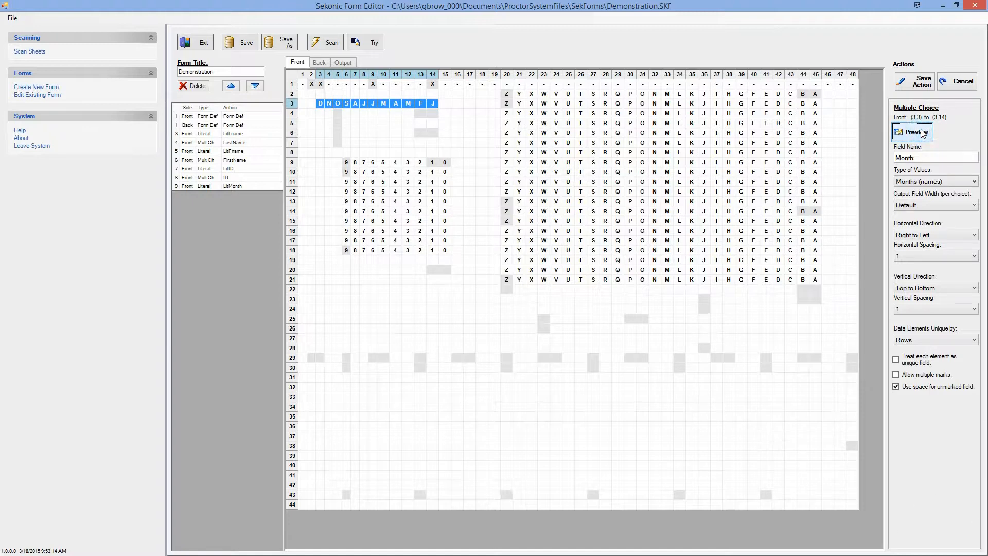
pyautogui.click(908, 85)
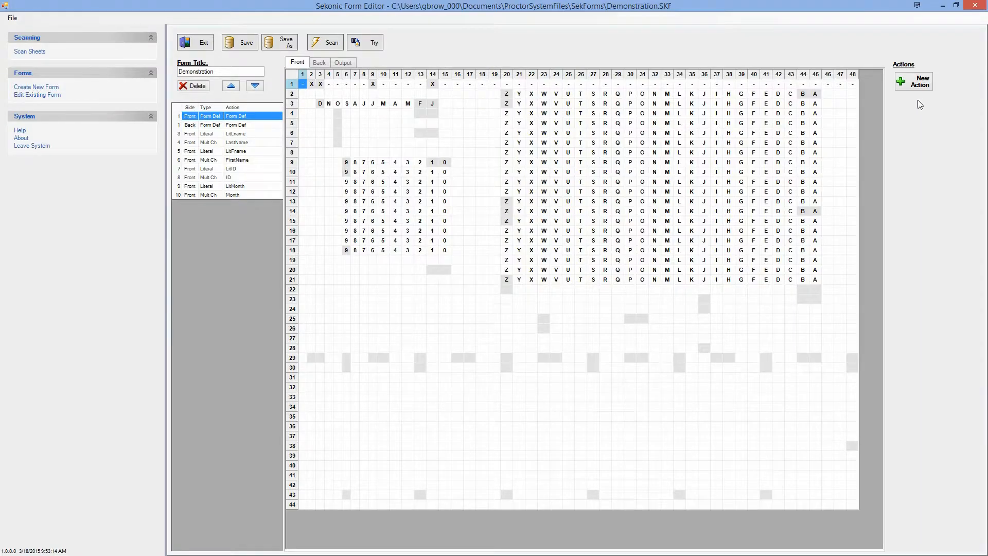
# Add a literal action named LitDay with the value $$DAY:
pyautogui.click(916, 83)
pyautogui.click(921, 122)
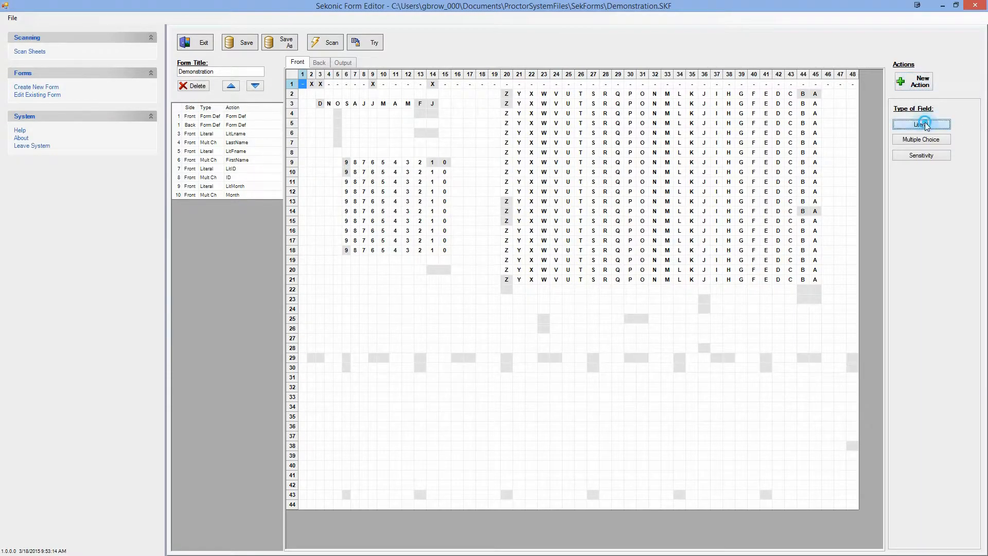
pyautogui.doubleClick(932, 133)
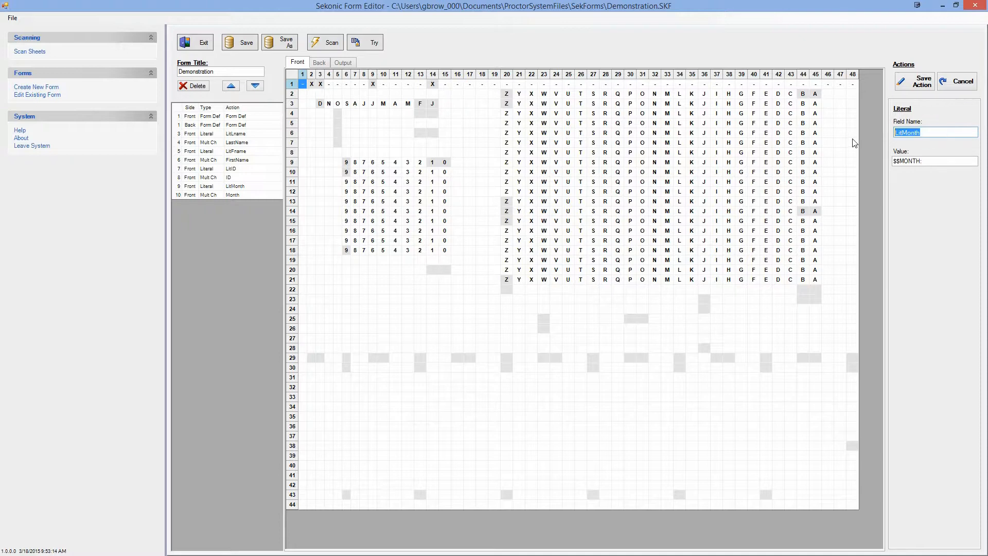
pyautogui.write('LitDay')
pyautogui.press('Tab')
pyautogui.write('$')
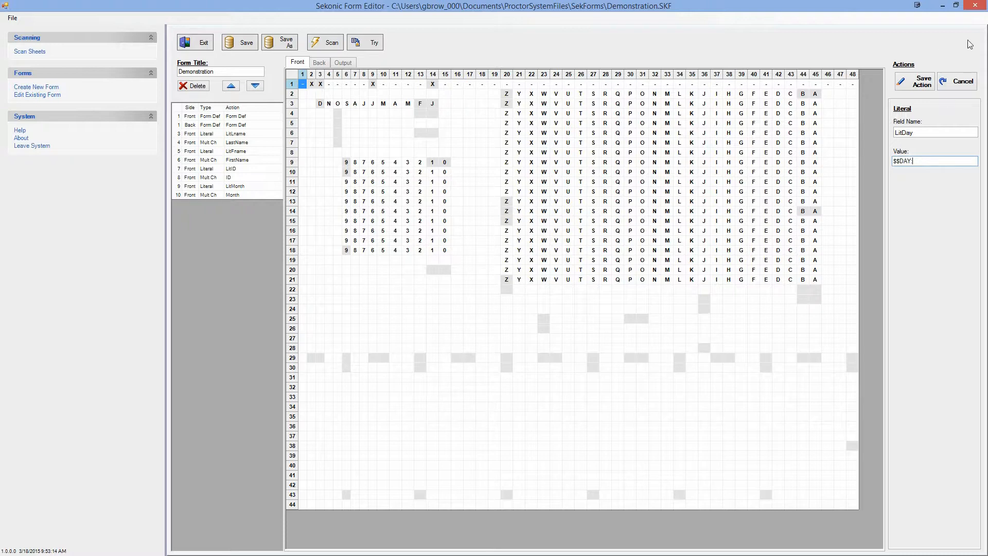
pyautogui.click(932, 82)
# Add a multiple choice field named Day over front rows 4 to 5, columns 5 to 14, using 0123... values, previewing it before saving
pyautogui.click(925, 82)
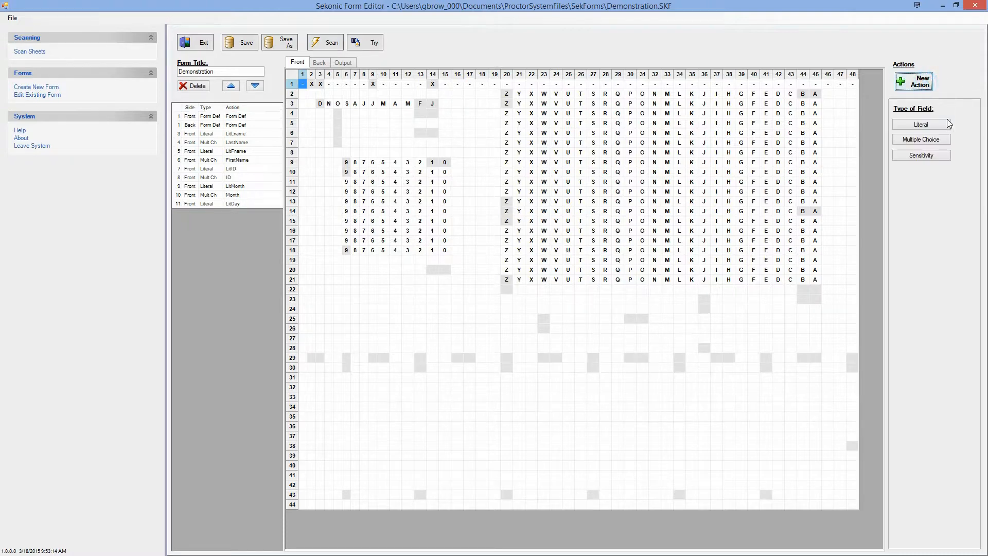
pyautogui.click(944, 139)
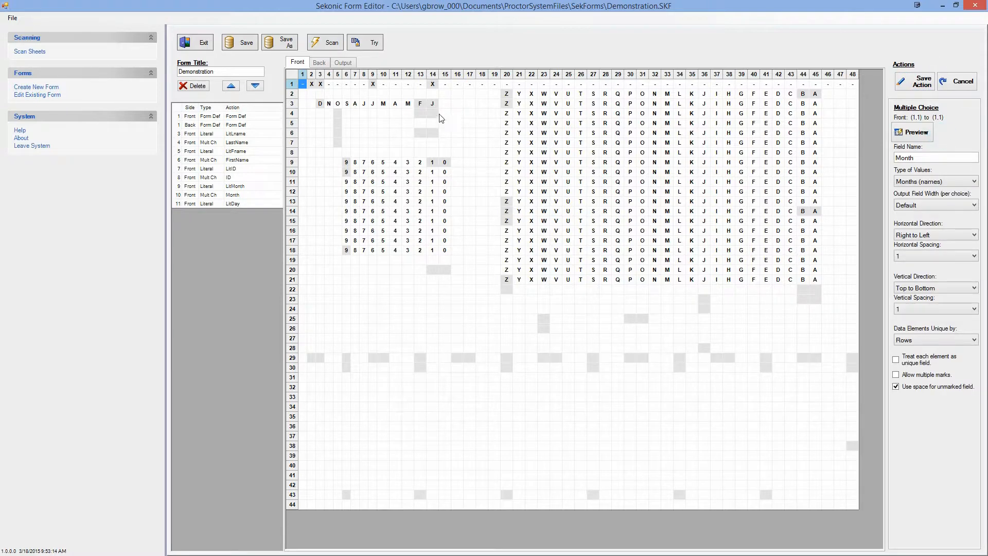
pyautogui.moveTo(444, 105); pyautogui.dragTo(339, 130)
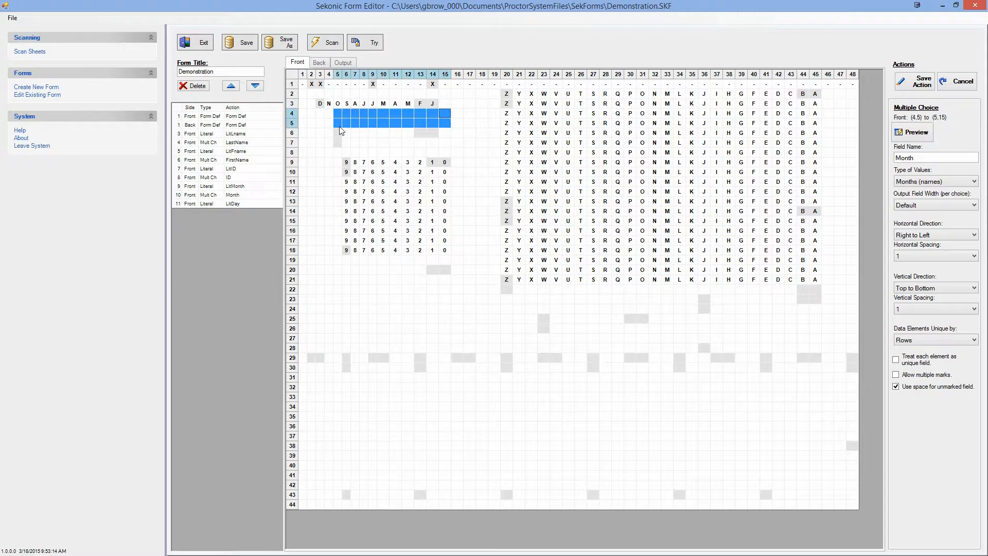
pyautogui.click(469, 116)
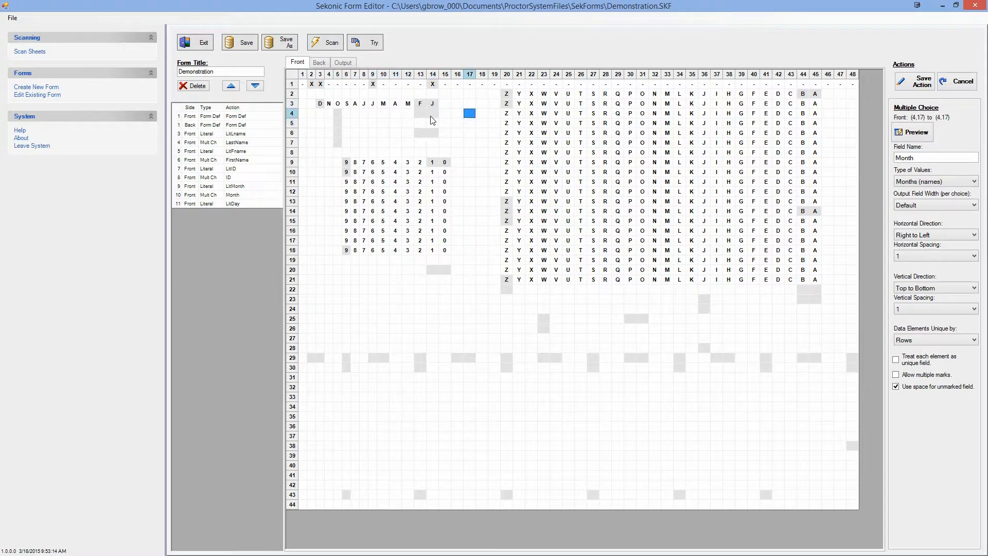
pyautogui.moveTo(432, 115); pyautogui.dragTo(347, 120)
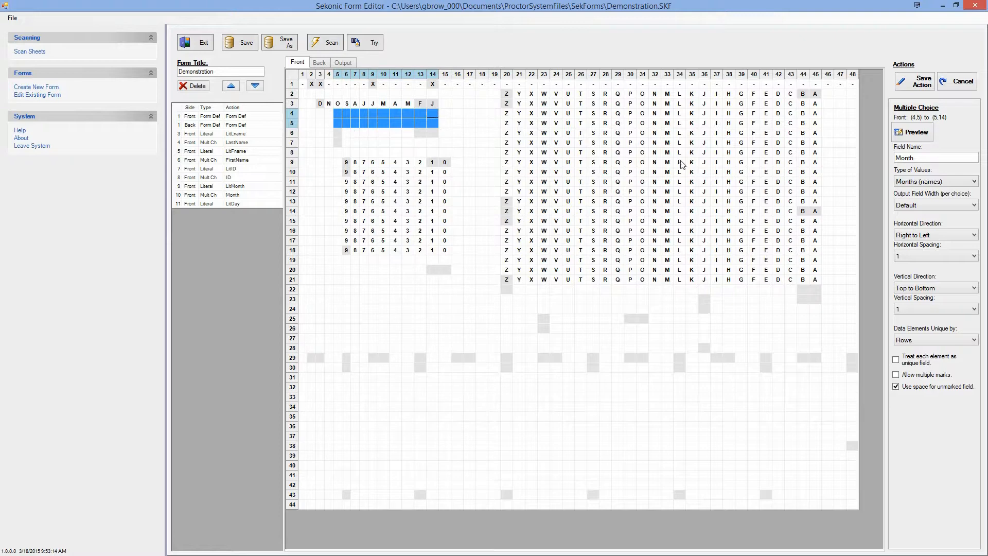
pyautogui.doubleClick(926, 158)
pyautogui.write('Day')
pyautogui.click(948, 183)
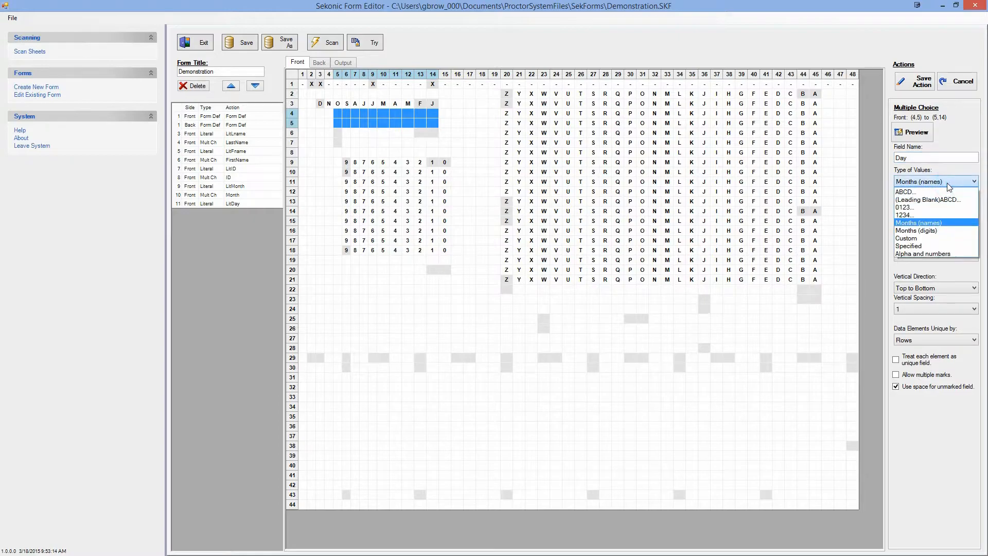
pyautogui.click(929, 208)
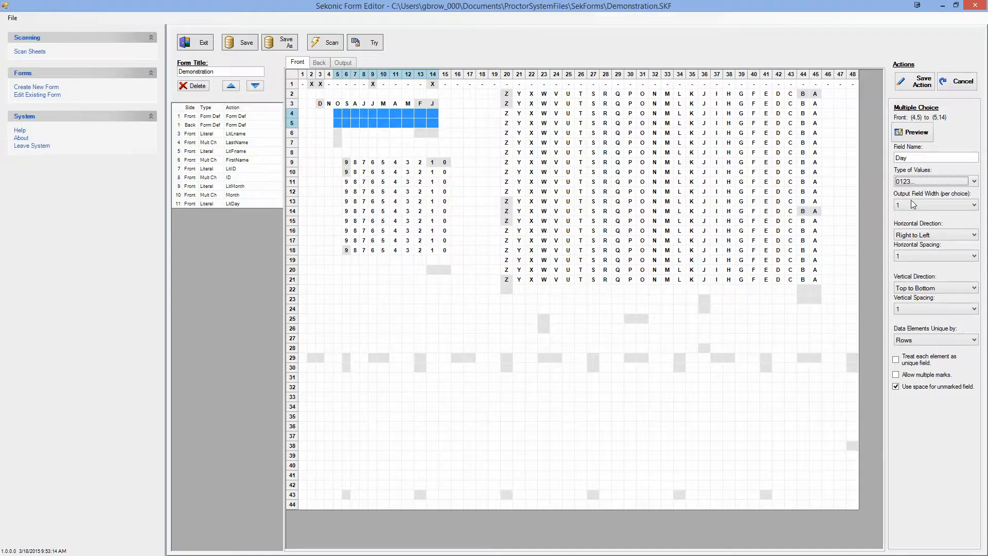
pyautogui.click(914, 134)
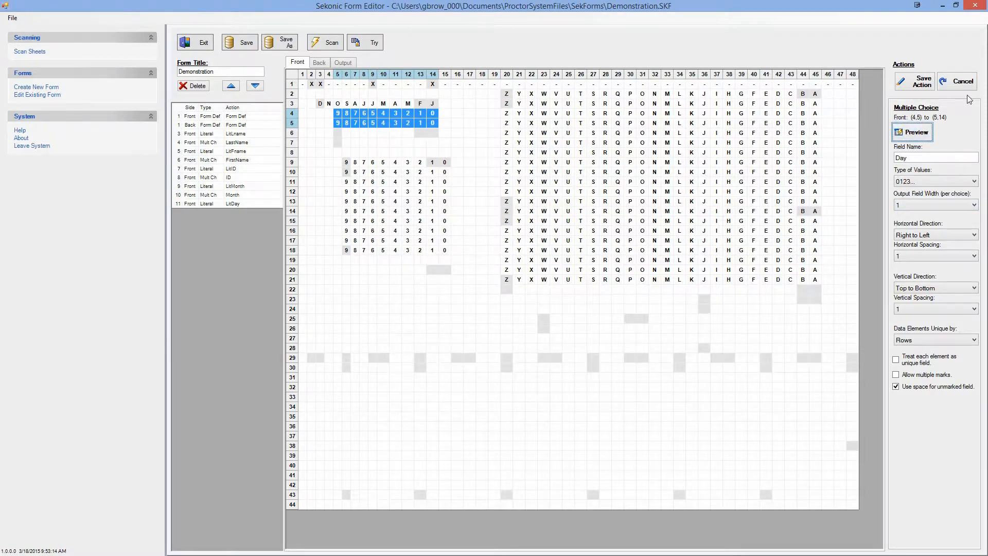
pyautogui.click(913, 77)
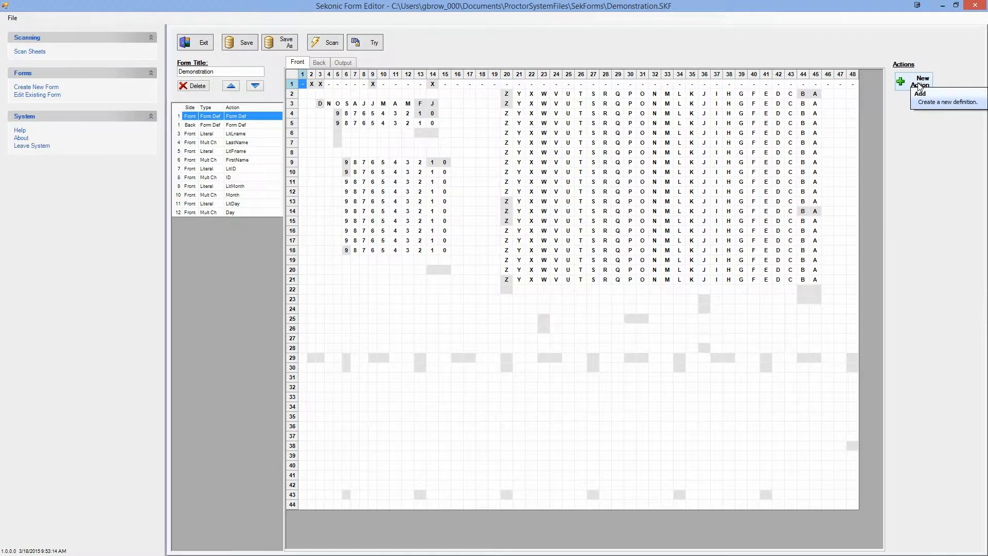
# Add a literal action named LitYear with the value $$YEAR:
pyautogui.click(916, 83)
pyautogui.click(925, 124)
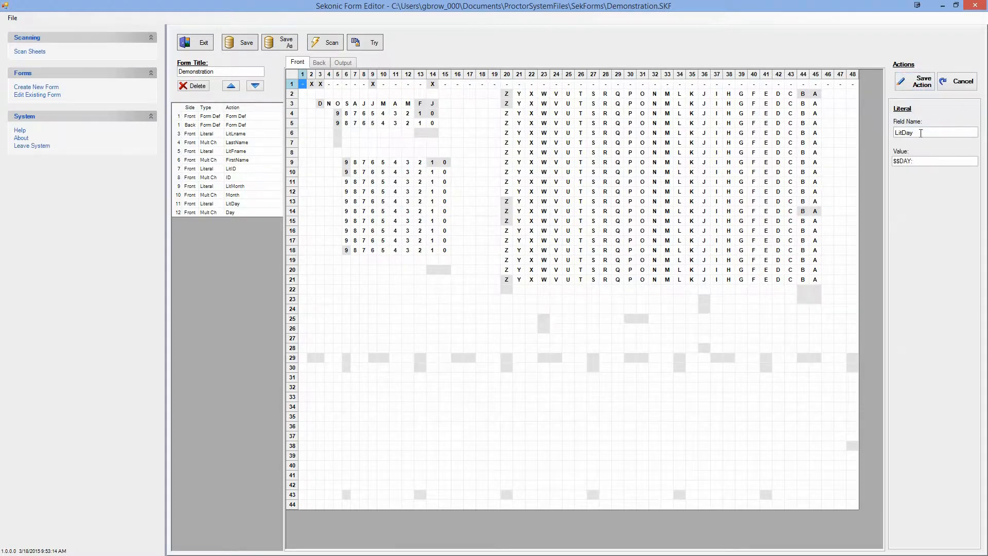
pyautogui.doubleClick(920, 132)
pyautogui.write('LitYear')
pyautogui.press('Tab')
pyautogui.write('$$YEAR:')
pyautogui.click(928, 88)
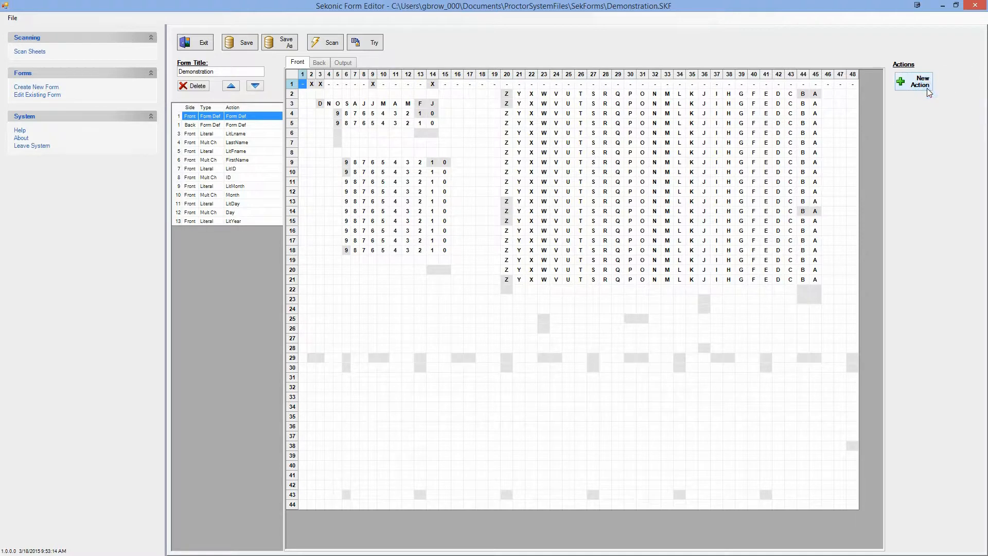
# Add a multiple choice field named Year over front rows 6 to 7, columns 5 to 14, using 0123... values, previewing it before saving
pyautogui.click(927, 89)
pyautogui.click(929, 140)
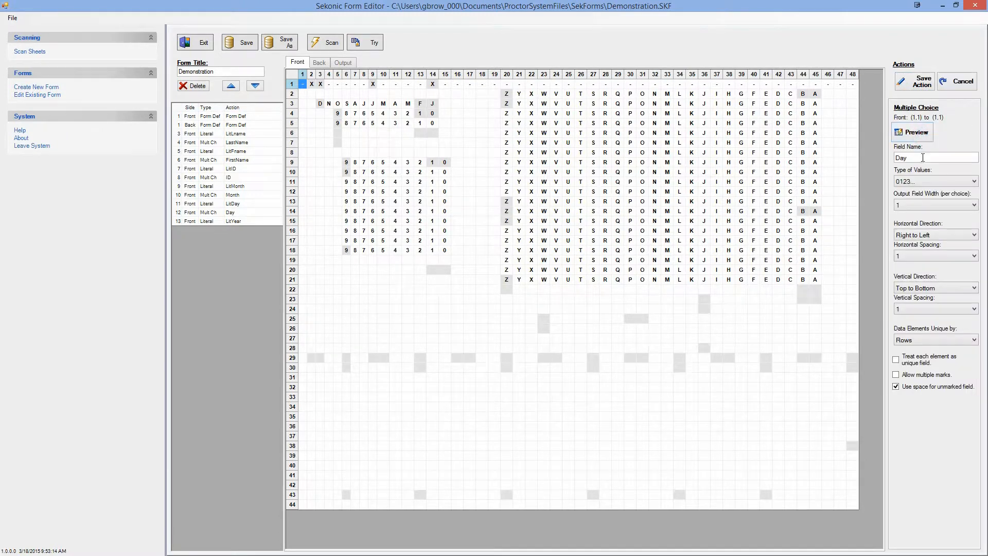
pyautogui.doubleClick(923, 158)
pyautogui.write('Year')
pyautogui.moveTo(432, 134); pyautogui.dragTo(341, 148)
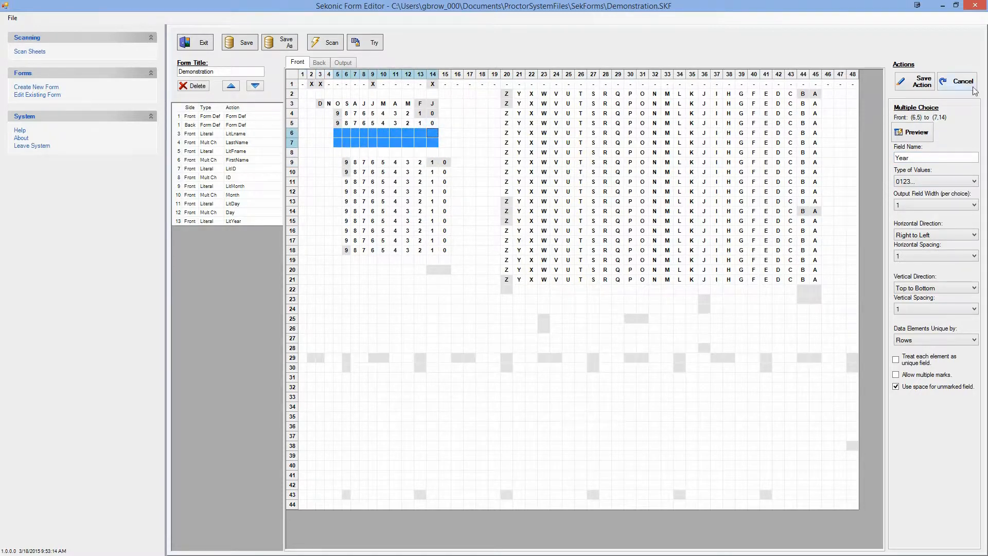
pyautogui.click(912, 133)
pyautogui.click(907, 86)
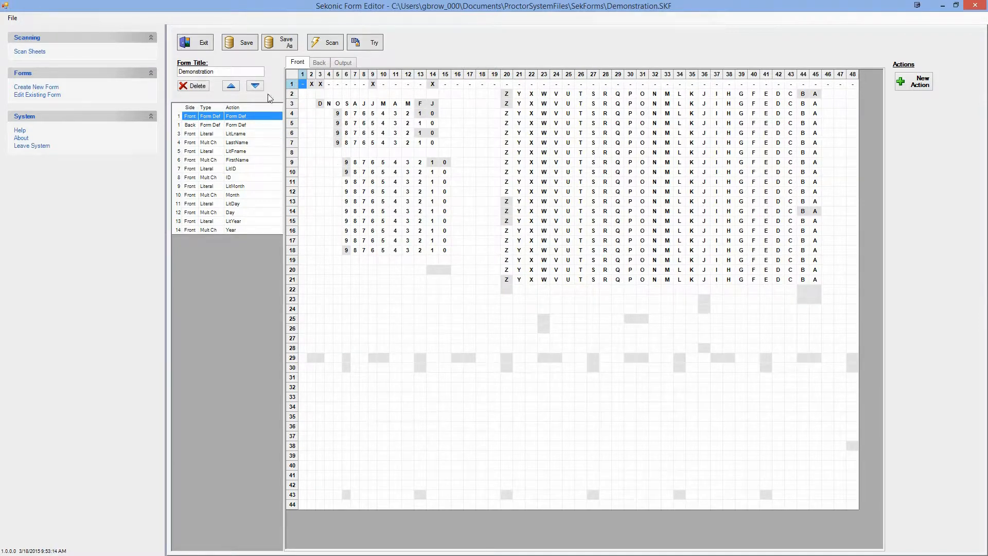
# Save the form definition, and switch to the image of the marked answer sheet
pyautogui.click(247, 44)
pyautogui.click(545, 319)
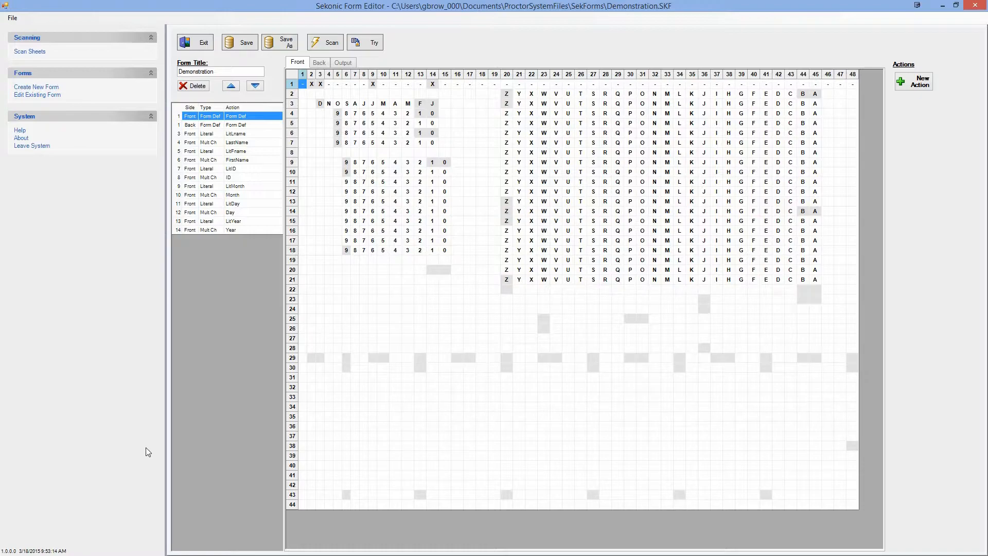
pyautogui.hotkey('alt', 'Tab')
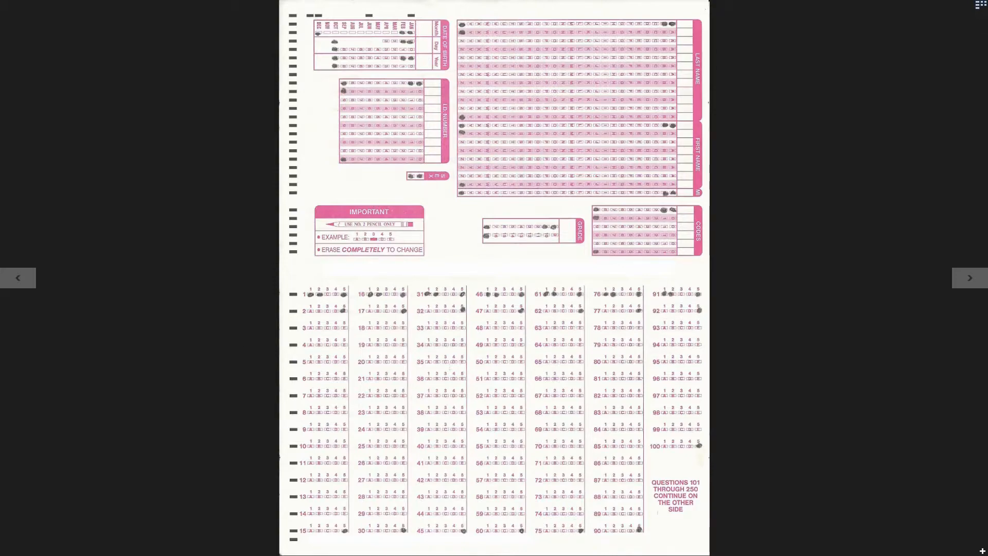
# Return to the form editor and add a literal action named LitItem with the value $$IT:
pyautogui.hotkey('alt', 'Tab')
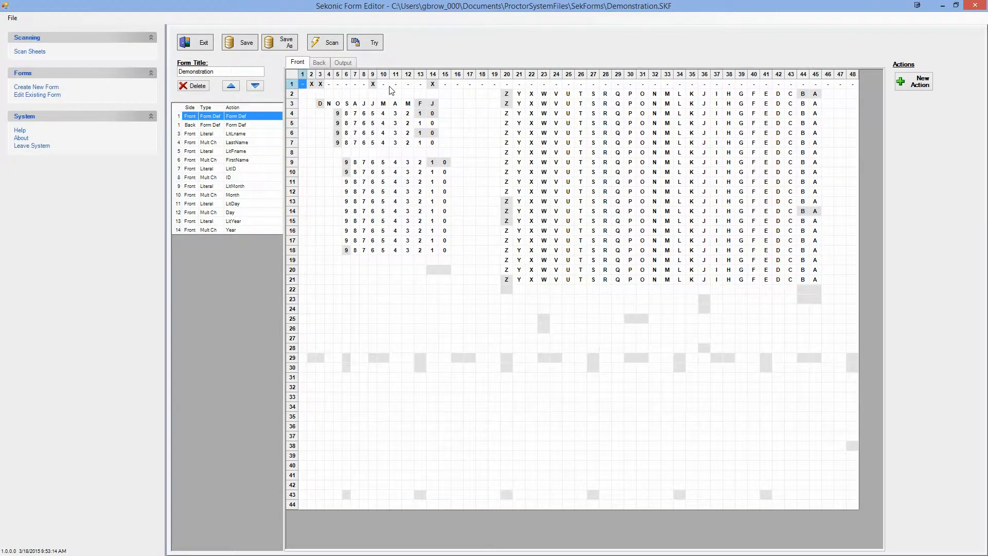
pyautogui.click(921, 85)
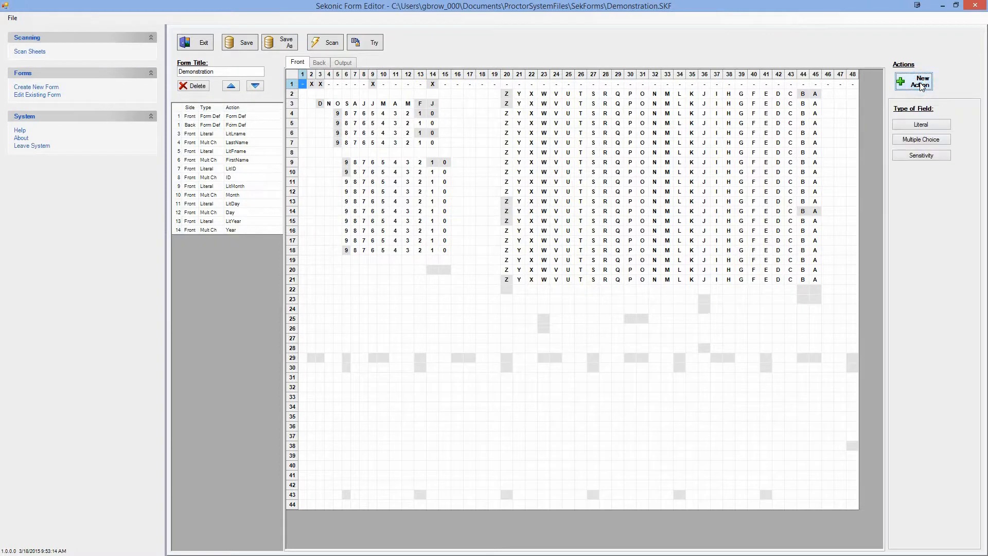
pyautogui.click(921, 125)
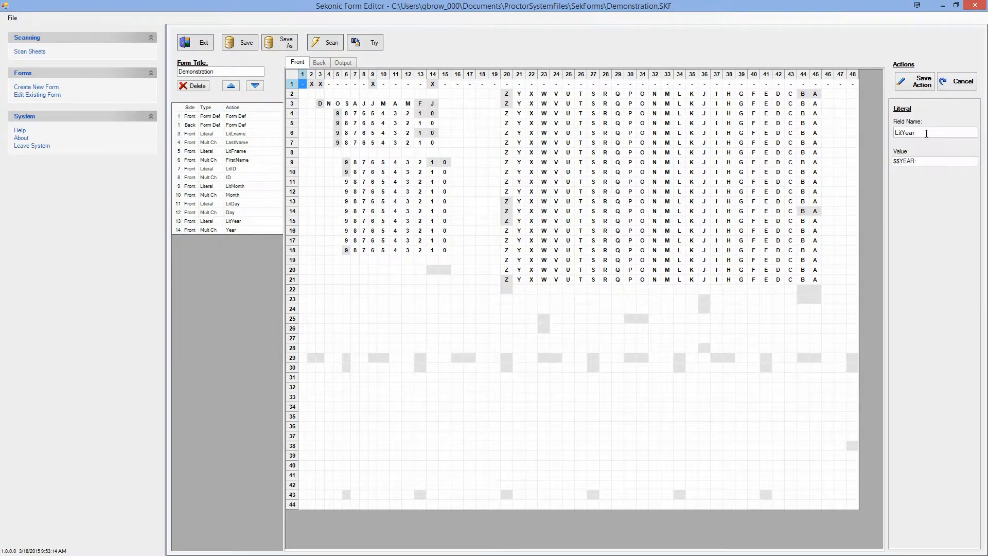
pyautogui.doubleClick(928, 134)
pyautogui.write('Litt')
pyautogui.press('Tab')
pyautogui.write('$$I')
pyautogui.click(922, 82)
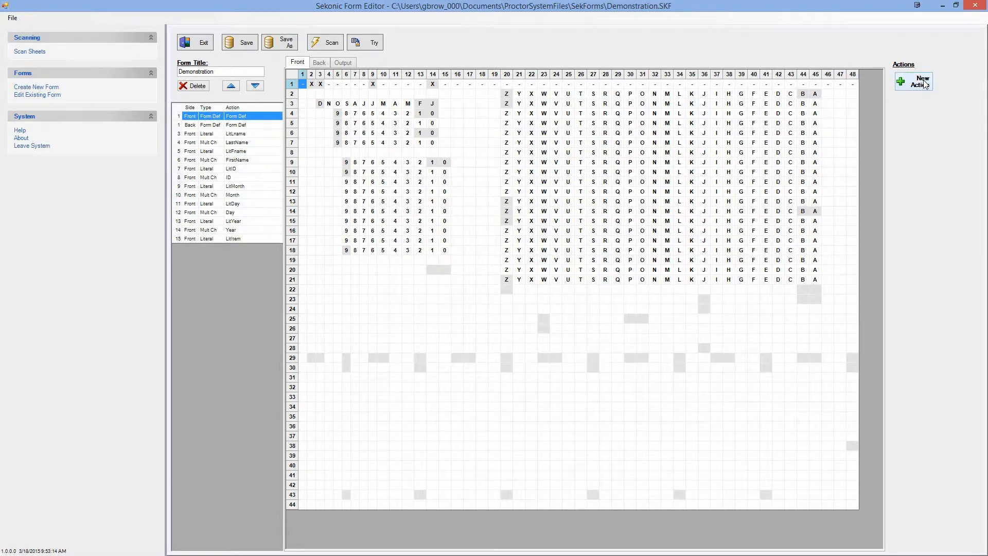
# Start a multiple choice field named Item over front rows 29 to 43, columns 2 to 6, using ABCD... values, and preview it
pyautogui.click(924, 82)
pyautogui.click(938, 140)
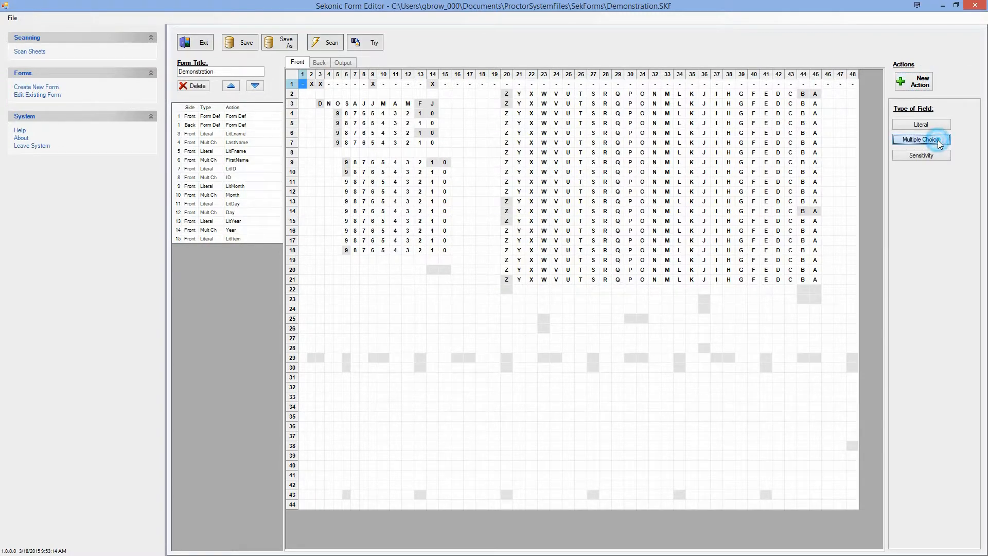
pyautogui.moveTo(926, 158); pyautogui.dragTo(841, 155)
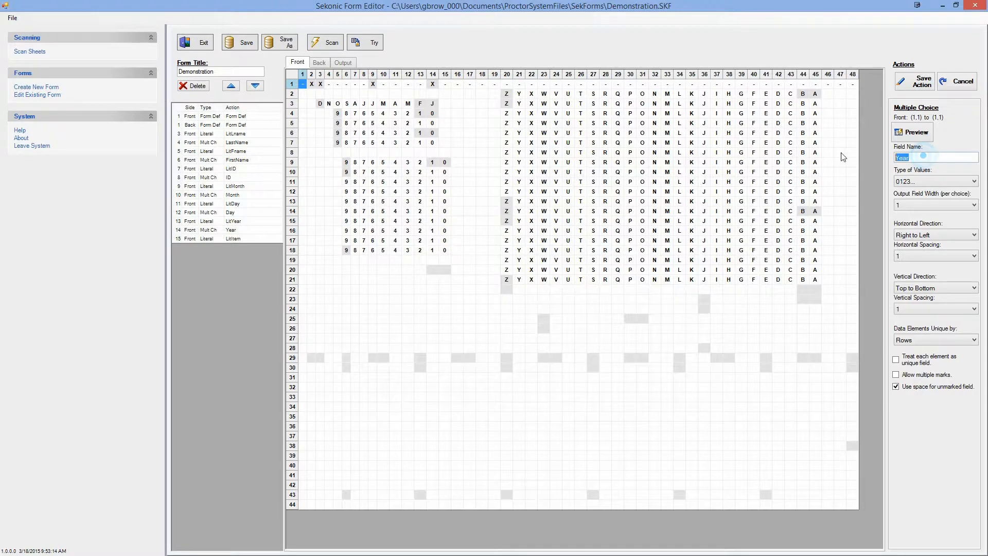
pyautogui.write('Item')
pyautogui.click(311, 357)
pyautogui.moveTo(313, 357); pyautogui.dragTo(347, 498)
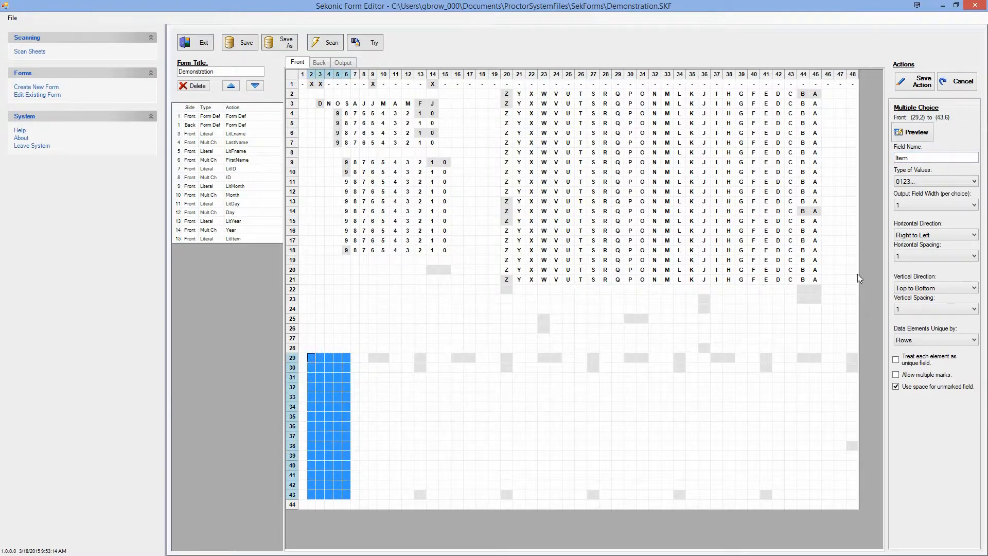
pyautogui.click(927, 179)
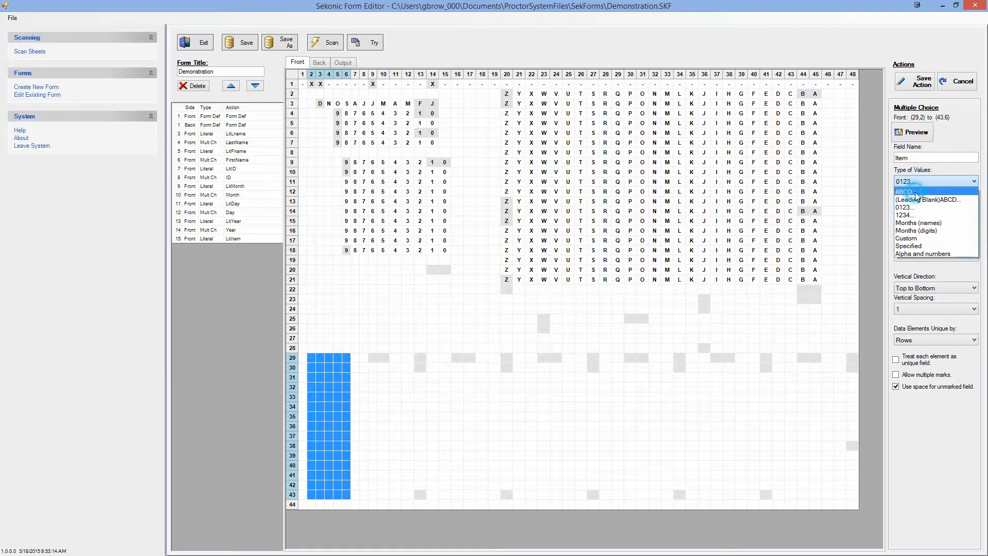
pyautogui.click(917, 189)
pyautogui.click(911, 133)
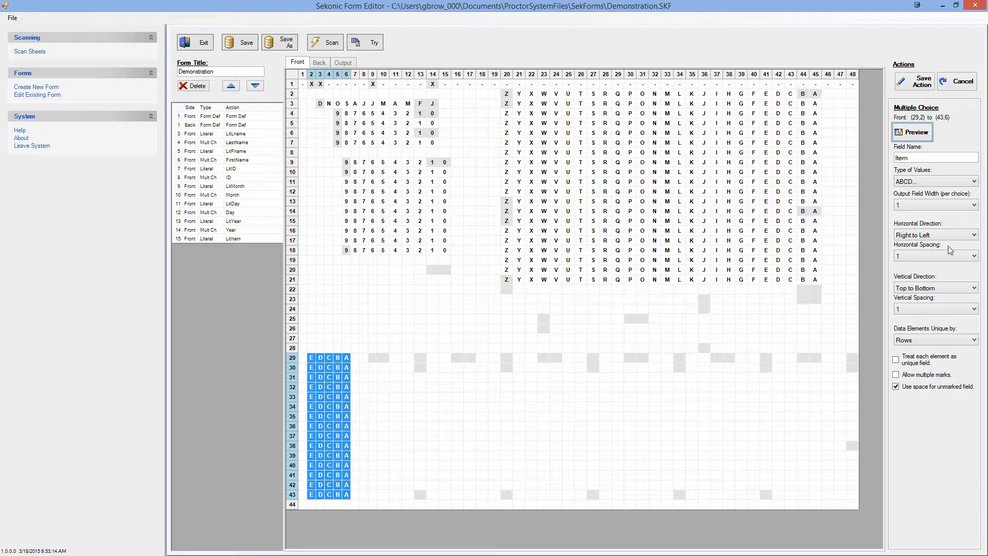
# Set the Item field's horizontal direction to Left to Right, treat each element as a unique field, and save the action
pyautogui.click(925, 238)
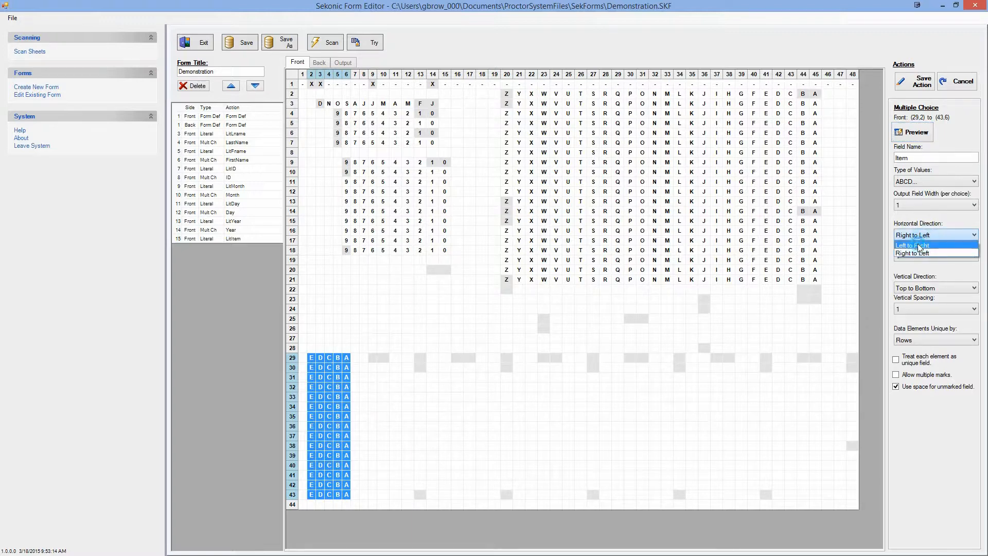
pyautogui.click(920, 248)
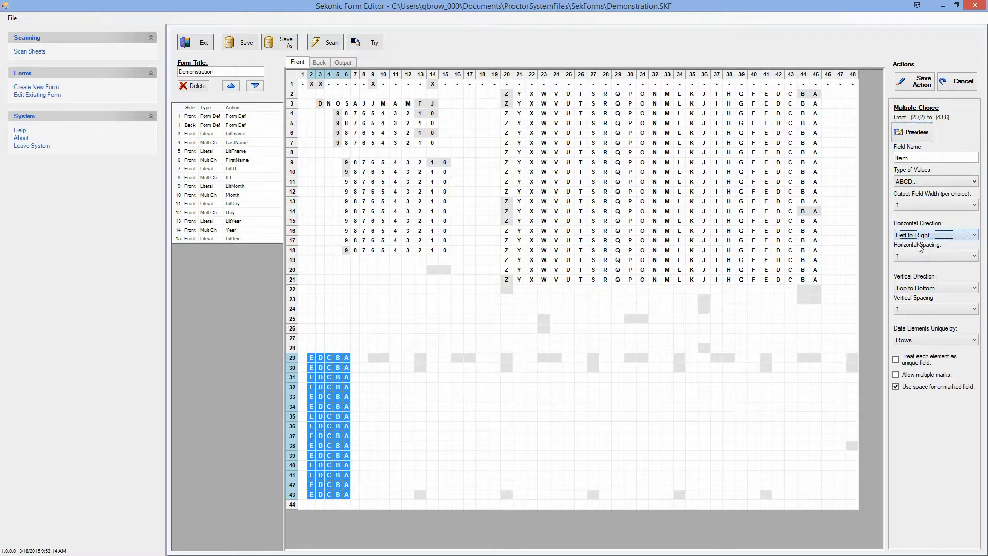
pyautogui.click(906, 134)
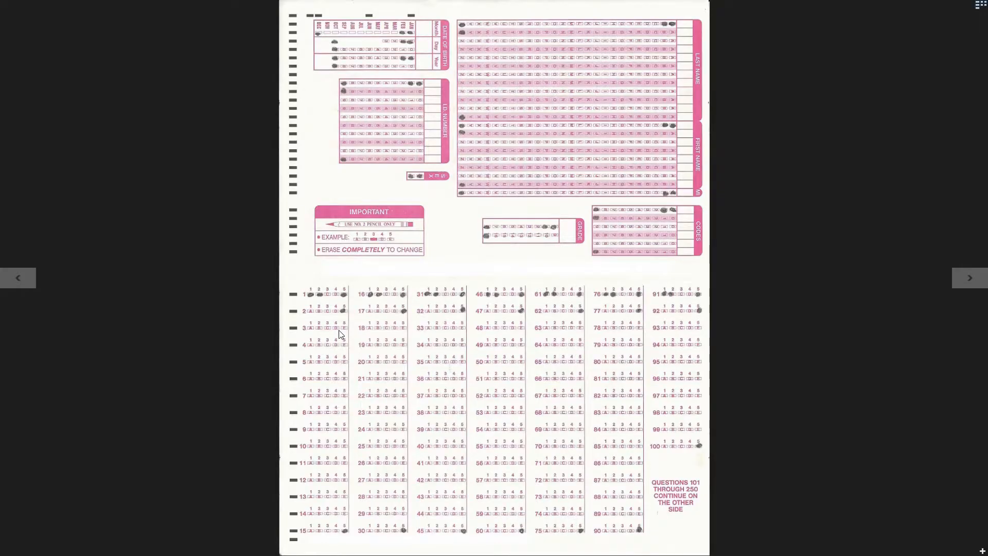
pyautogui.click(901, 271)
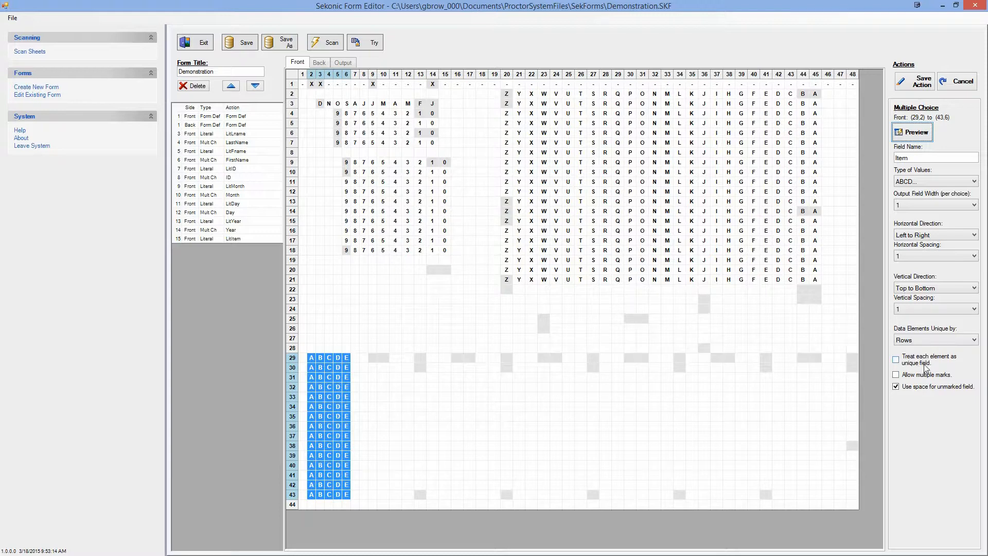
pyautogui.click(897, 360)
pyautogui.click(896, 360)
pyautogui.click(923, 82)
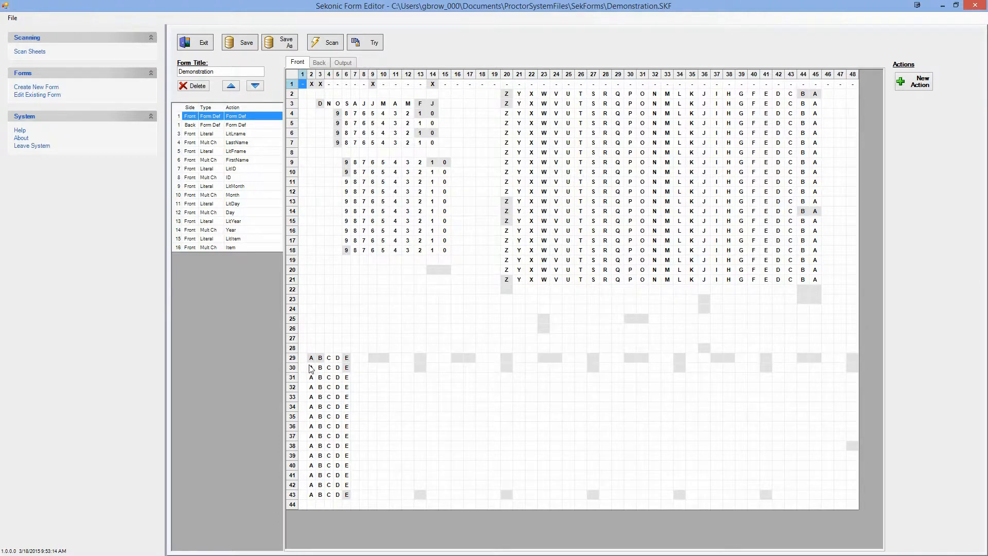
# Add a multiple choice field named ItemB over front rows 29 to 43, columns 9 to 13, using ABCD... values, previewing it before saving
pyautogui.click(916, 82)
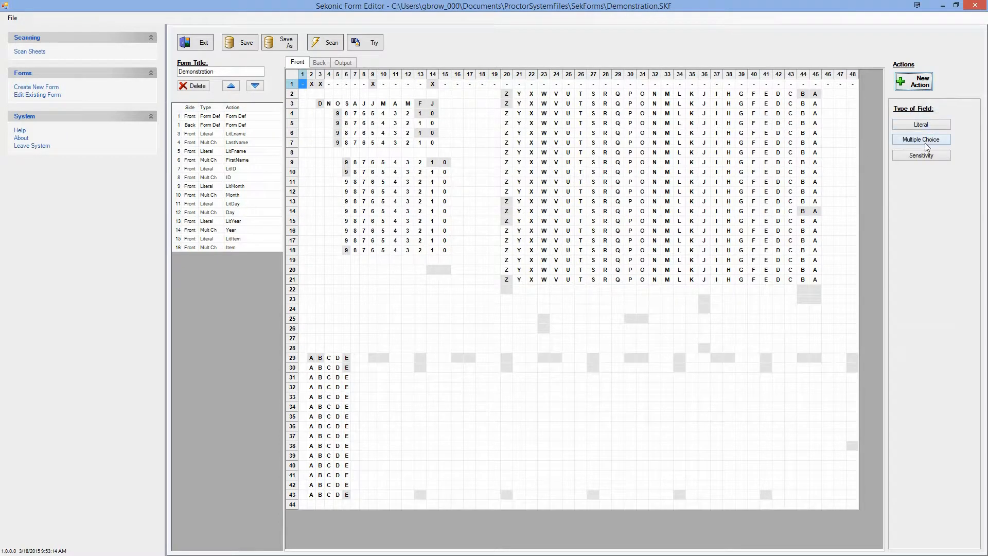
pyautogui.click(925, 141)
pyautogui.click(920, 158)
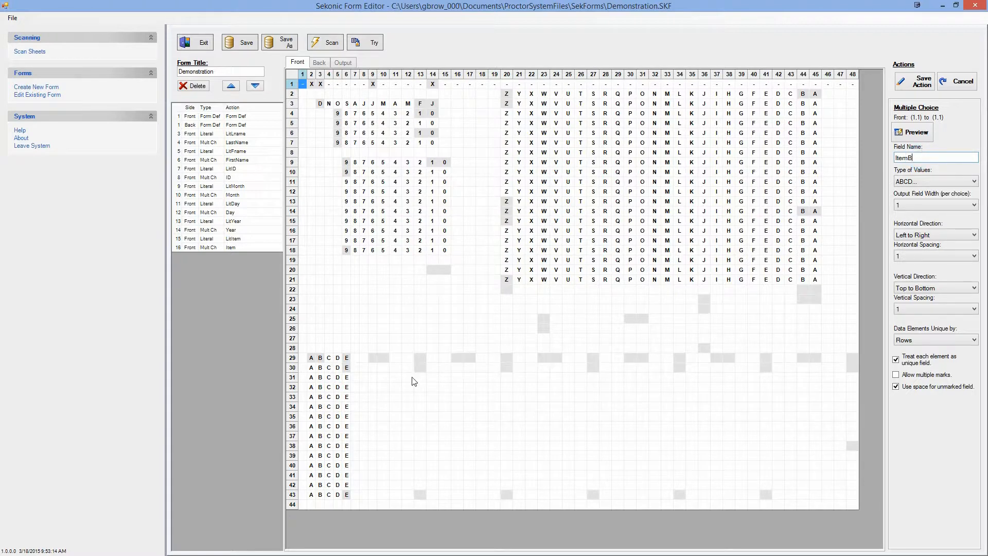
pyautogui.moveTo(372, 358); pyautogui.dragTo(413, 491)
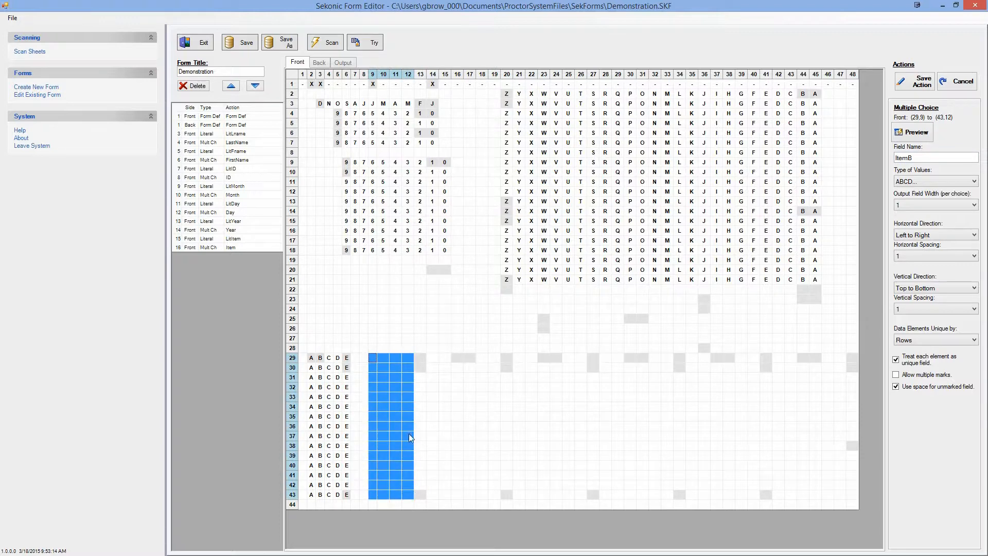
pyautogui.moveTo(371, 357)
pyautogui.mouseDown()
pyautogui.moveTo(422, 372)
pyautogui.moveTo(419, 496)
pyautogui.moveTo(409, 359)
pyautogui.moveTo(376, 363)
pyautogui.mouseUp()
pyautogui.click(413, 495)
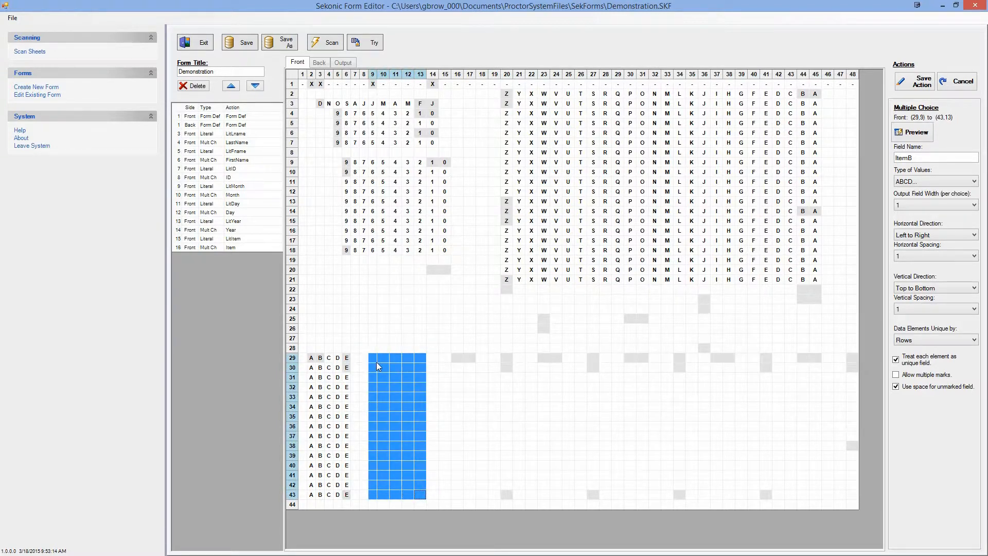
pyautogui.click(919, 130)
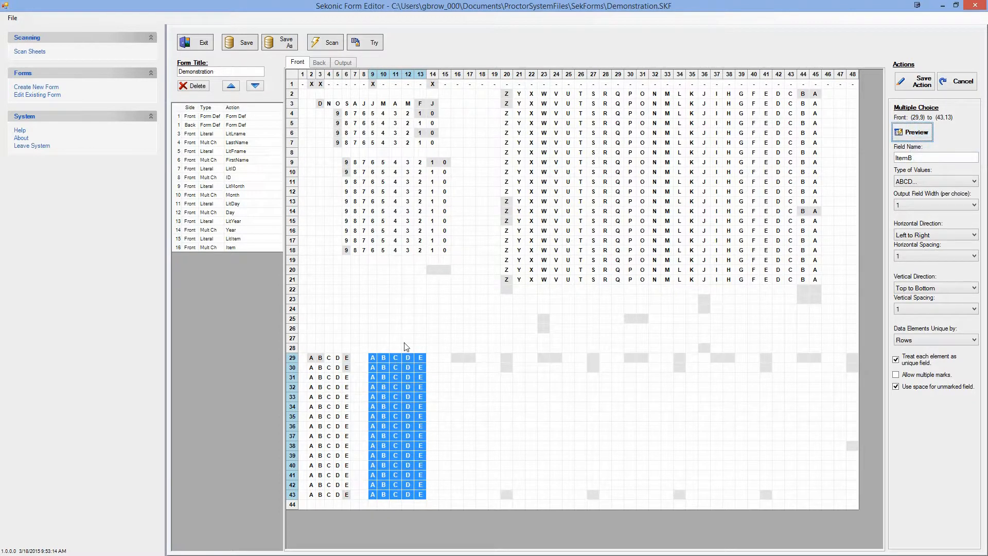
pyautogui.click(922, 85)
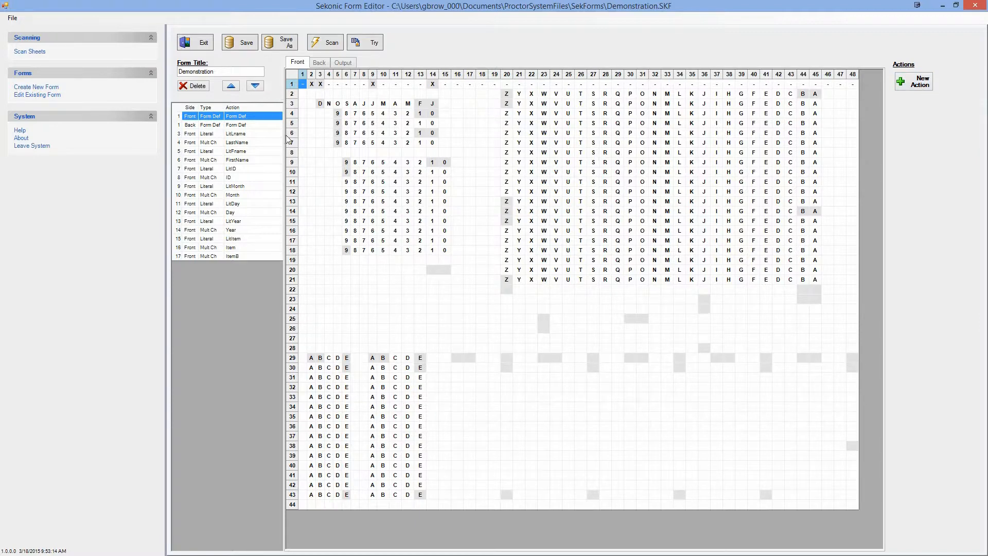
# Add a literal action named LitEnd with a value beginning with $, and save the form definition
pyautogui.click(924, 84)
pyautogui.click(919, 125)
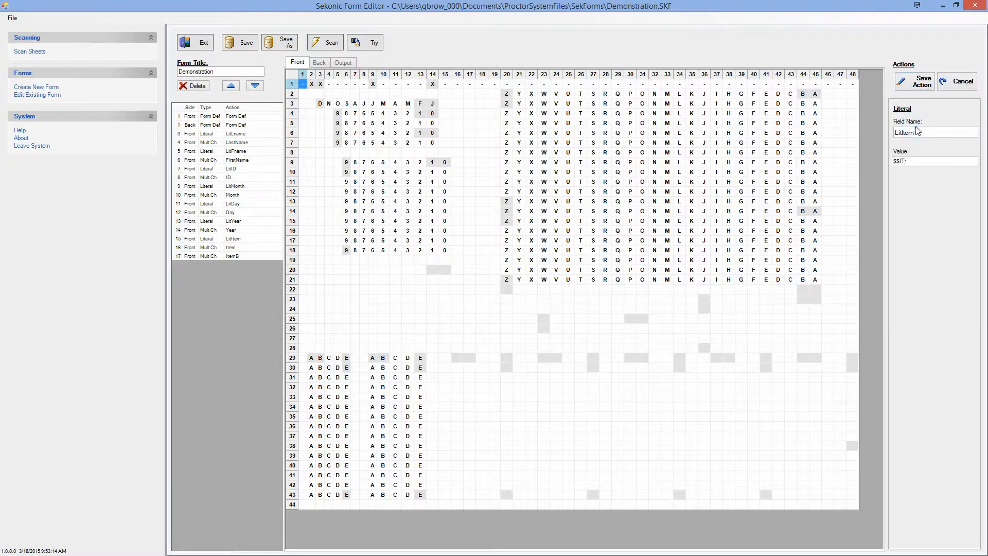
pyautogui.moveTo(926, 129); pyautogui.dragTo(839, 142)
pyautogui.write('LitEnd')
pyautogui.press('Tab')
pyautogui.write('$')
pyautogui.click(924, 81)
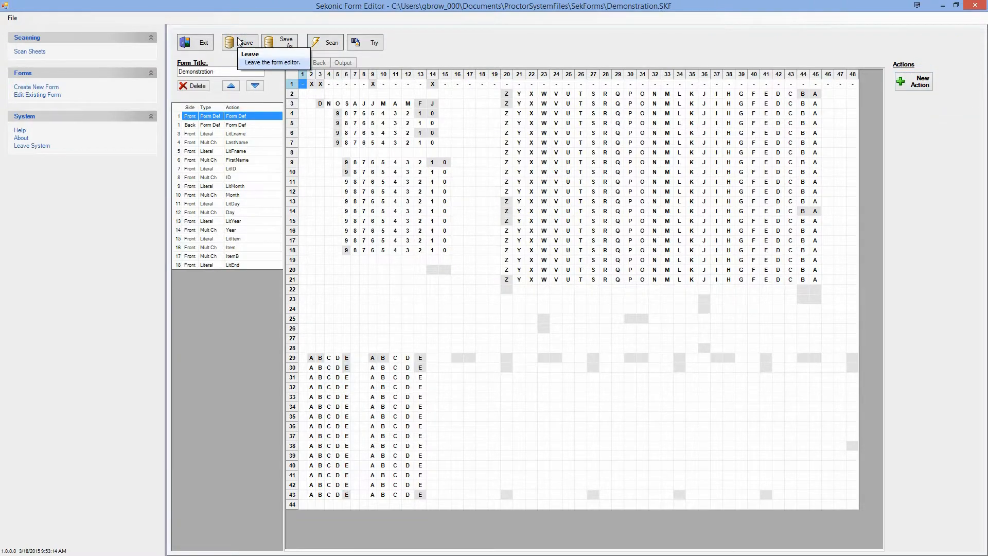
pyautogui.click(239, 42)
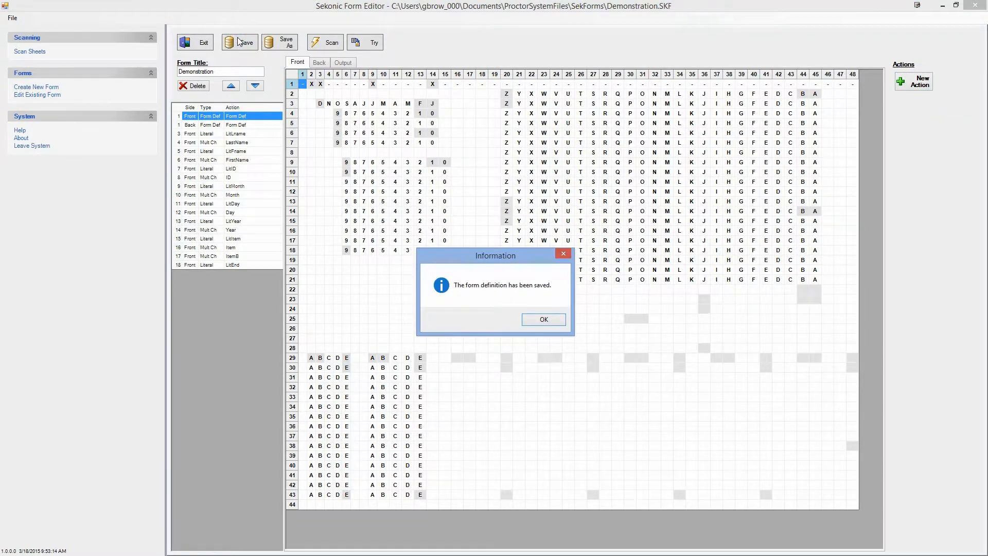
pyautogui.click(544, 319)
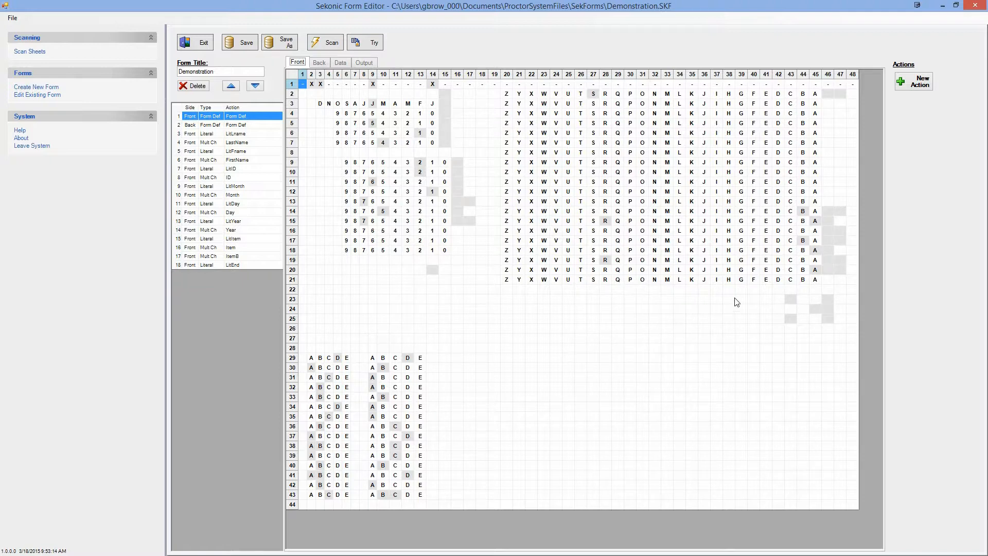
# Try the form on a sheet in the feed bin and save the results to a new text file named demo_output
pyautogui.click(374, 46)
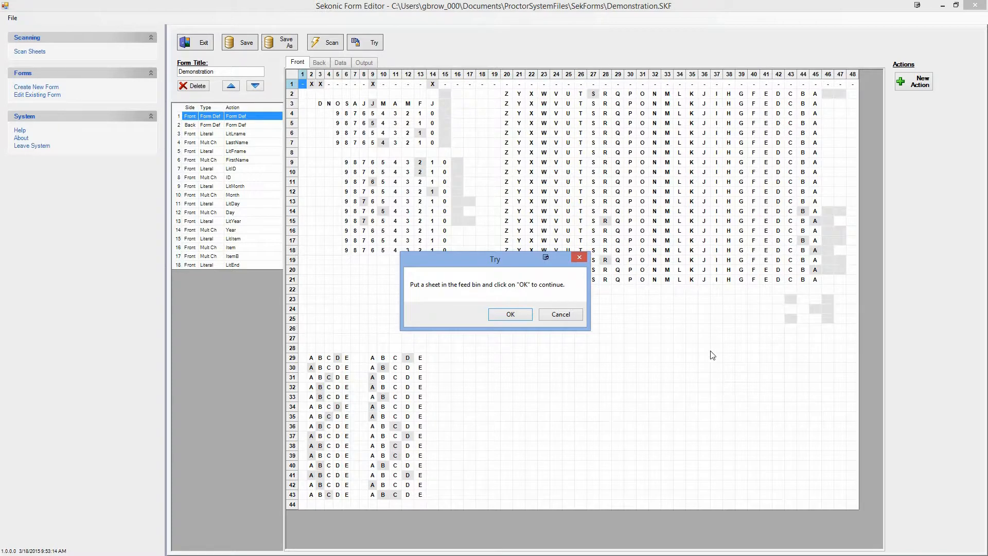
pyautogui.click(517, 316)
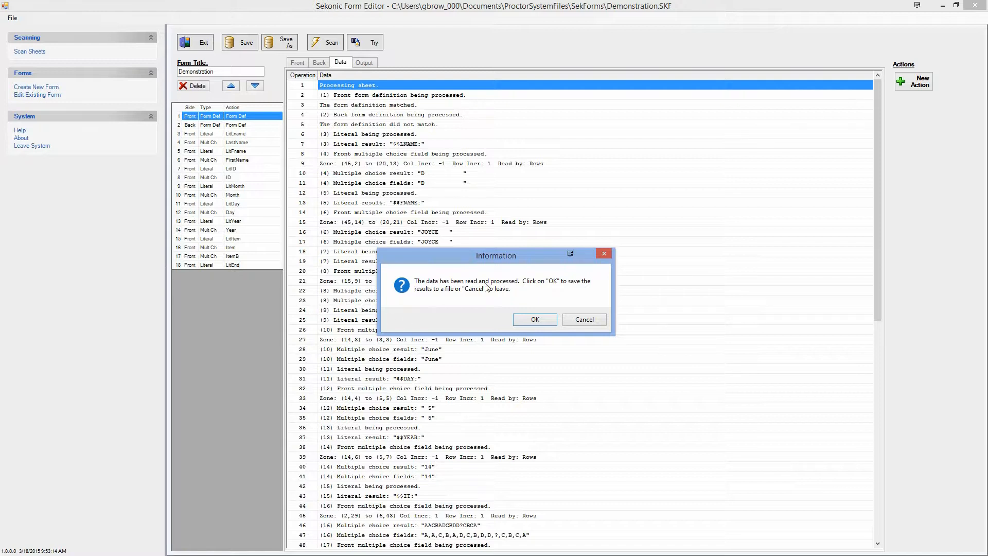
pyautogui.click(535, 320)
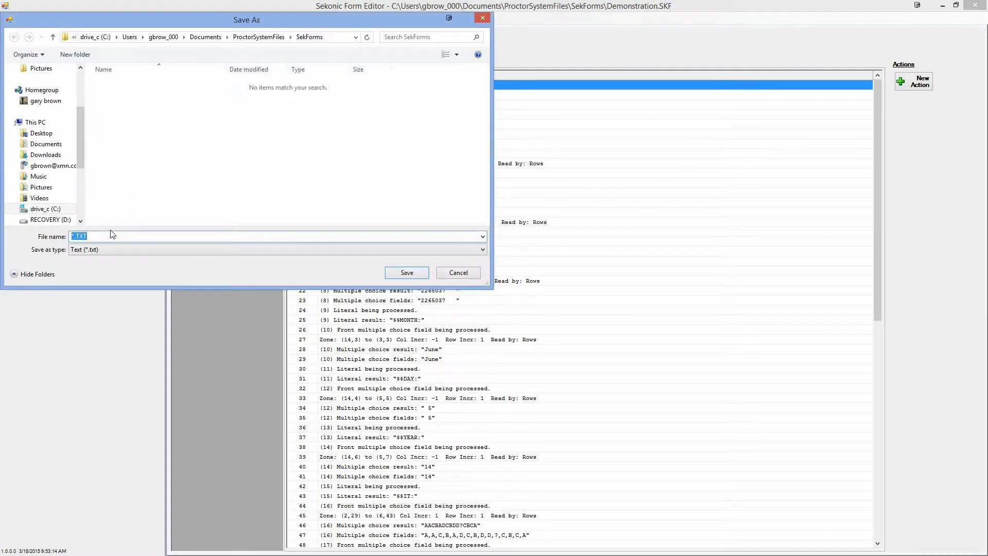
pyautogui.write('demo')
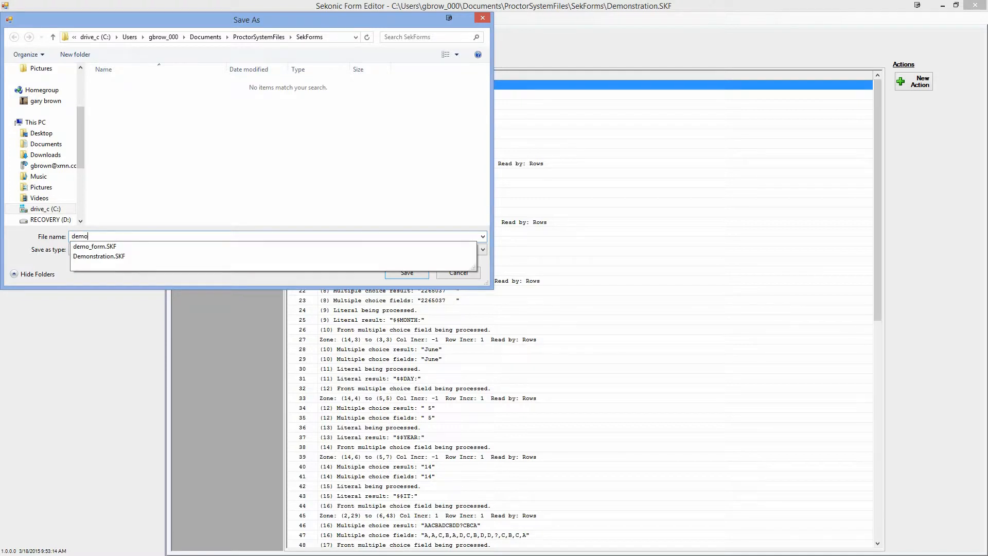
pyautogui.write('_output')
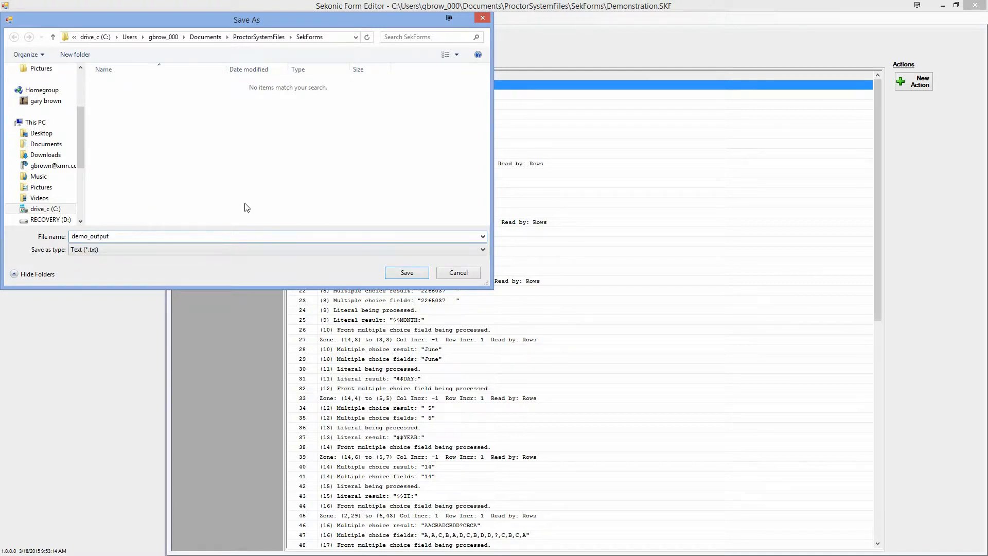
pyautogui.click(419, 271)
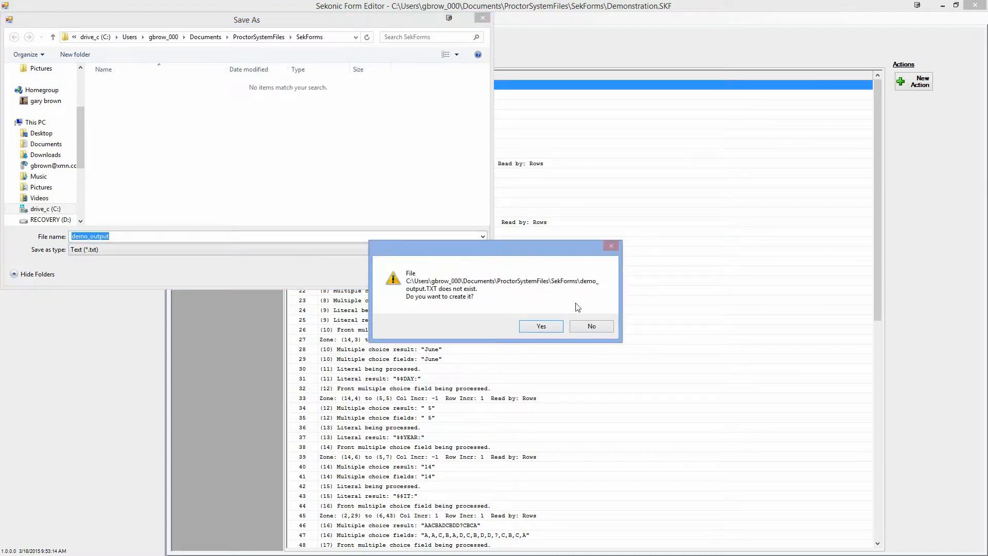
pyautogui.click(541, 326)
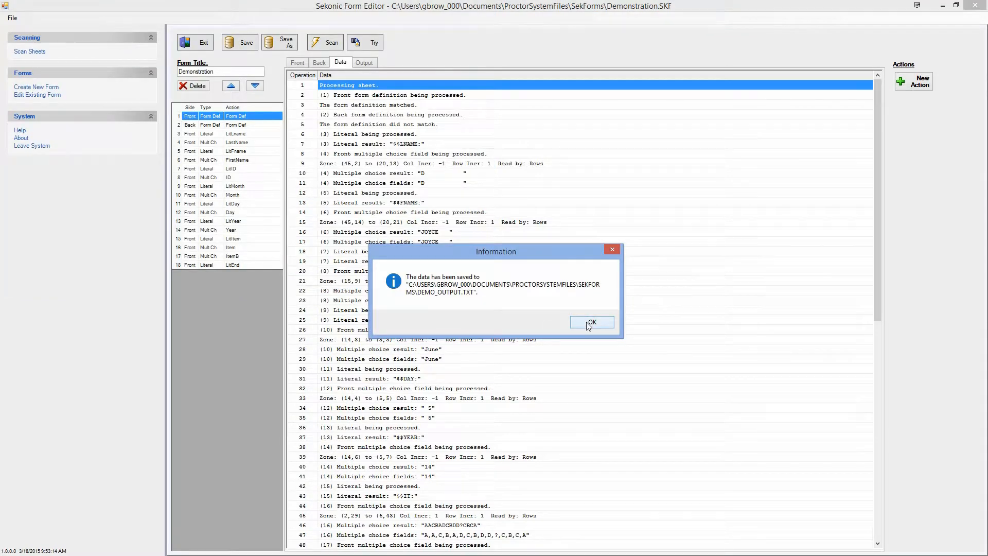
pyautogui.click(590, 323)
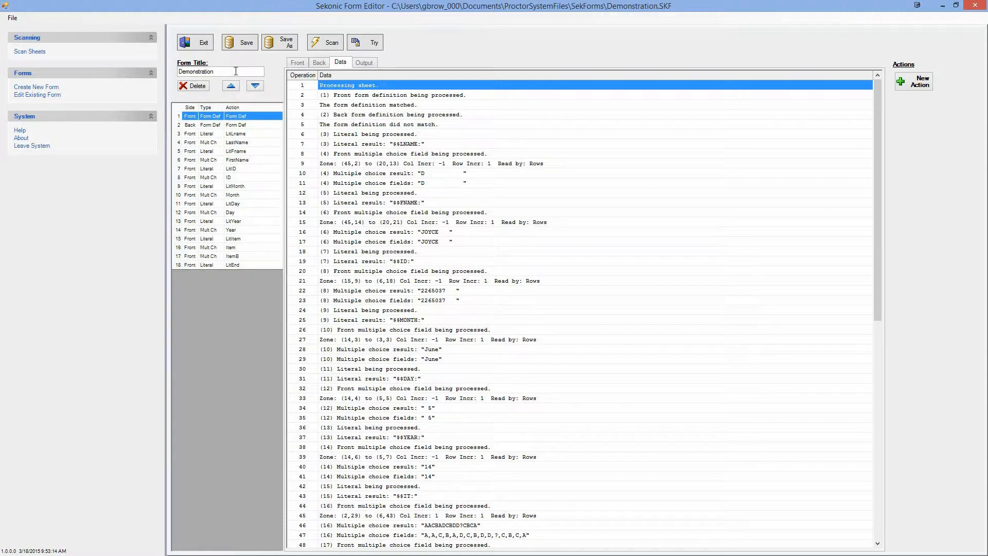
# Review the tried sheet's marks on the front grid, its output and its processing data
pyautogui.click(301, 65)
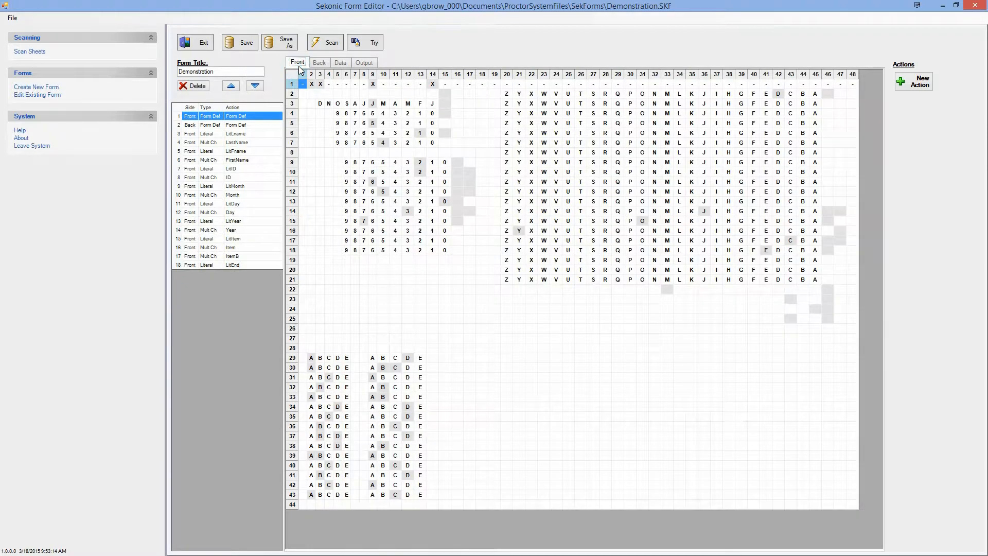
pyautogui.click(369, 66)
pyautogui.click(342, 64)
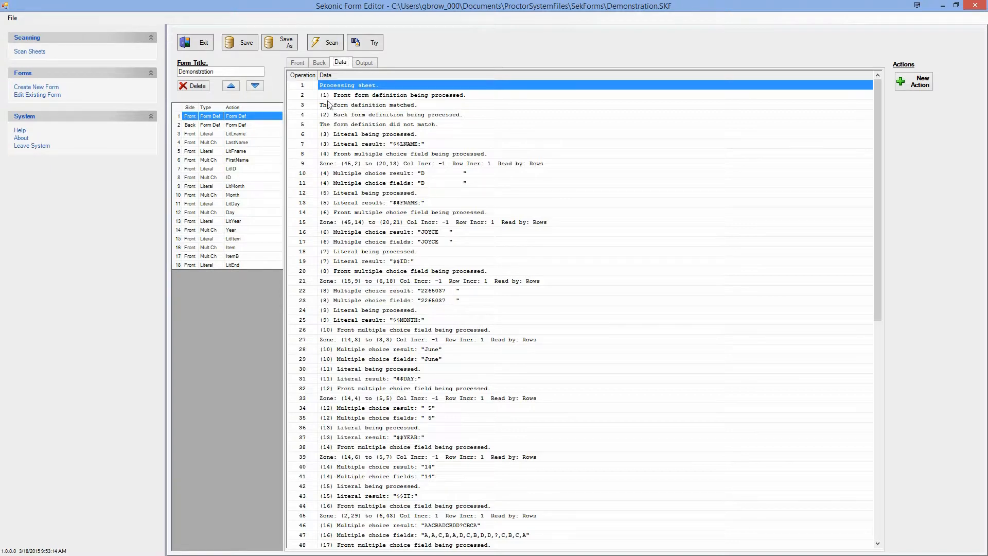
pyautogui.click(300, 63)
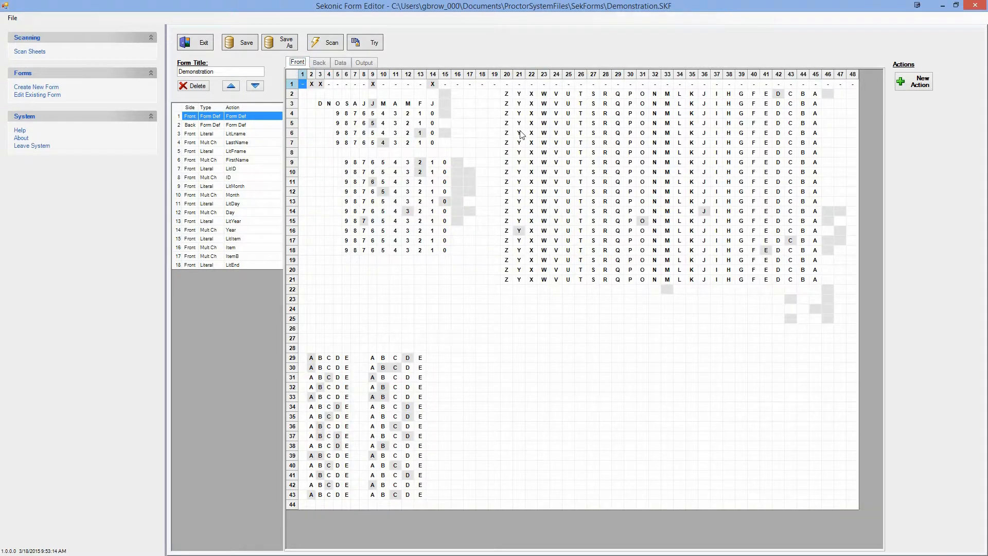
# Inspect the LastName field's definition from the front grid, leave it without changes, and view the output
pyautogui.click(568, 118)
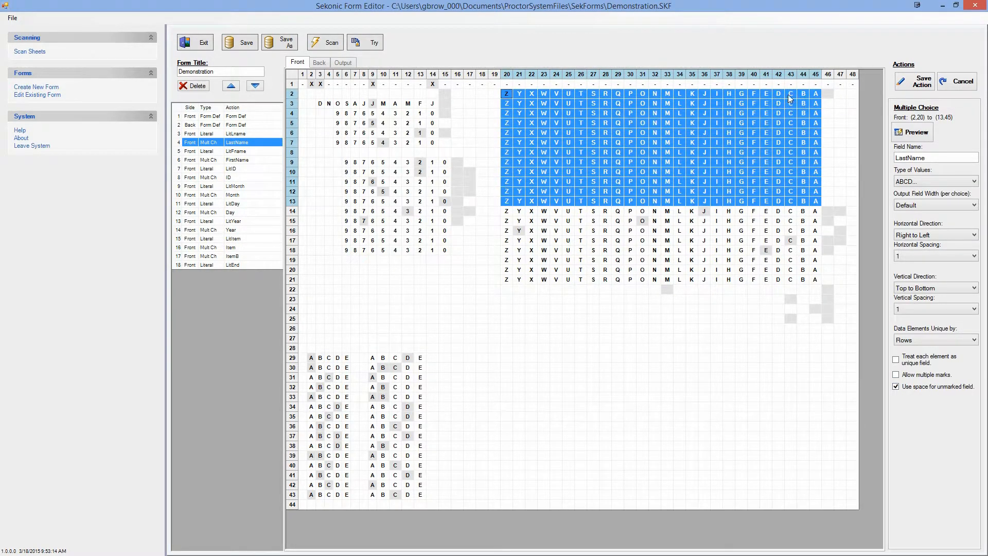
pyautogui.click(973, 81)
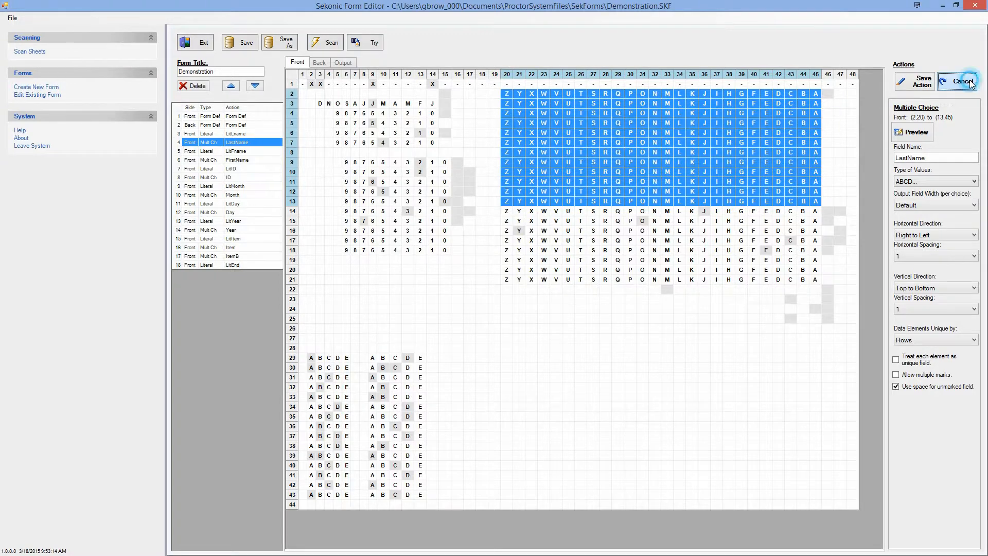
pyautogui.click(342, 63)
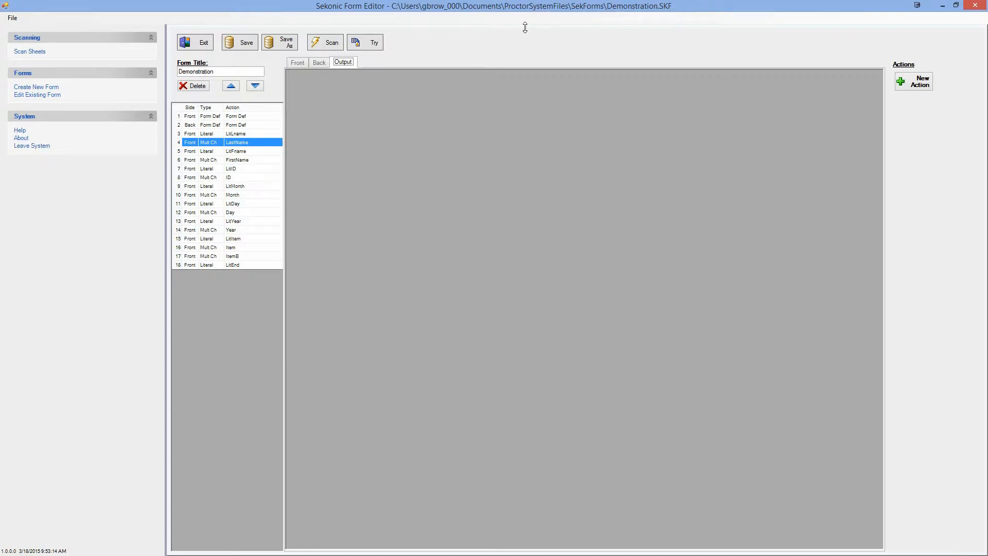
# Try the form on another sheet and decline saving the results to a file
pyautogui.click(366, 43)
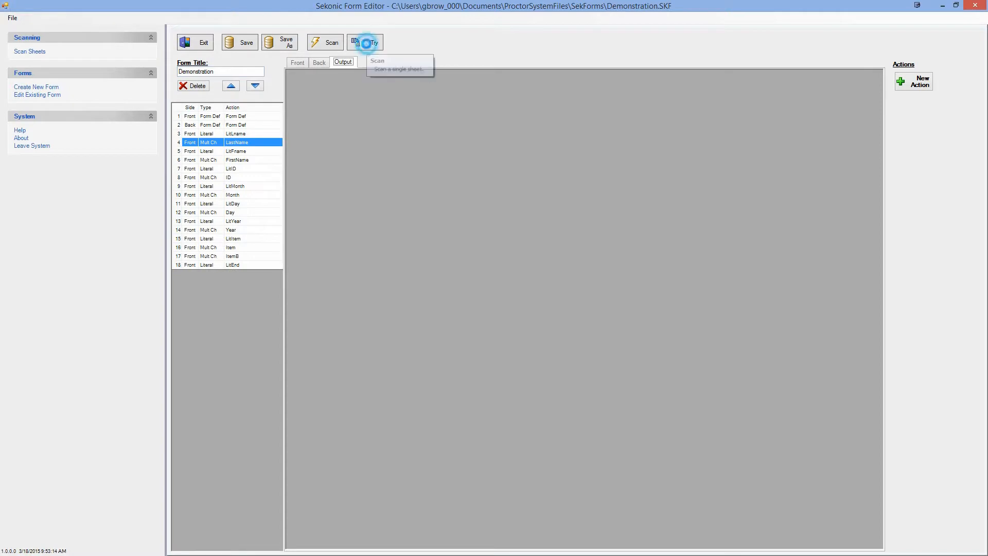
pyautogui.click(504, 313)
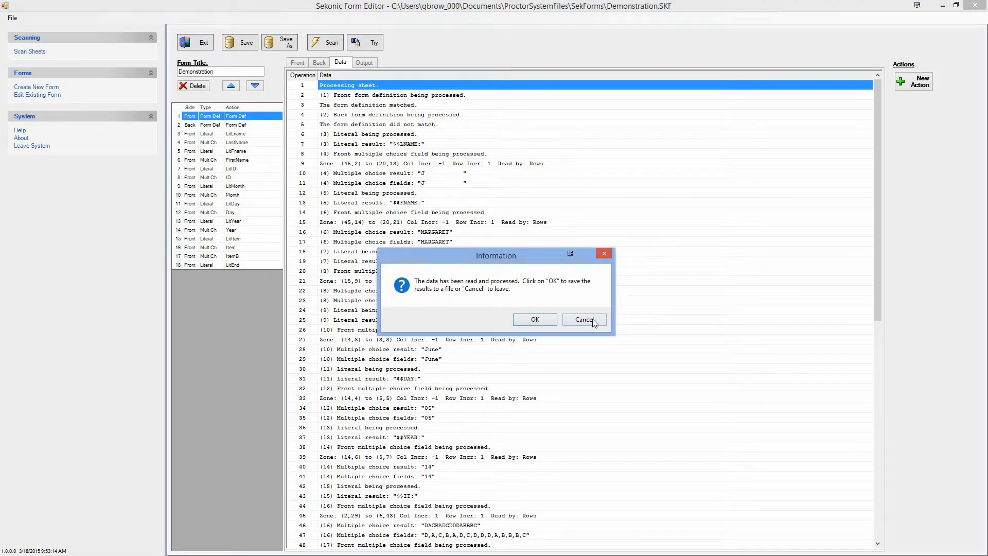
pyautogui.click(590, 319)
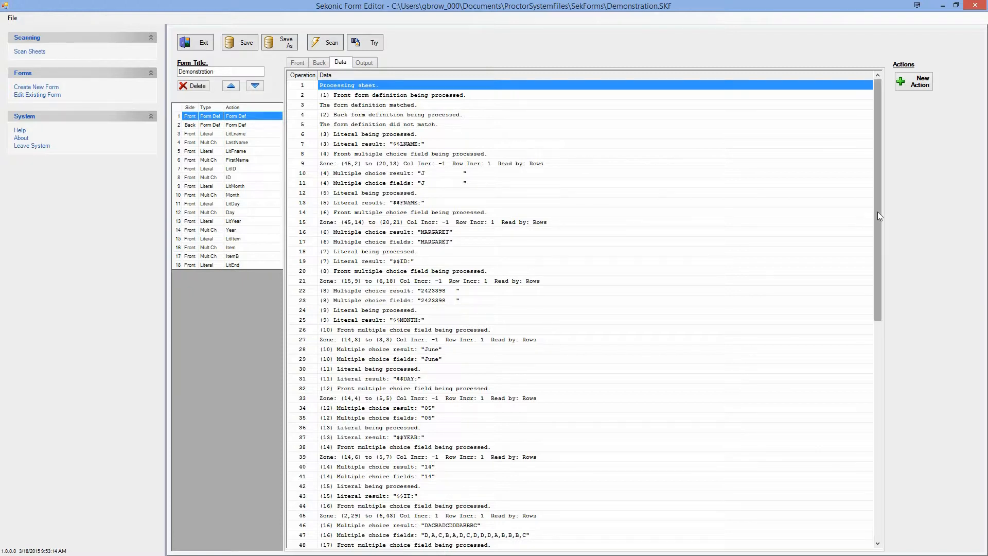
# Examine the tried sheet's processing data, including each action's result, the complete scan lines and the individual field values
pyautogui.moveTo(879, 214); pyautogui.dragTo(929, 319)
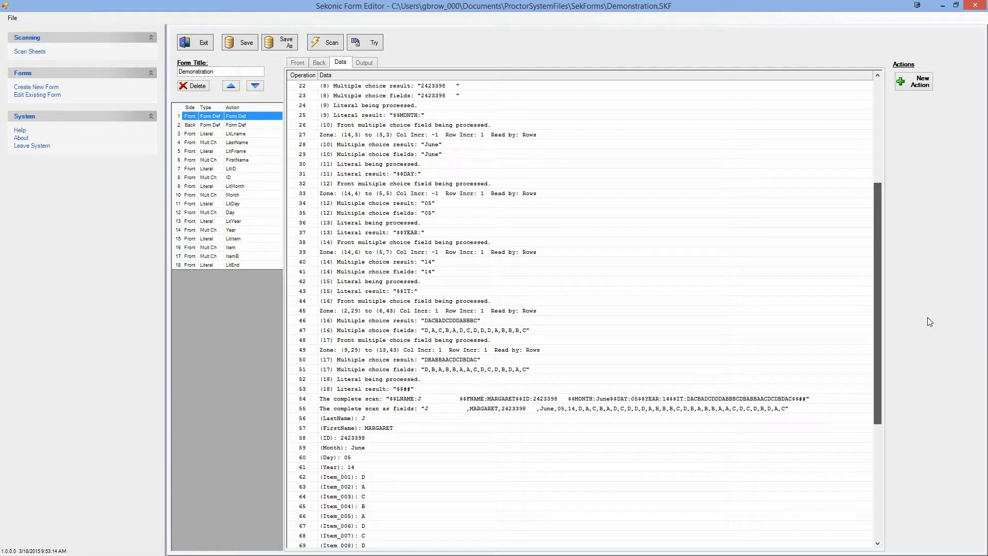
pyautogui.moveTo(928, 317); pyautogui.dragTo(881, 314)
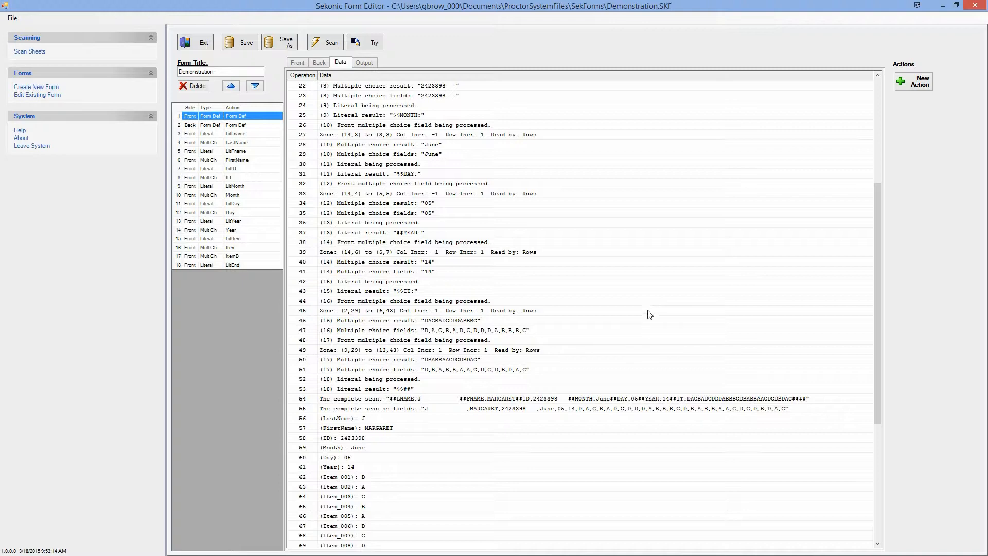
pyautogui.click(698, 437)
pyautogui.scroll(-5, 700, 435)
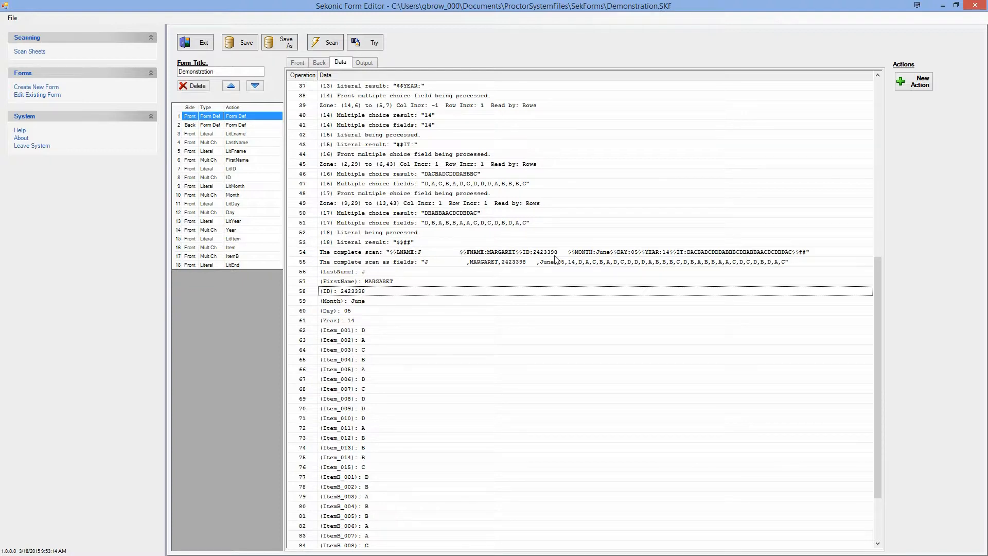
pyautogui.click(752, 252)
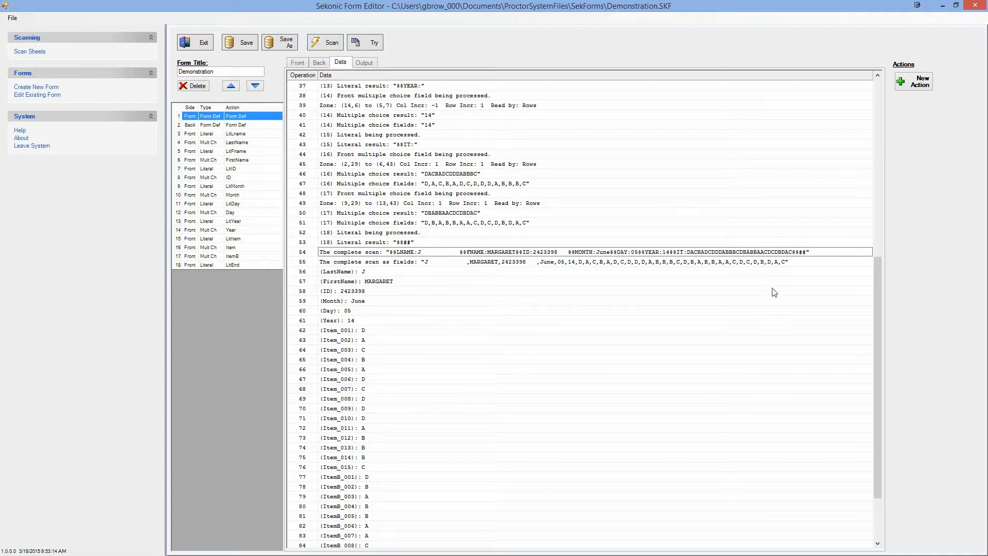
pyautogui.moveTo(875, 301); pyautogui.dragTo(871, 377)
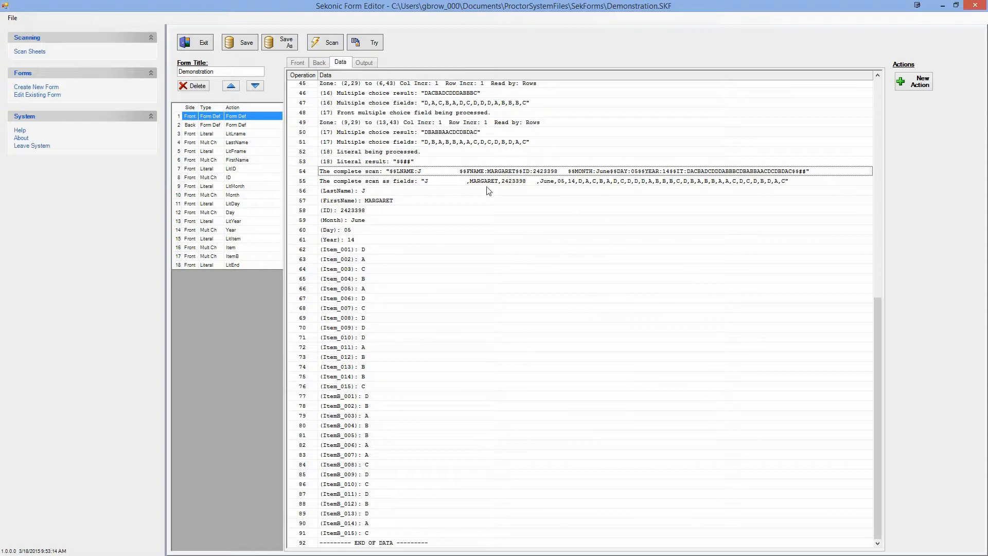
pyautogui.scroll(15, 394, 135)
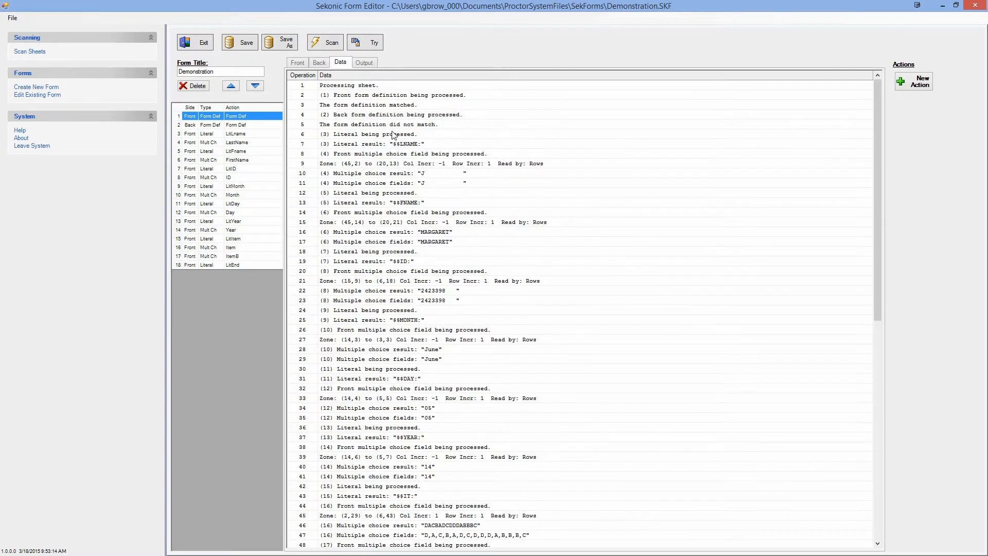
pyautogui.scroll(-15, 394, 135)
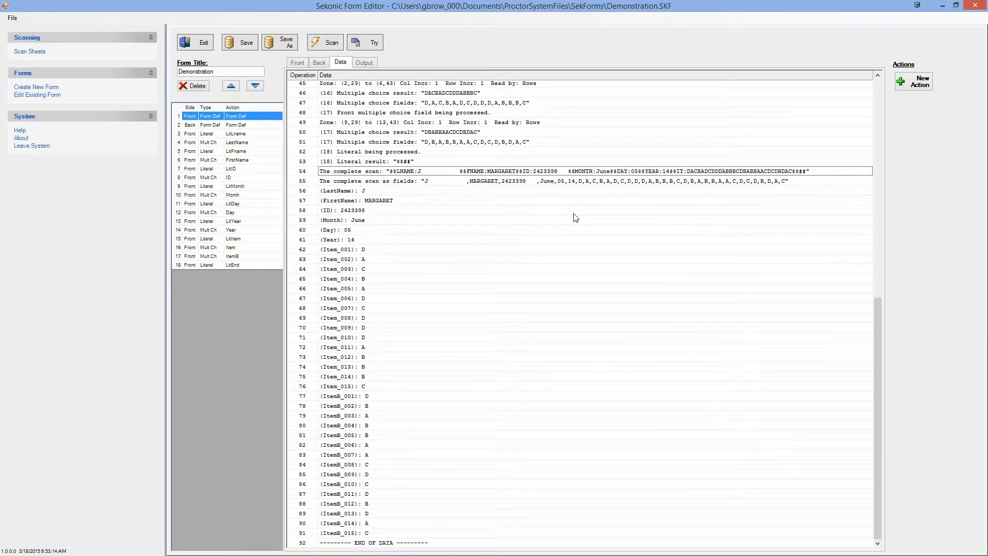
pyautogui.scroll(15, 701, 233)
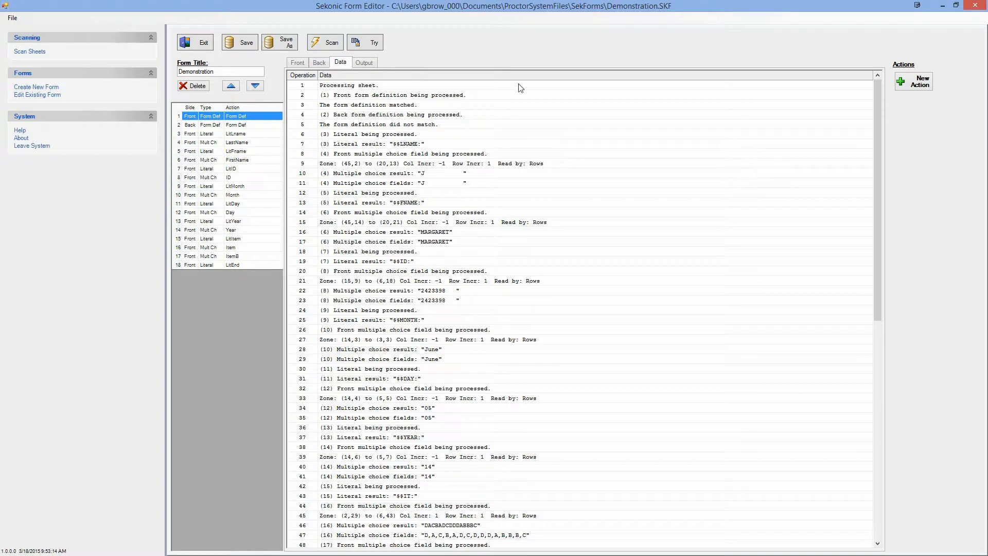
# Compare the tried sheet's marks on the front grid with its processing data
pyautogui.click(297, 65)
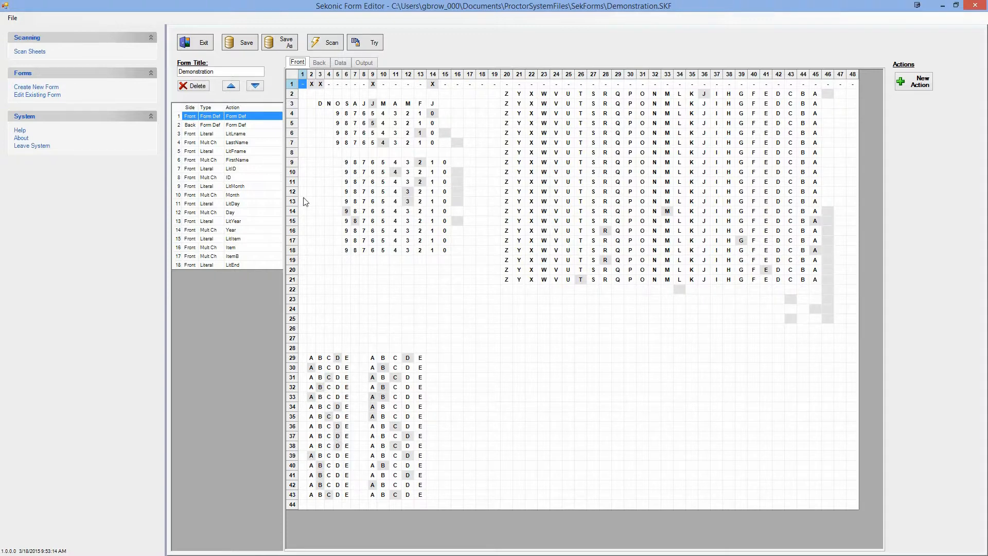
pyautogui.click(342, 62)
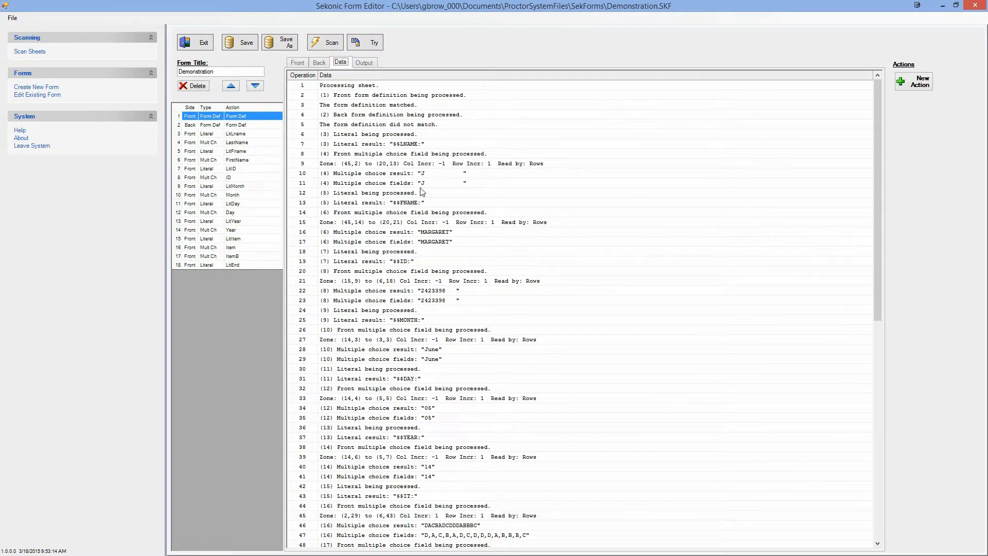
pyautogui.click(658, 427)
pyautogui.scroll(-8, 657, 424)
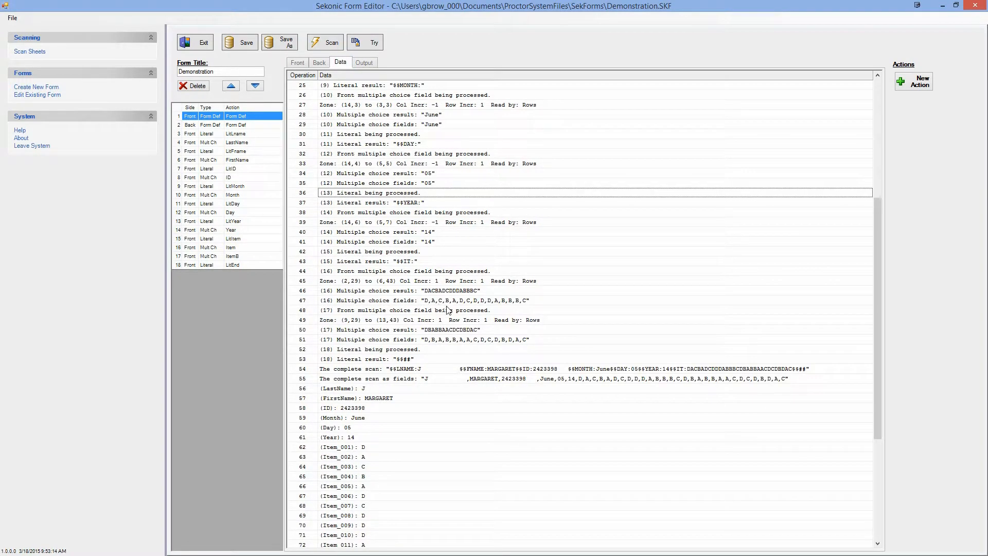
# Preview a new multiple choice field with (Leading Blank)ABCD... values over front rows 28 to 41, columns 24 to 43
pyautogui.click(302, 66)
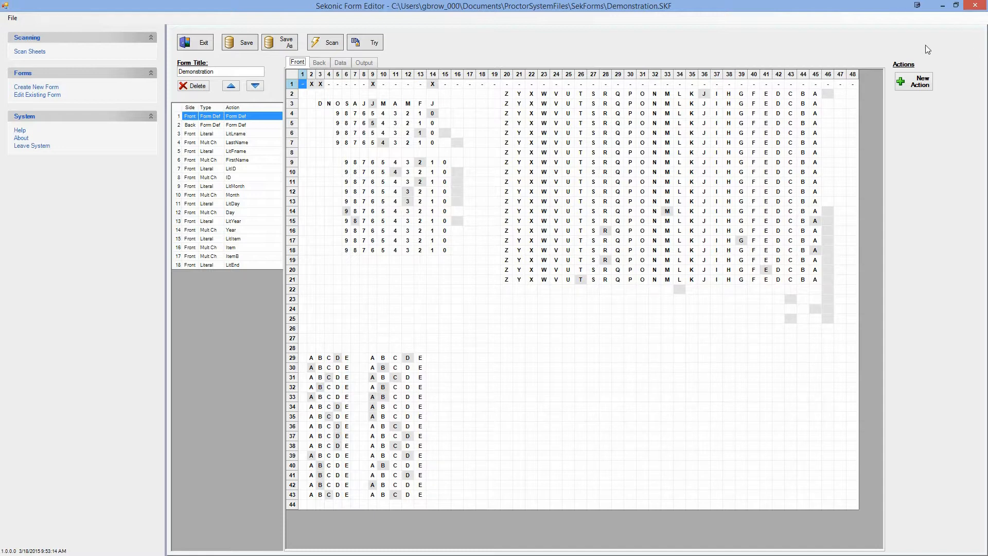
pyautogui.click(927, 84)
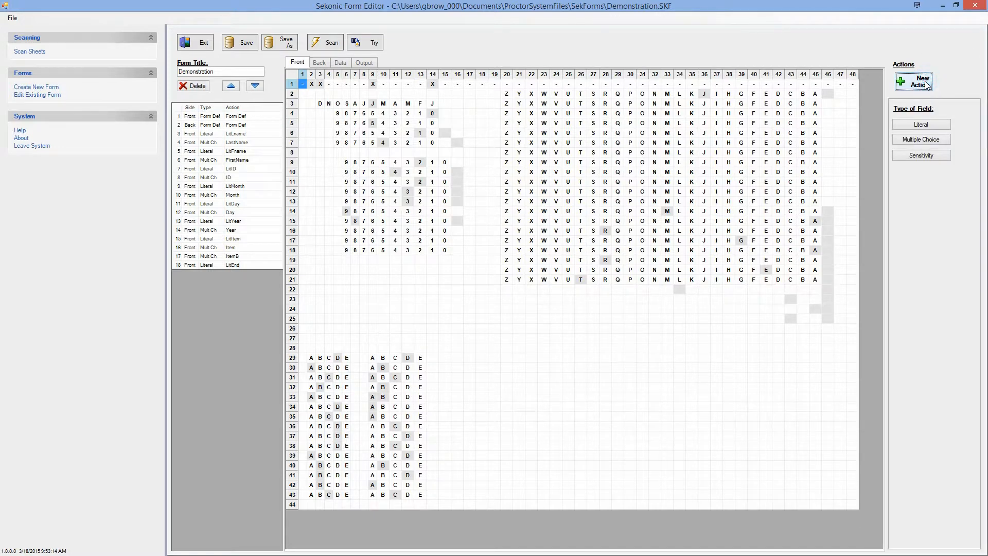
pyautogui.click(933, 143)
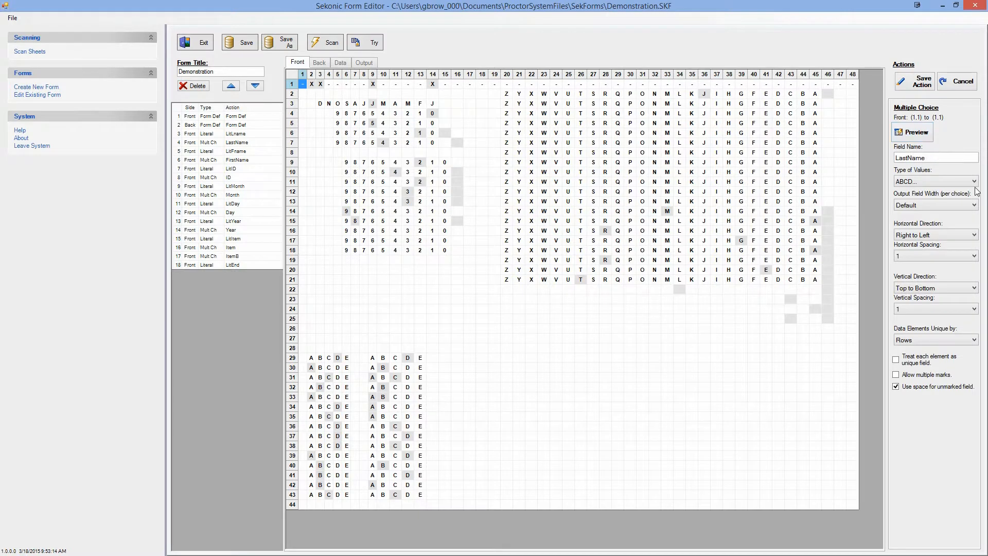
pyautogui.click(923, 177)
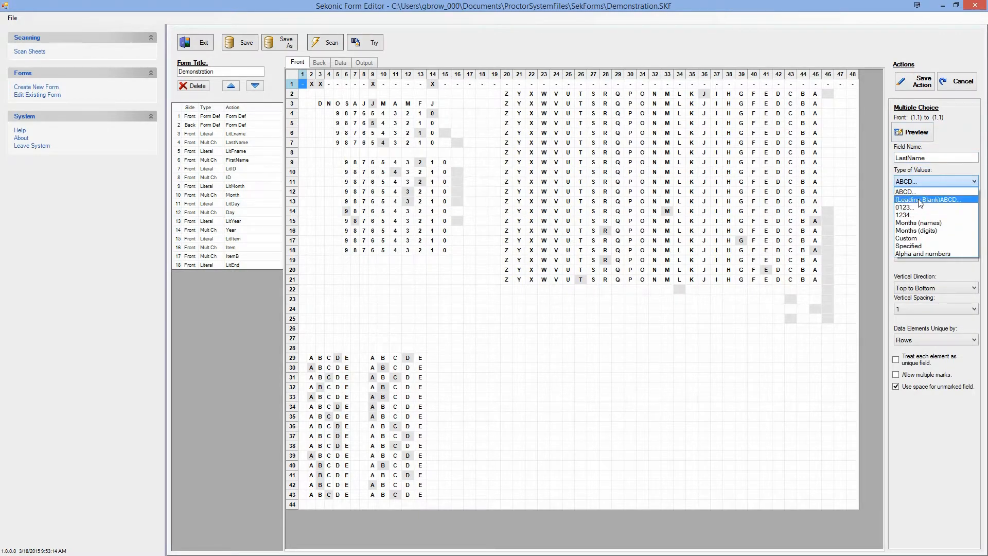
pyautogui.click(921, 201)
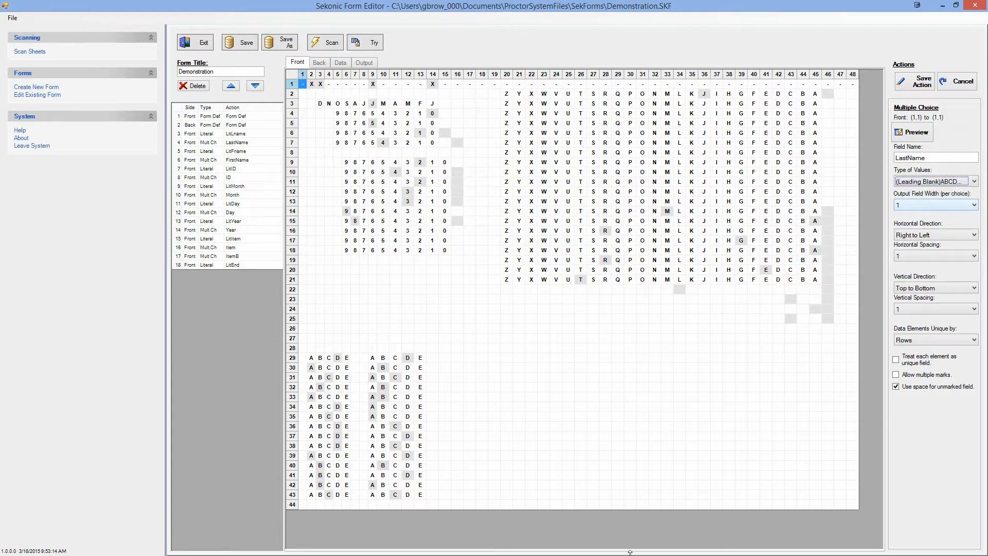
pyautogui.moveTo(794, 348); pyautogui.dragTo(556, 358)
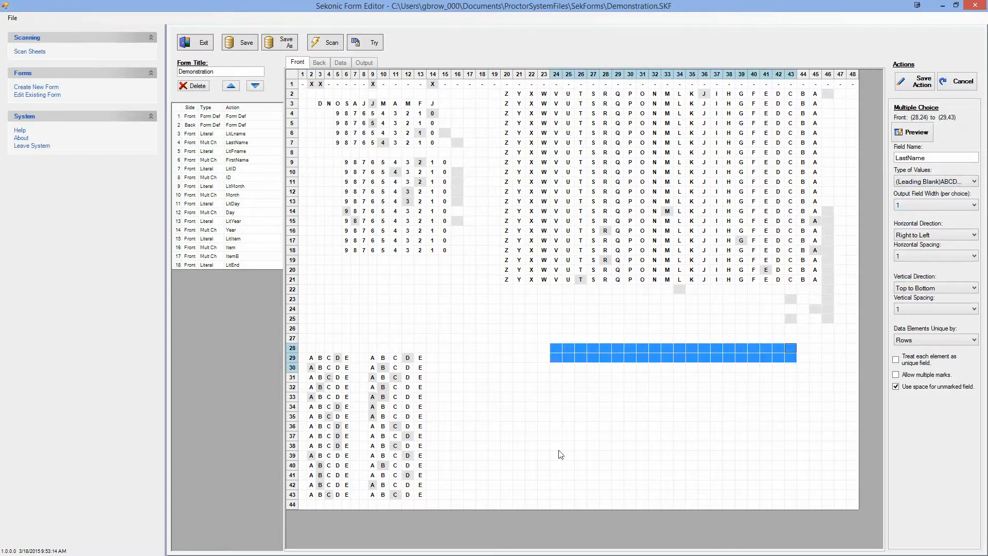
pyautogui.keyDown('shift'); pyautogui.click(561, 475); pyautogui.keyUp('shift')
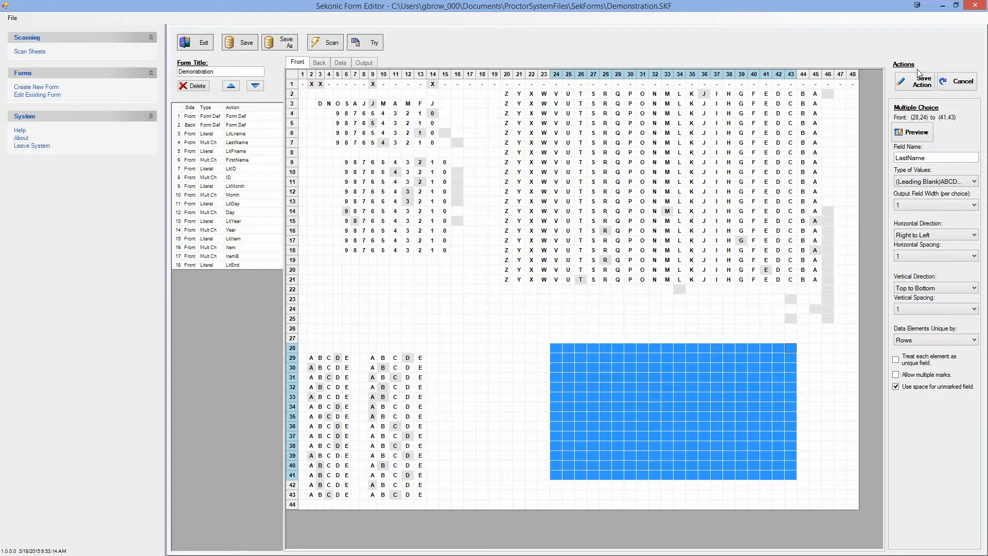
pyautogui.click(907, 133)
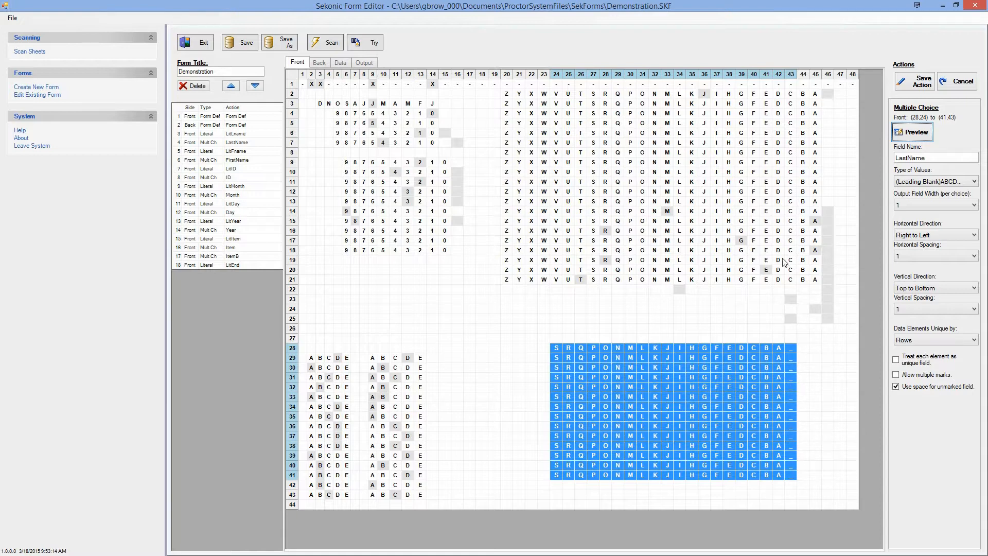
# Preview Alpha and numbers values over front rows 28 to 43, columns 14 to 47, and discard the new field
pyautogui.click(935, 181)
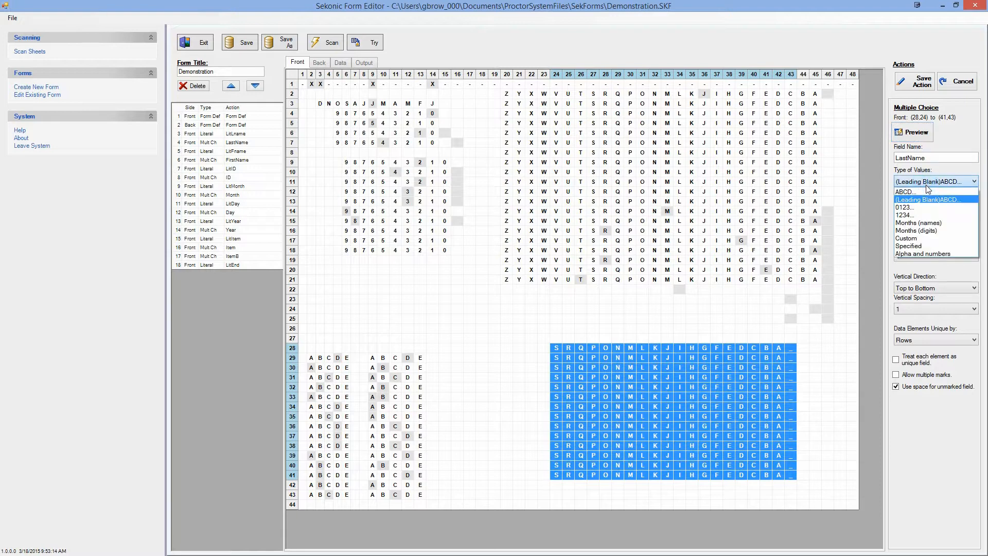
pyautogui.click(937, 254)
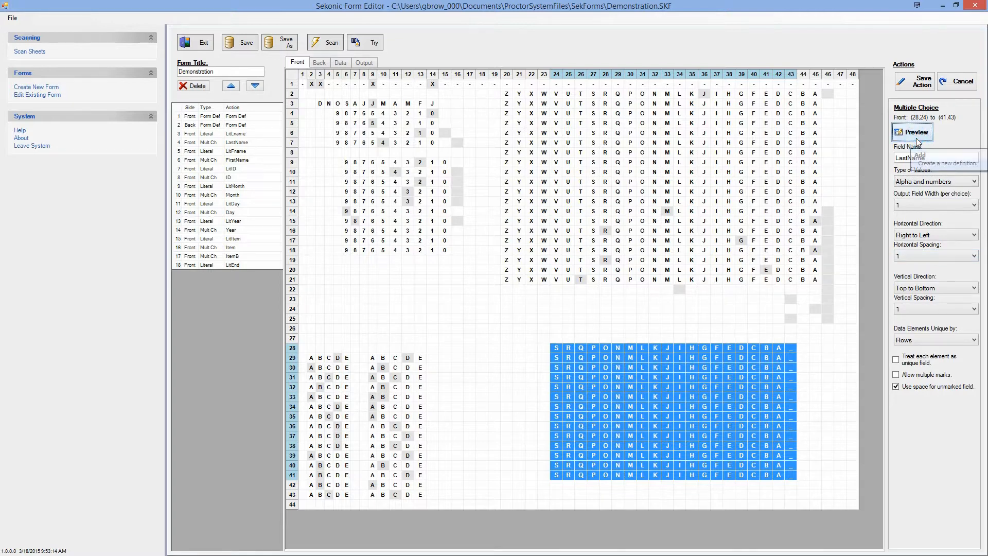
pyautogui.click(655, 348)
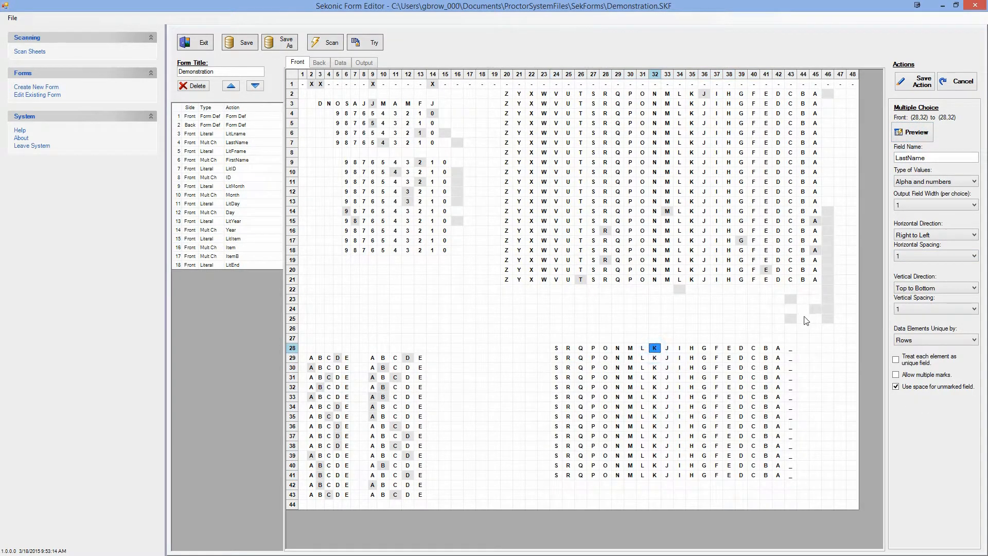
pyautogui.moveTo(839, 348); pyautogui.dragTo(438, 502)
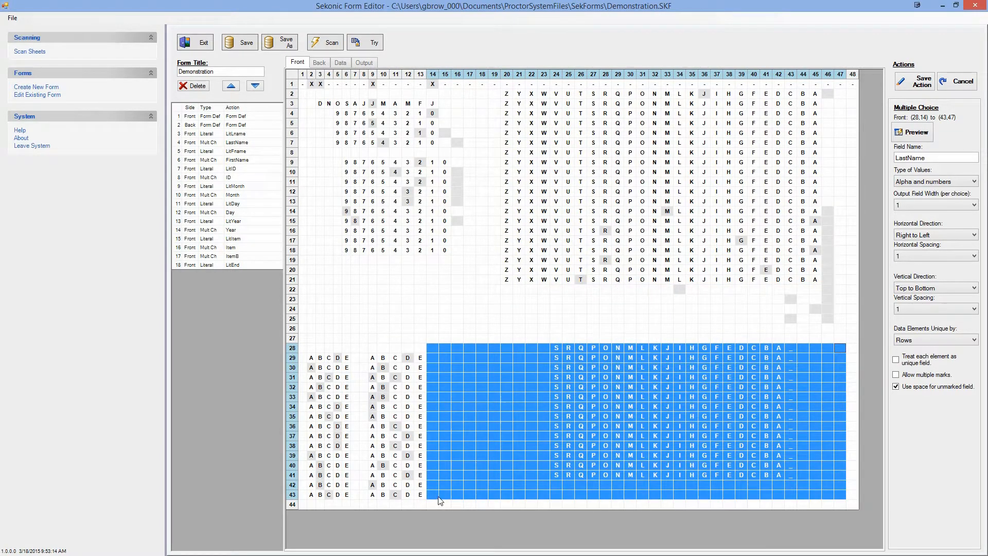
pyautogui.click(926, 135)
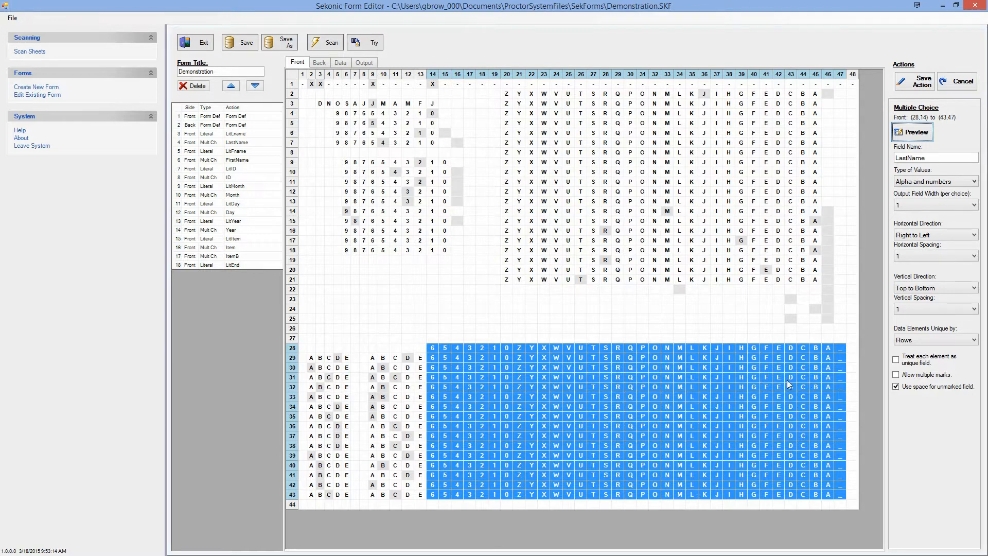
pyautogui.click(717, 328)
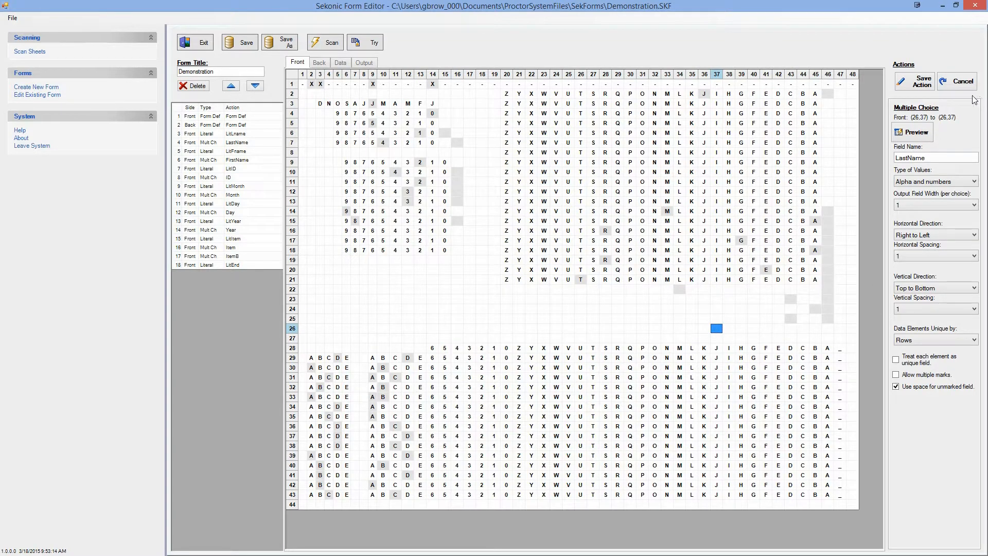
pyautogui.click(959, 81)
# Start a new multiple choice field with Custom as its type of values and open its list of values for editing
pyautogui.click(925, 79)
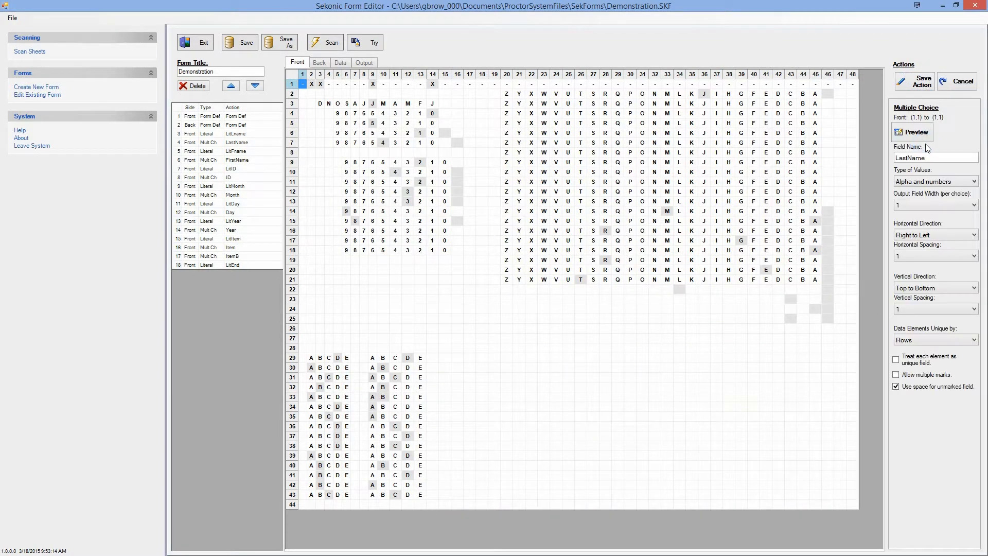
pyautogui.click(930, 183)
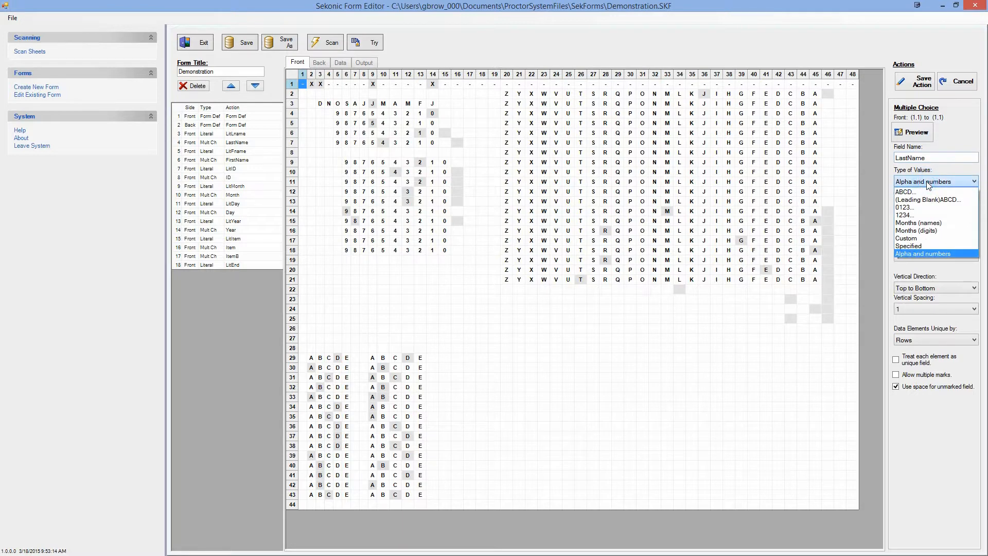
pyautogui.click(910, 238)
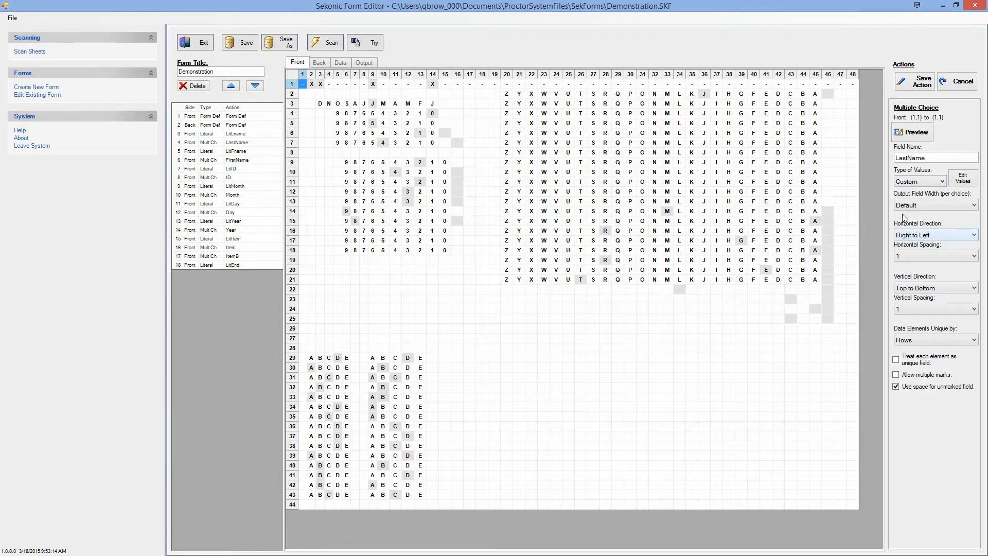
pyautogui.click(962, 178)
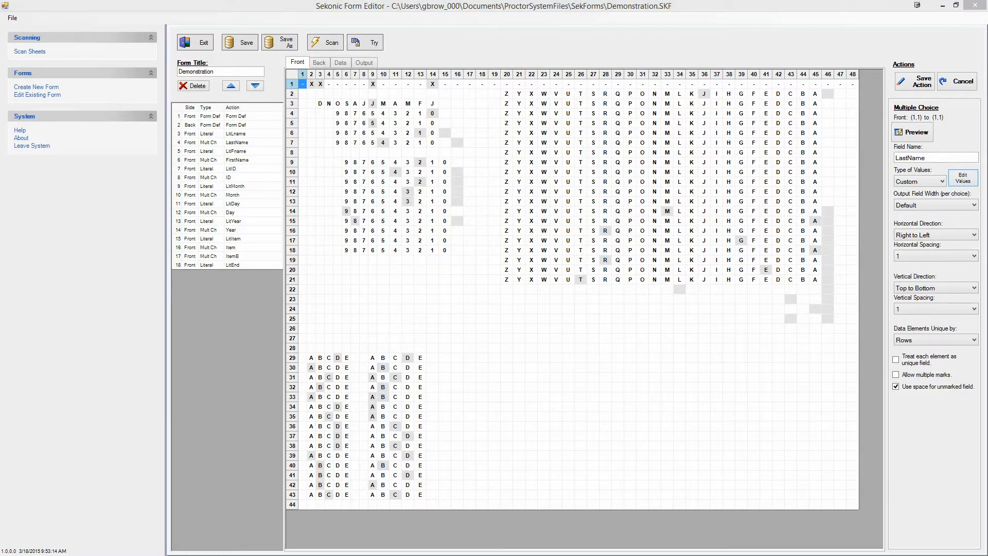
pyautogui.moveTo(353, 168); pyautogui.dragTo(441, 146)
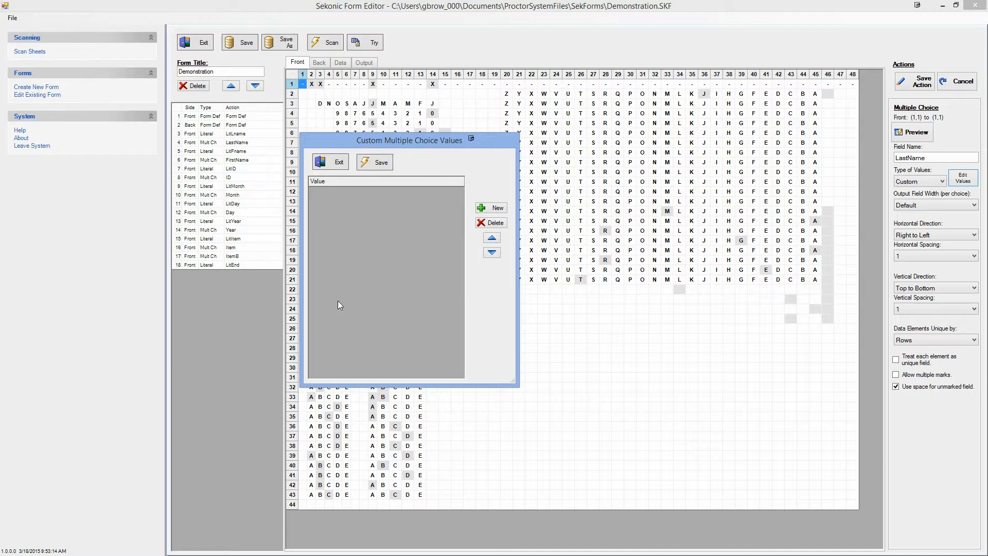
# Add alpha, bravo and charlie to the custom multiple choice values and save the list
pyautogui.click(492, 208)
pyautogui.click(406, 191)
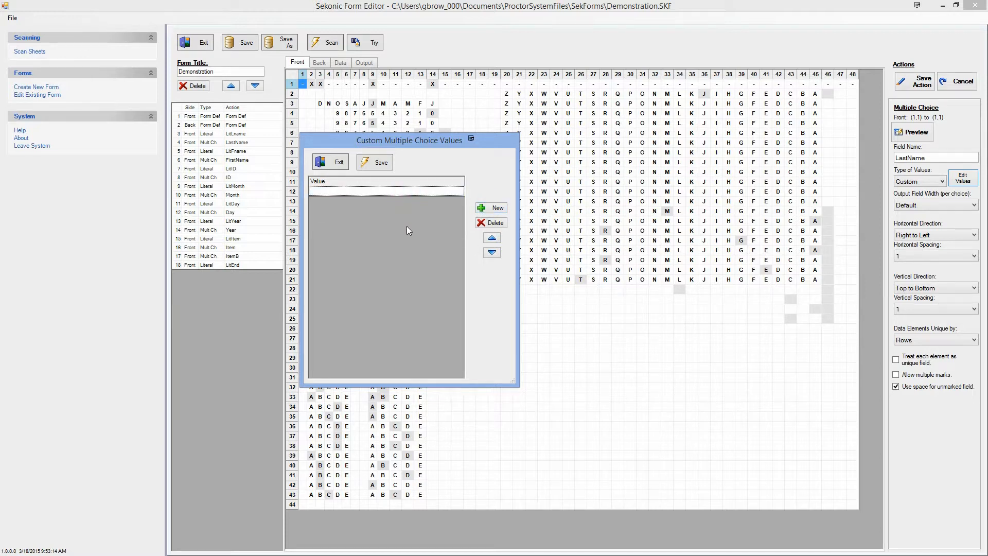
pyautogui.write('alpha')
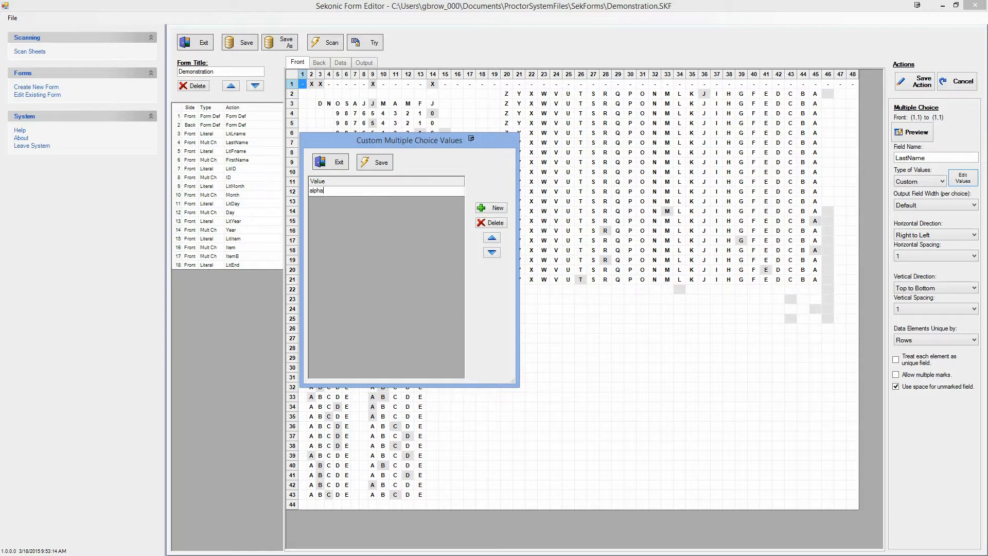
pyautogui.click(495, 208)
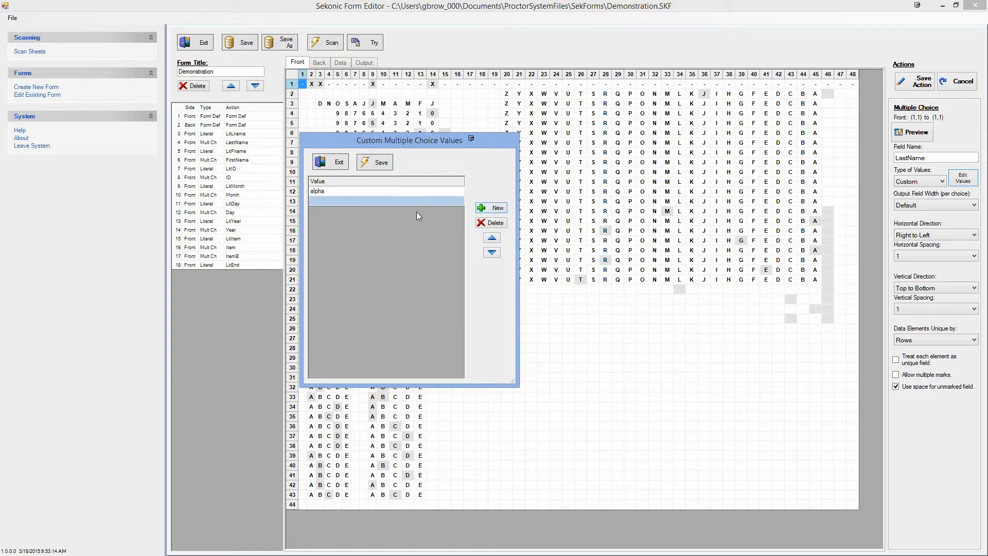
pyautogui.click(411, 201)
pyautogui.write('bravo')
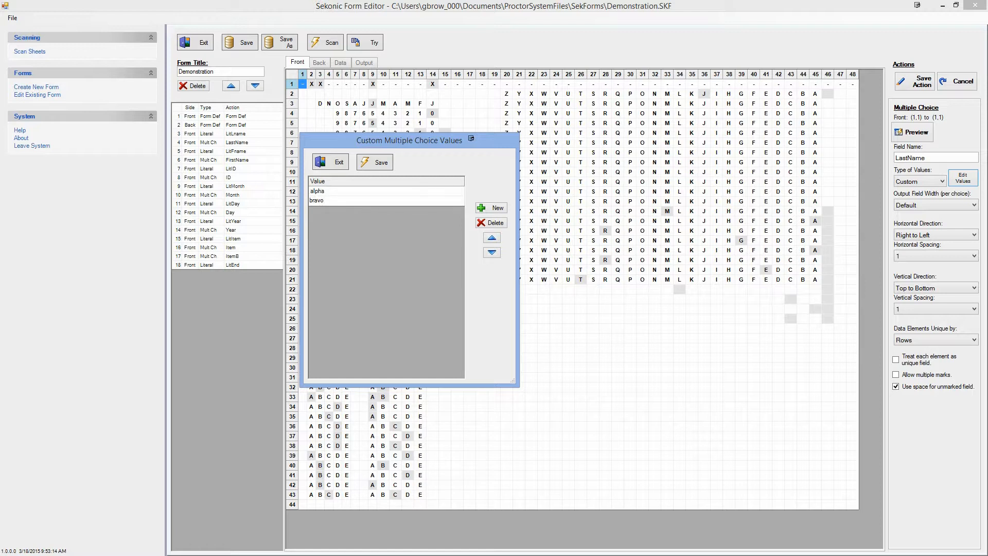
pyautogui.click(492, 208)
pyautogui.click(395, 211)
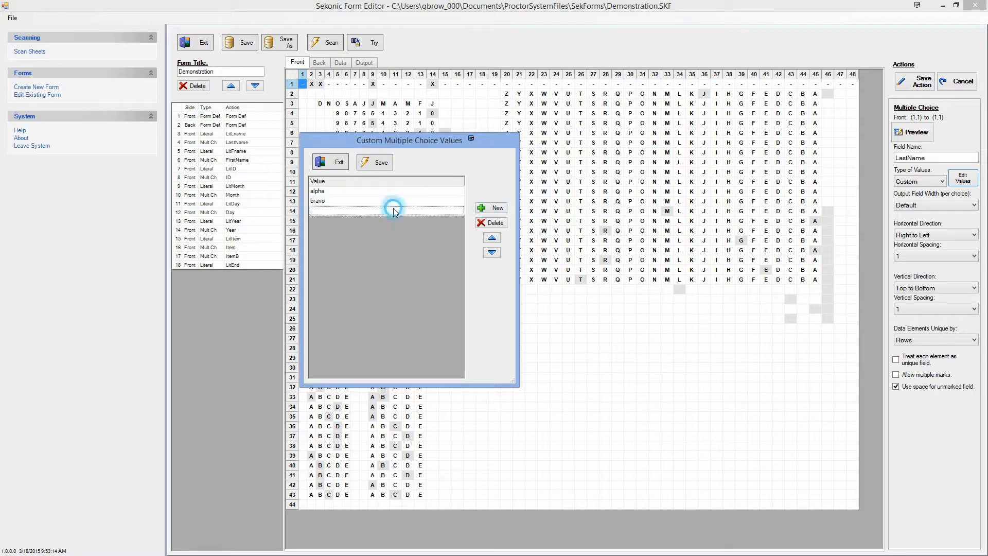
pyautogui.write('charlie')
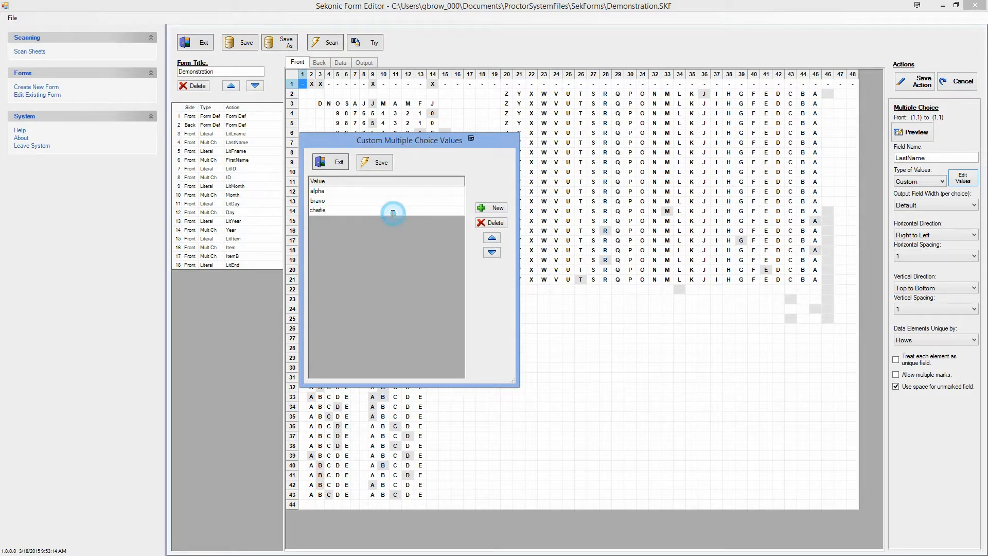
pyautogui.click(496, 237)
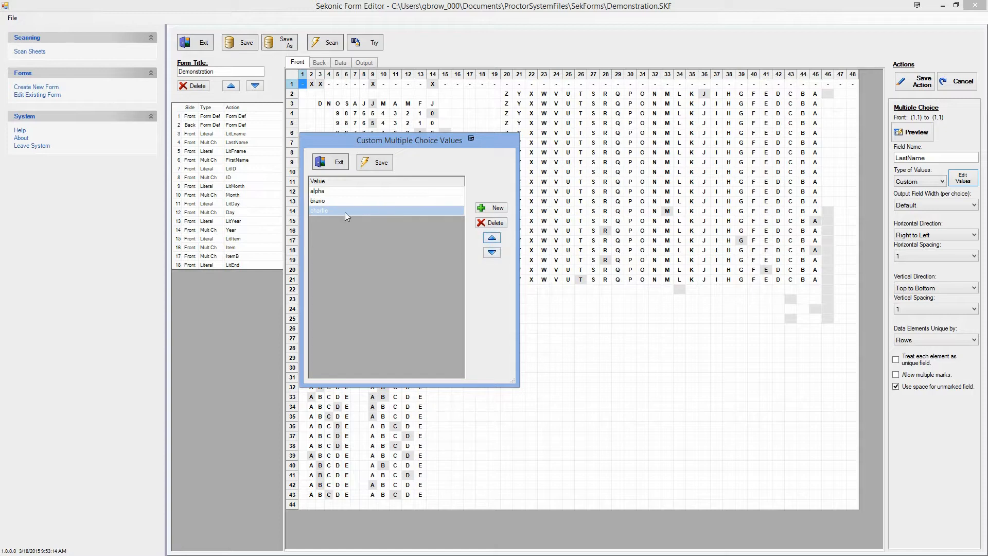
pyautogui.click(379, 163)
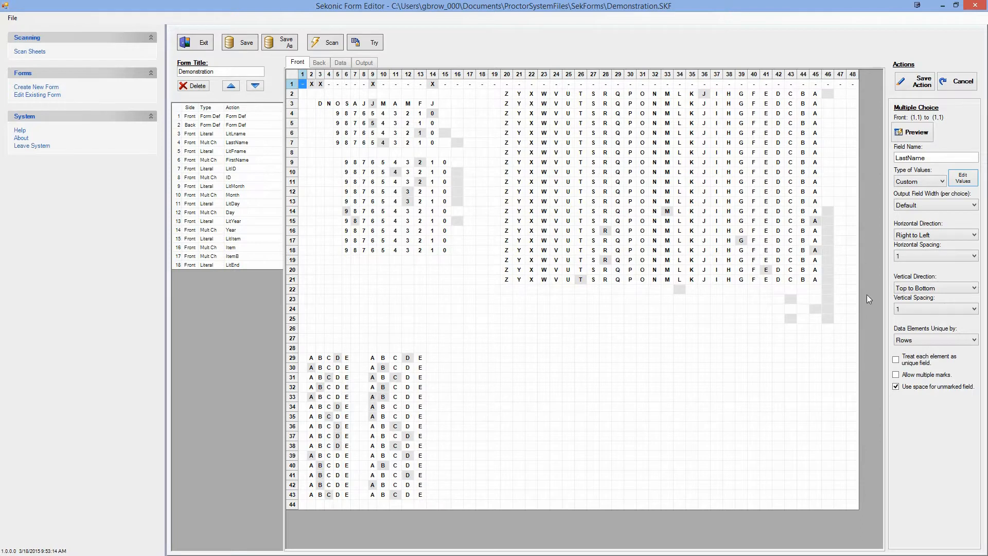
# Preview the custom values over front rows 30 to 32, columns 33 to 41, and discard the new field
pyautogui.moveTo(766, 367); pyautogui.dragTo(665, 392)
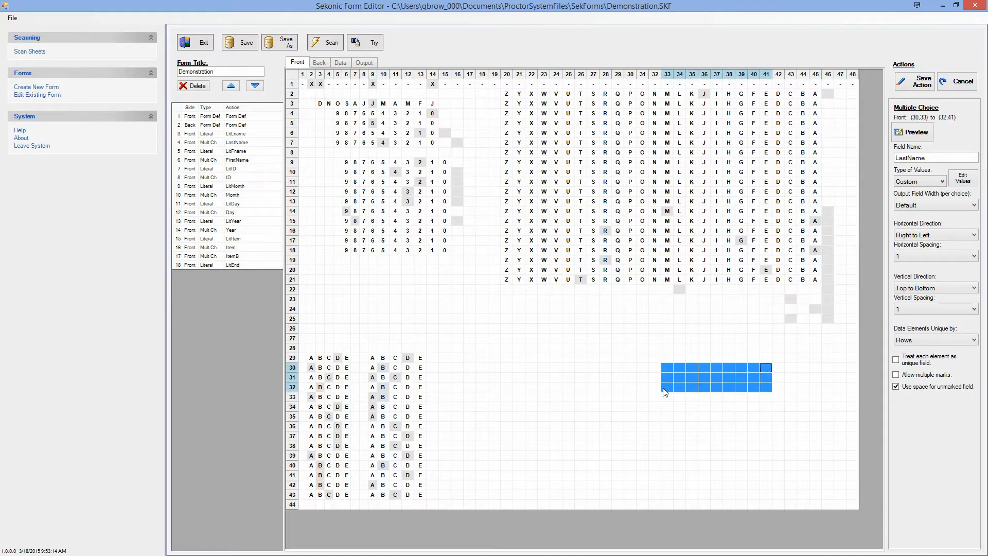
pyautogui.click(914, 133)
pyautogui.click(933, 182)
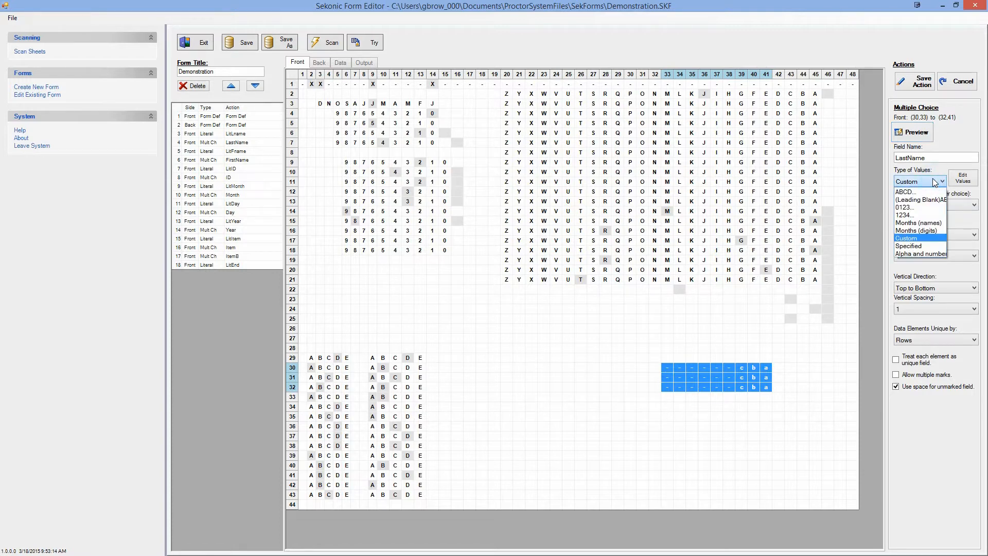
pyautogui.click(964, 87)
pyautogui.click(965, 87)
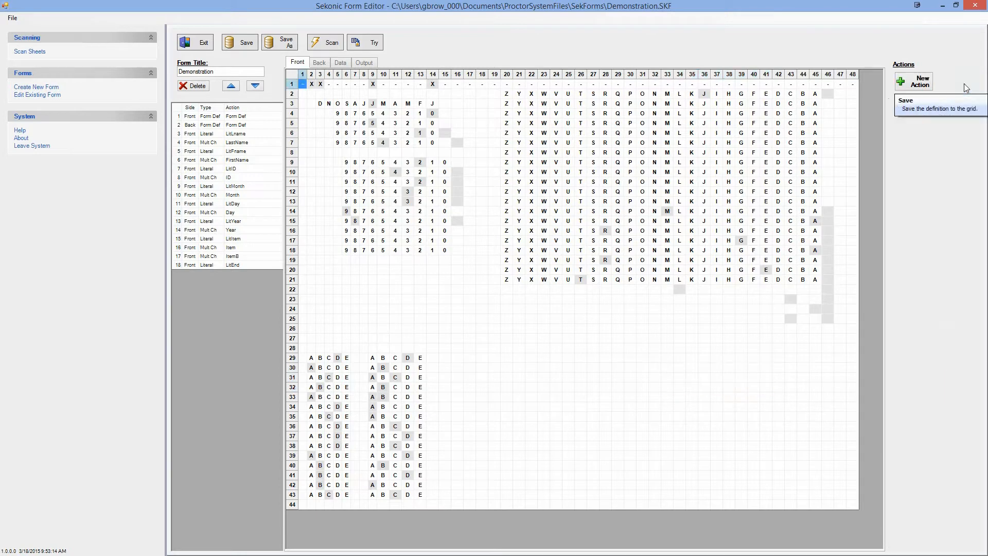
# Start another multiple choice field with Specified as its type of values and open its value assignments for editing
pyautogui.click(914, 81)
pyautogui.click(915, 139)
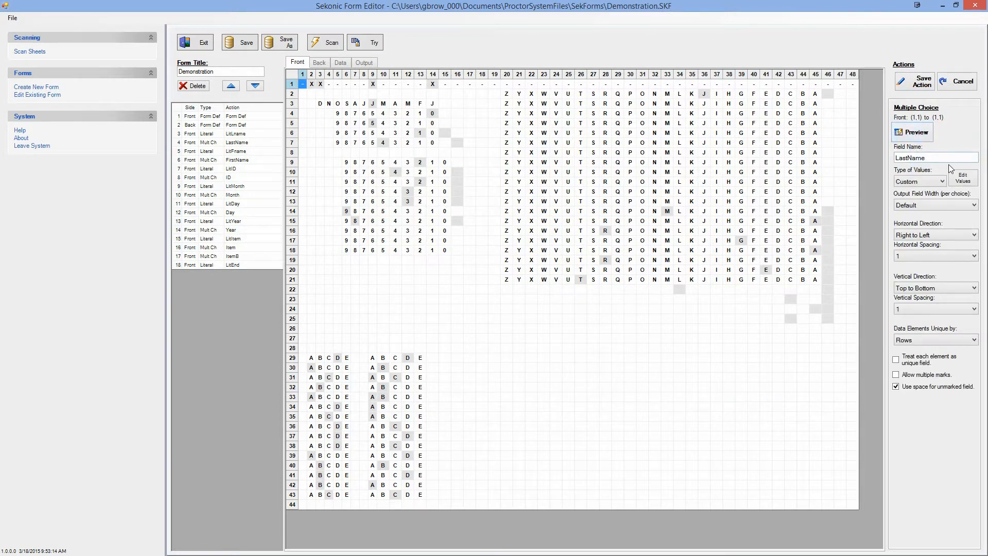
pyautogui.click(938, 182)
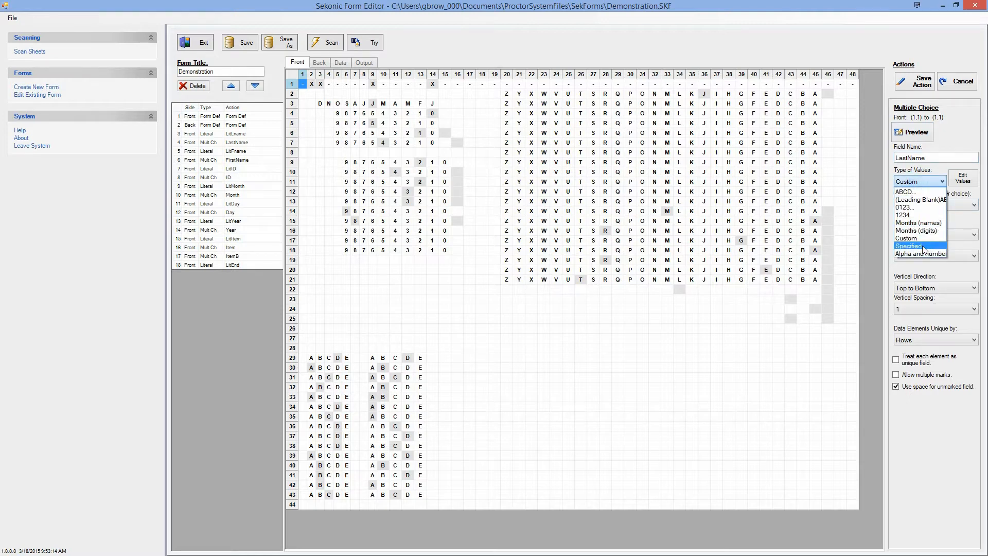
pyautogui.click(923, 246)
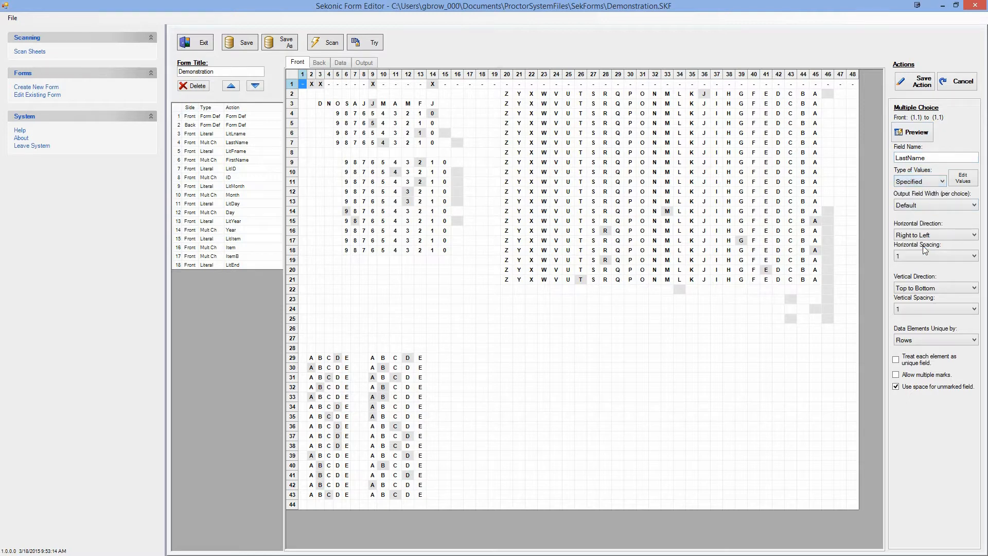
pyautogui.click(961, 180)
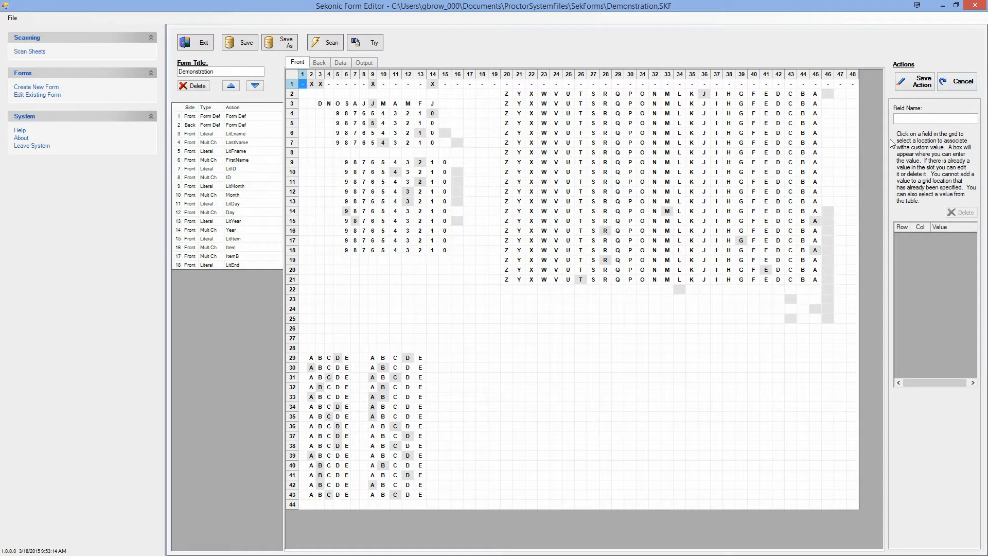
# Name the specified-values field special and assign the value cat to front row 27, column 22
pyautogui.click(924, 117)
pyautogui.write('special')
pyautogui.click(532, 340)
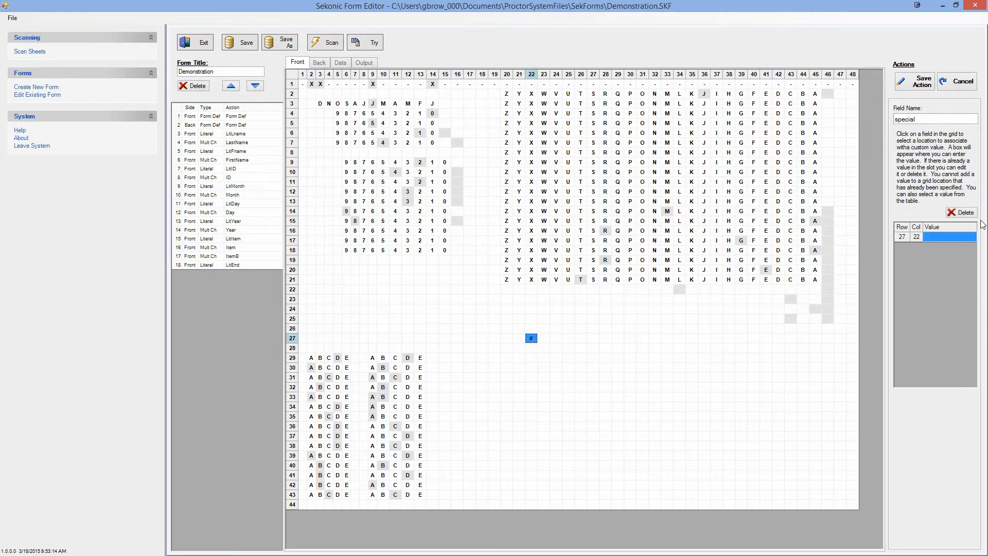
pyautogui.click(933, 234)
pyautogui.write('cat')
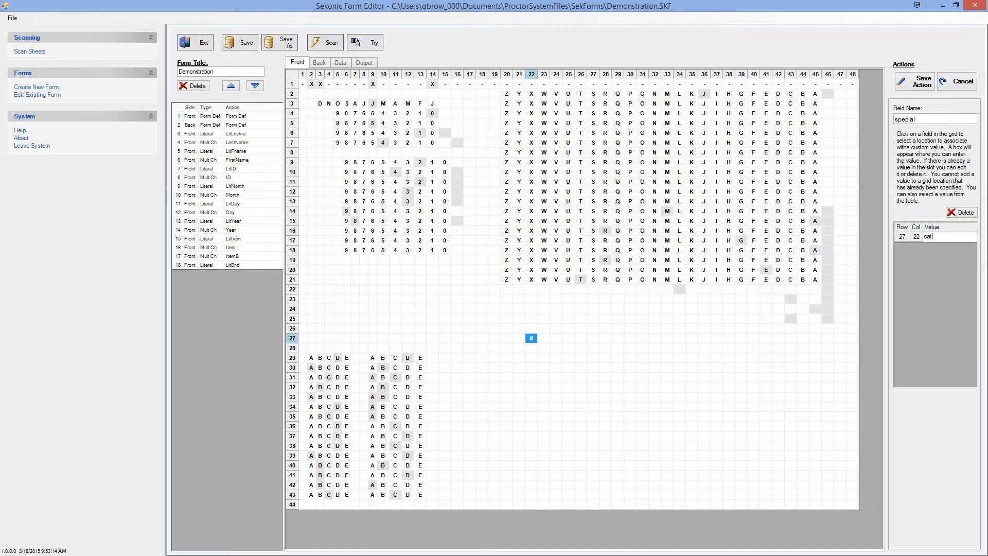
# Assign dog to front row 29, column 26 and chicken to row 31, column 29, and close the field's definition
pyautogui.click(580, 358)
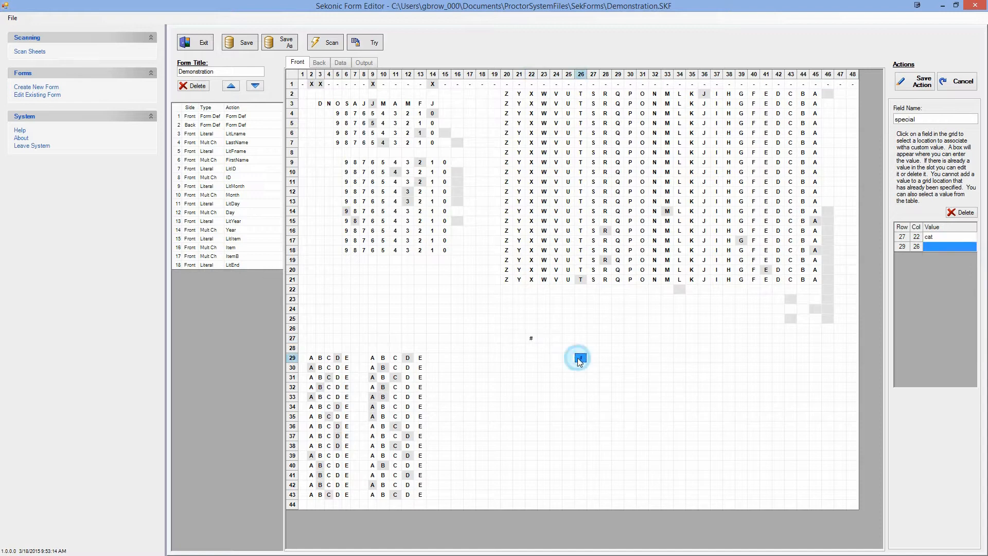
pyautogui.click(947, 244)
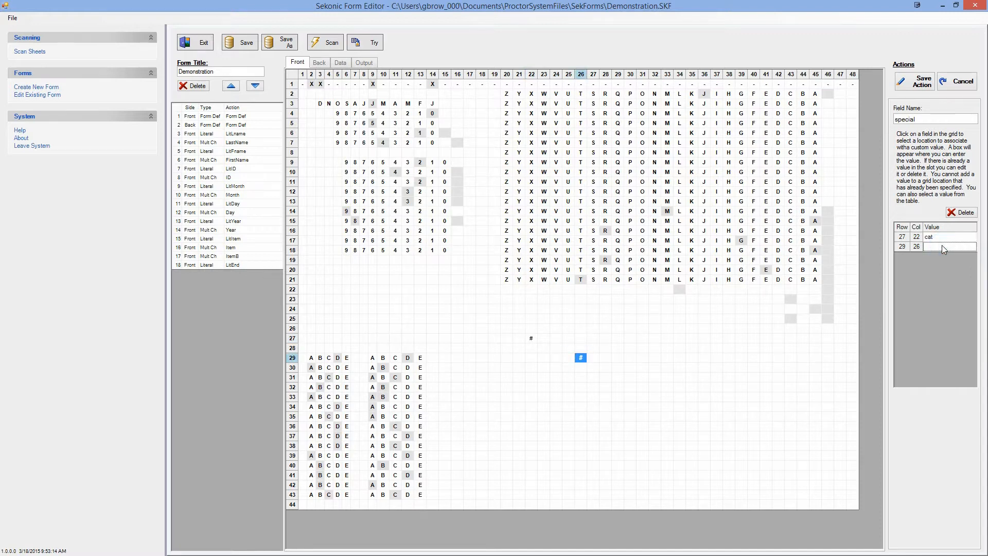
pyautogui.write('dog')
pyautogui.click(621, 378)
pyautogui.click(942, 256)
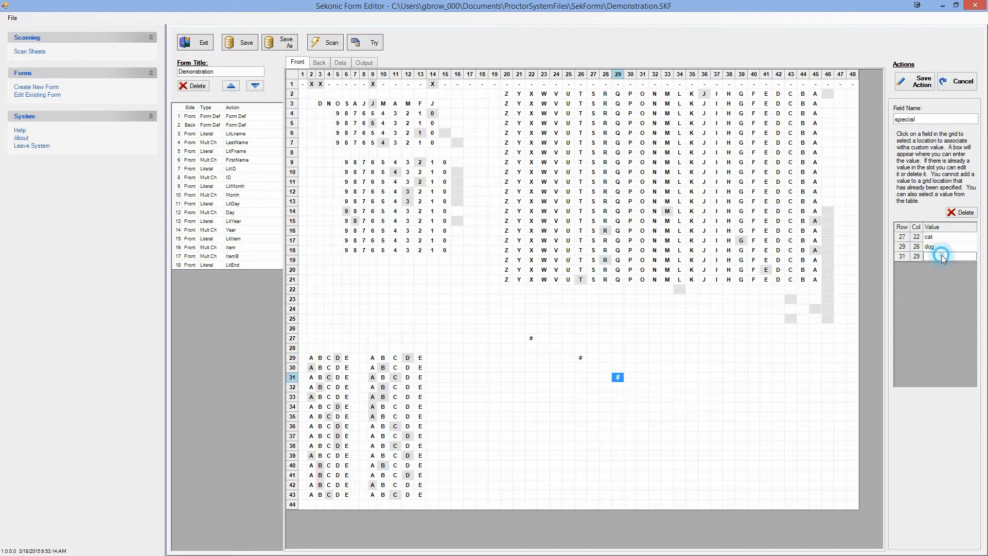
pyautogui.write('chicken')
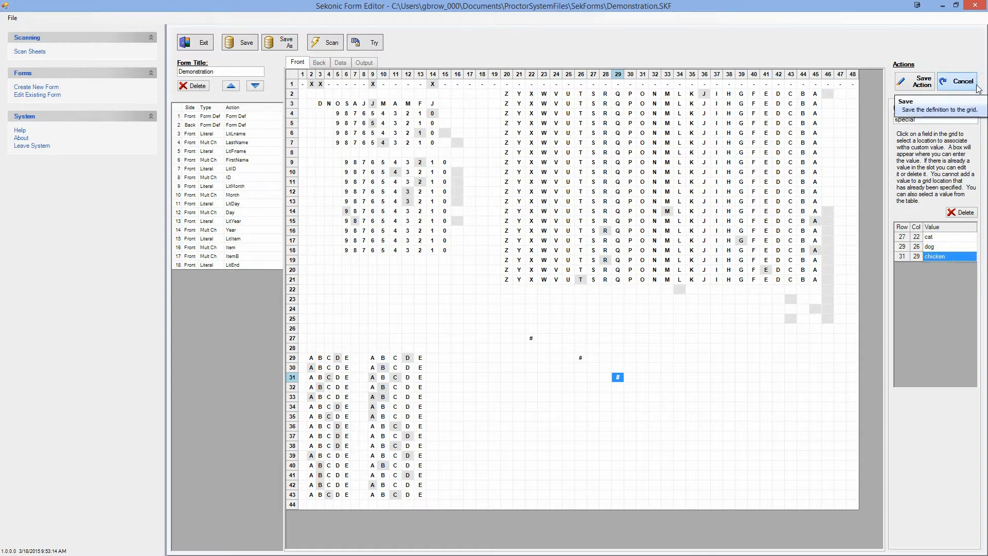
pyautogui.click(916, 81)
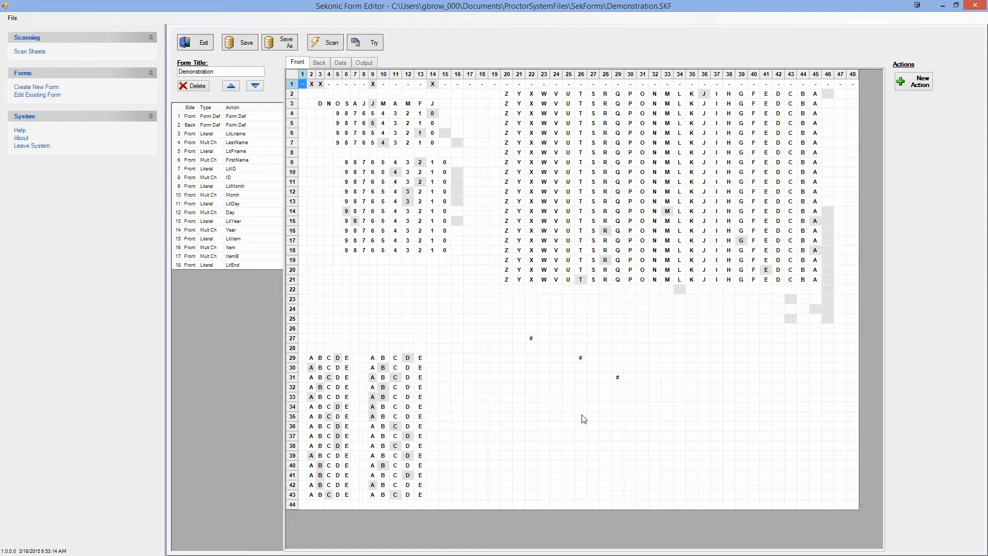
# Save the form definition and reopen Demonstration.SKF for editing
pyautogui.click(239, 40)
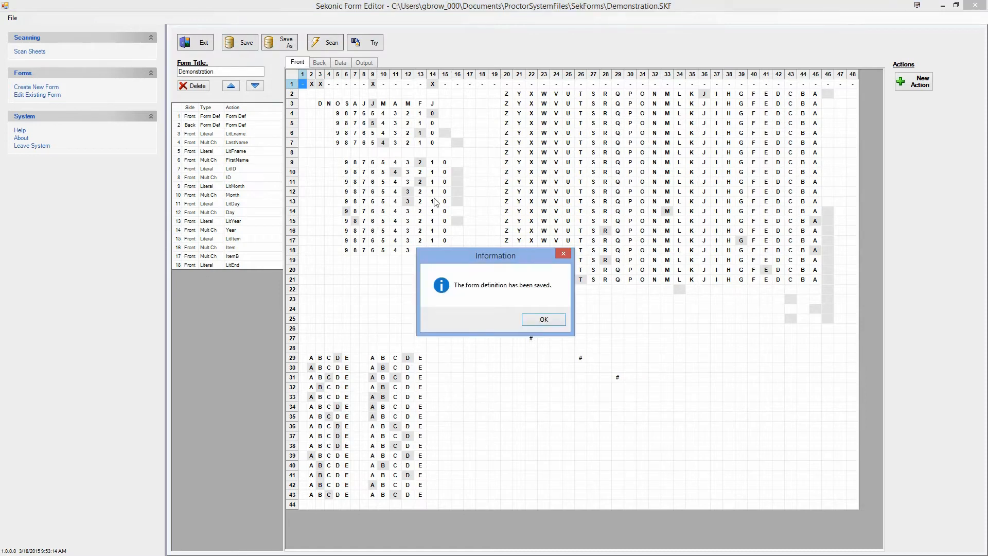
pyautogui.click(535, 323)
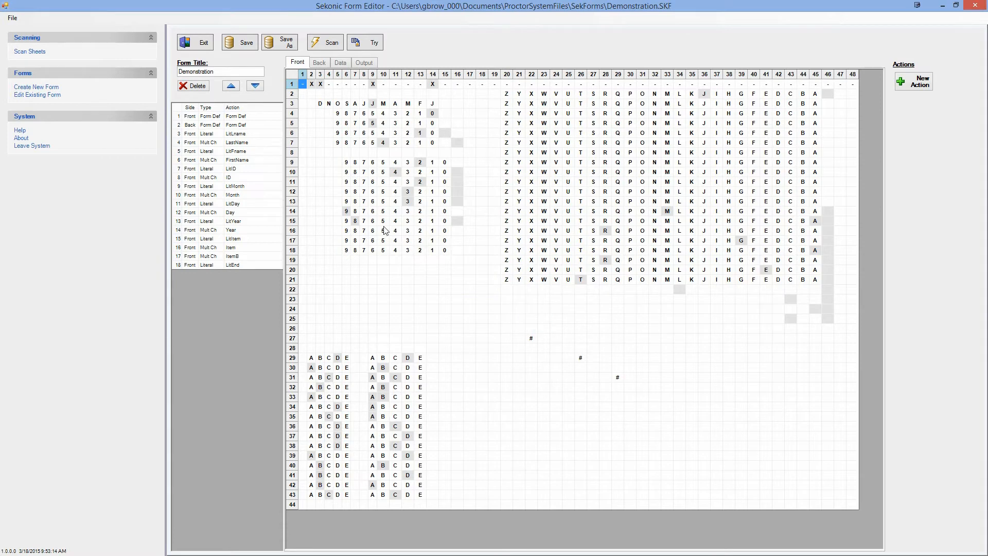
pyautogui.click(198, 46)
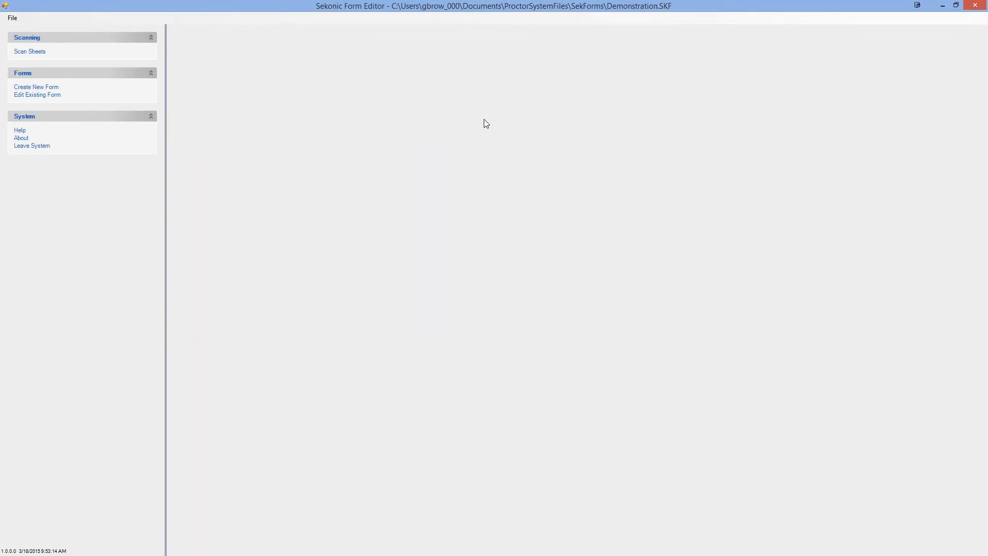
pyautogui.click(38, 97)
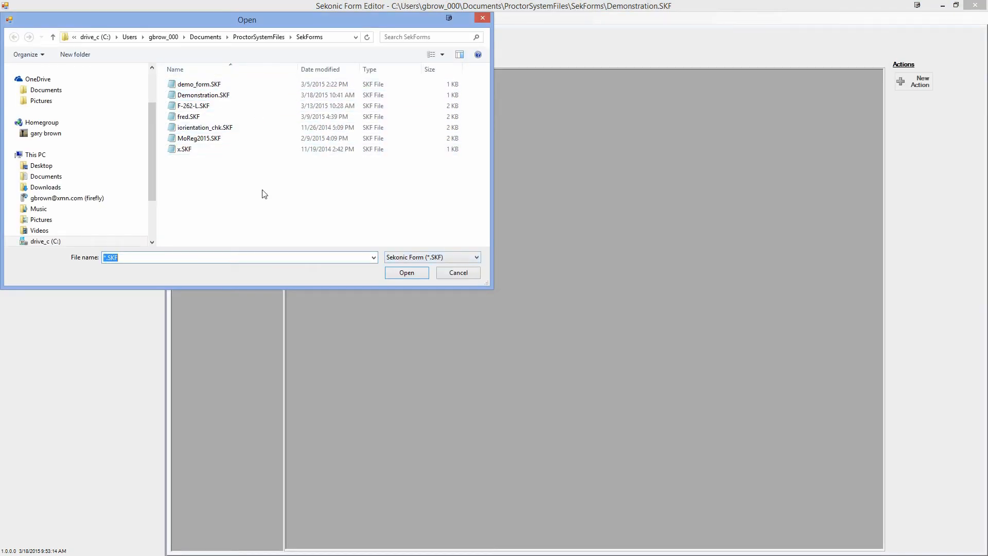
pyautogui.doubleClick(191, 96)
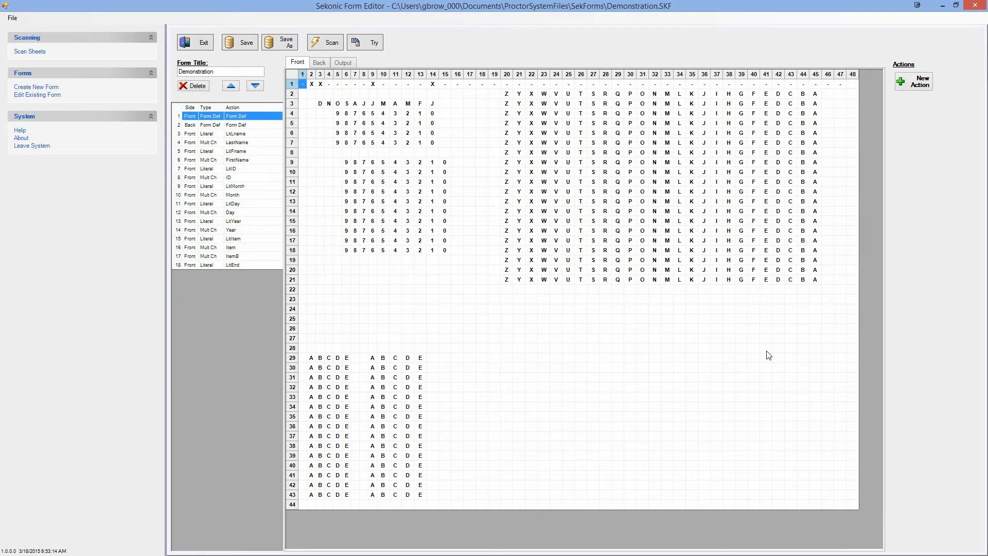
# Open the LastName field and the FirstName field for editing from their letter grids, cancelling each edit
pyautogui.click(691, 241)
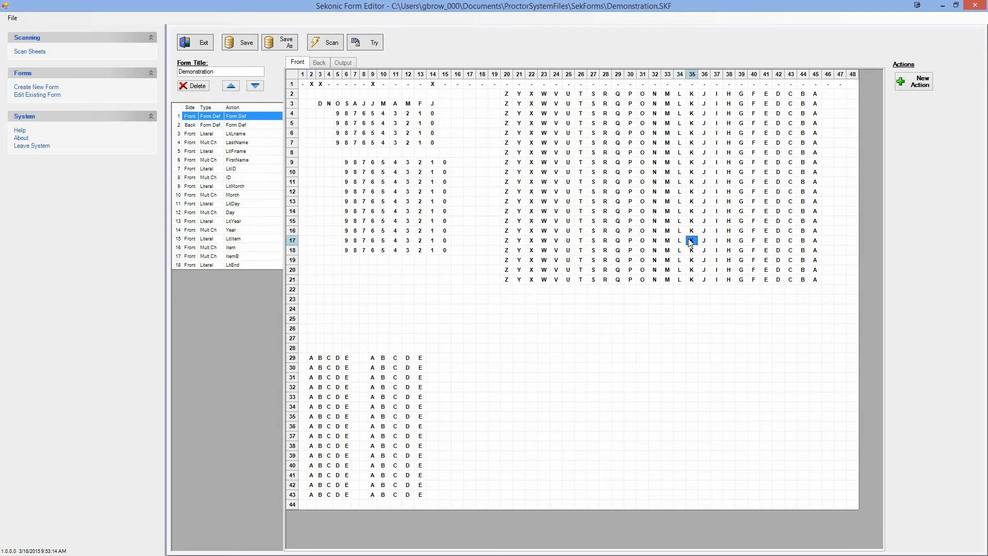
pyautogui.click(705, 109)
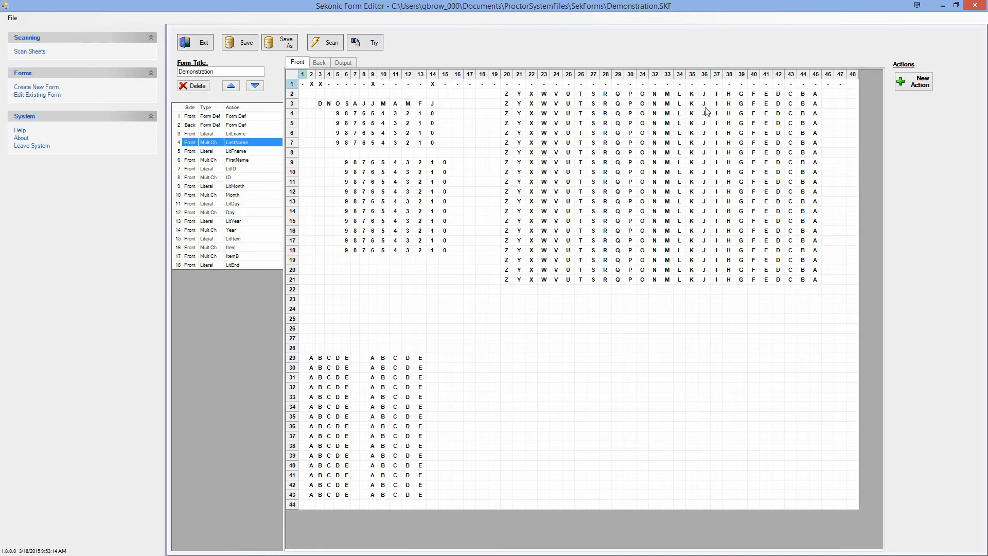
pyautogui.click(707, 250)
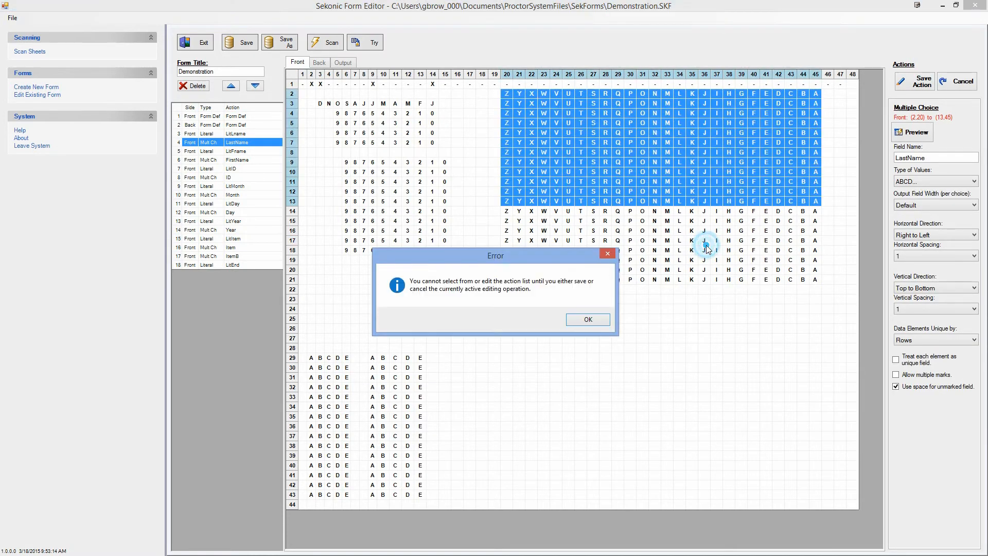
pyautogui.click(606, 325)
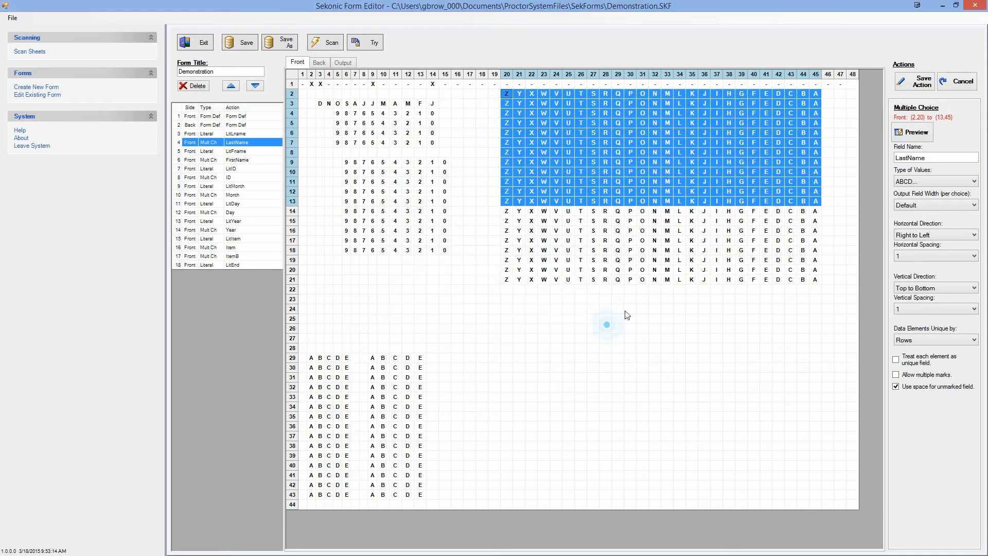
pyautogui.click(958, 81)
pyautogui.click(654, 255)
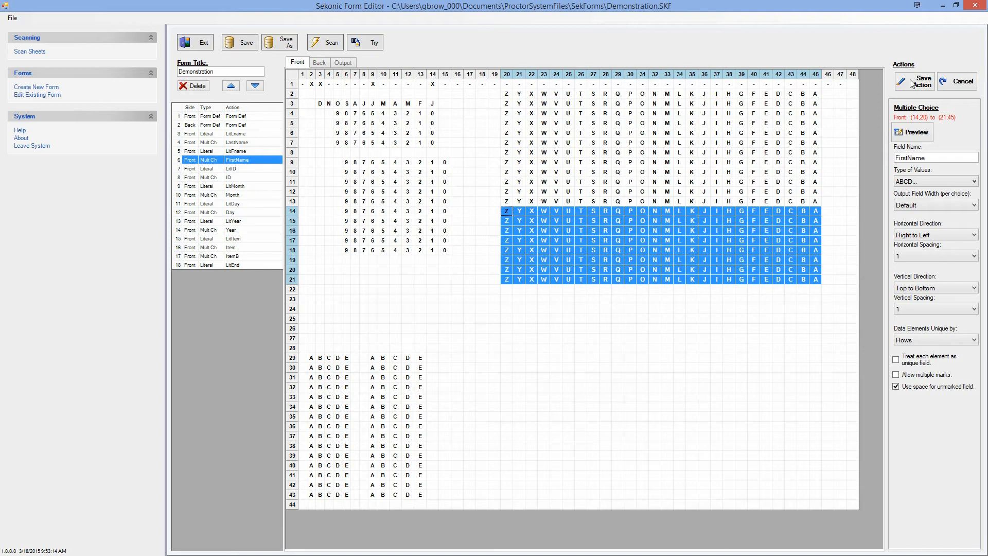
pyautogui.click(970, 85)
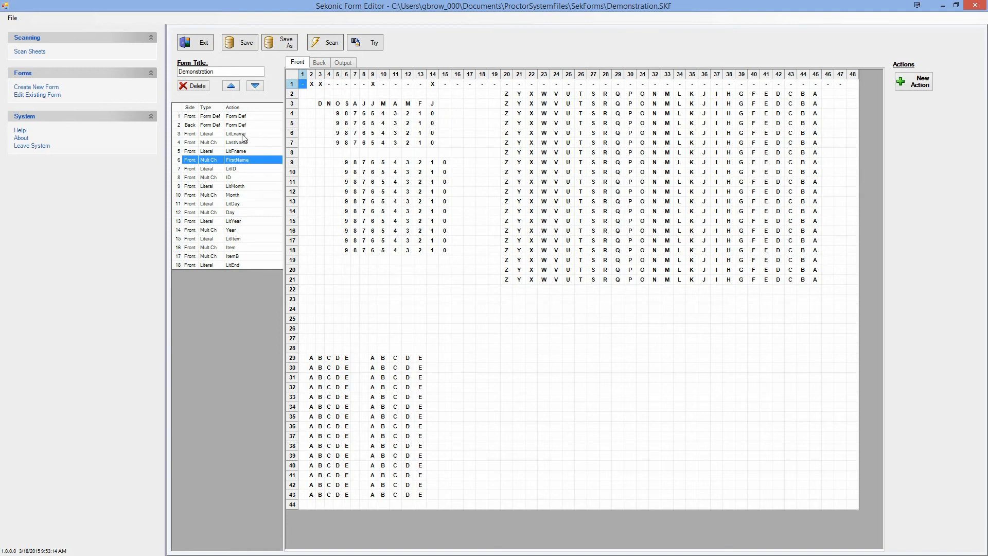
# Move the FirstName action above LitFname in the action list, try moving an action down, and exit the form without saving
pyautogui.click(243, 156)
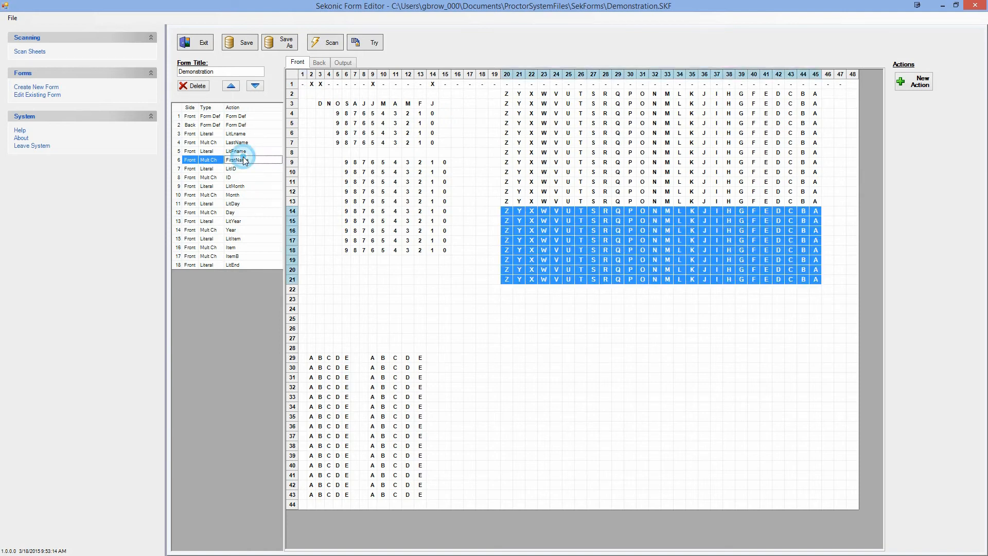
pyautogui.click(234, 86)
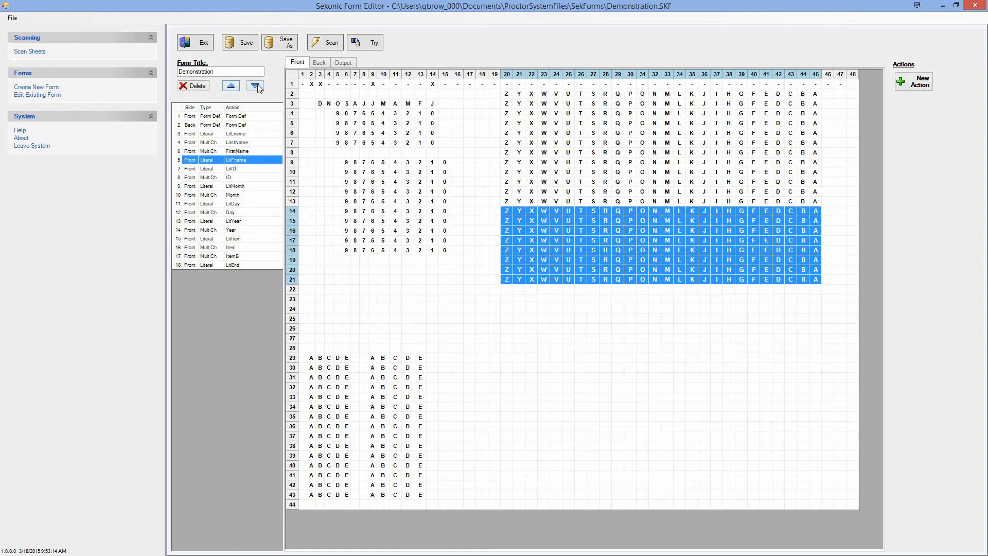
pyautogui.click(255, 85)
pyautogui.click(202, 44)
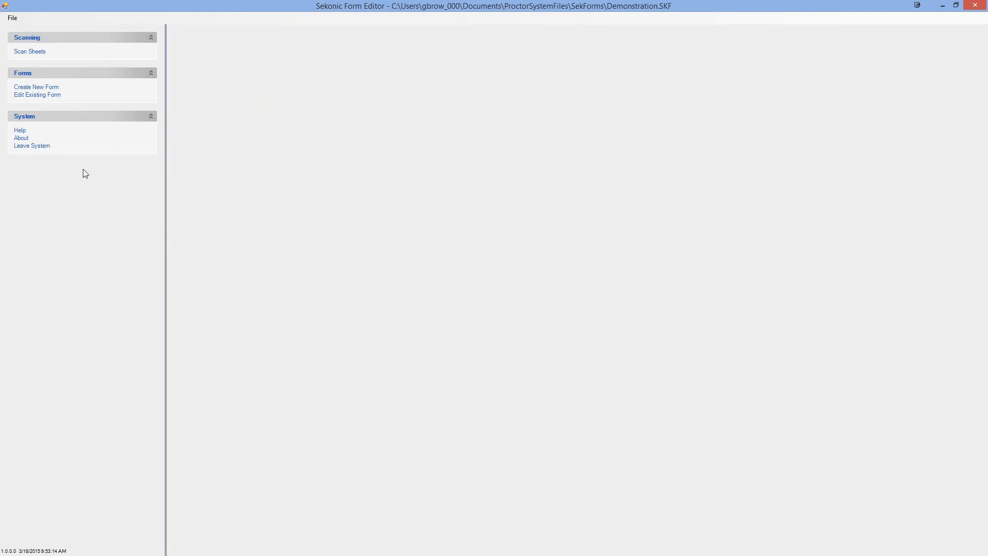